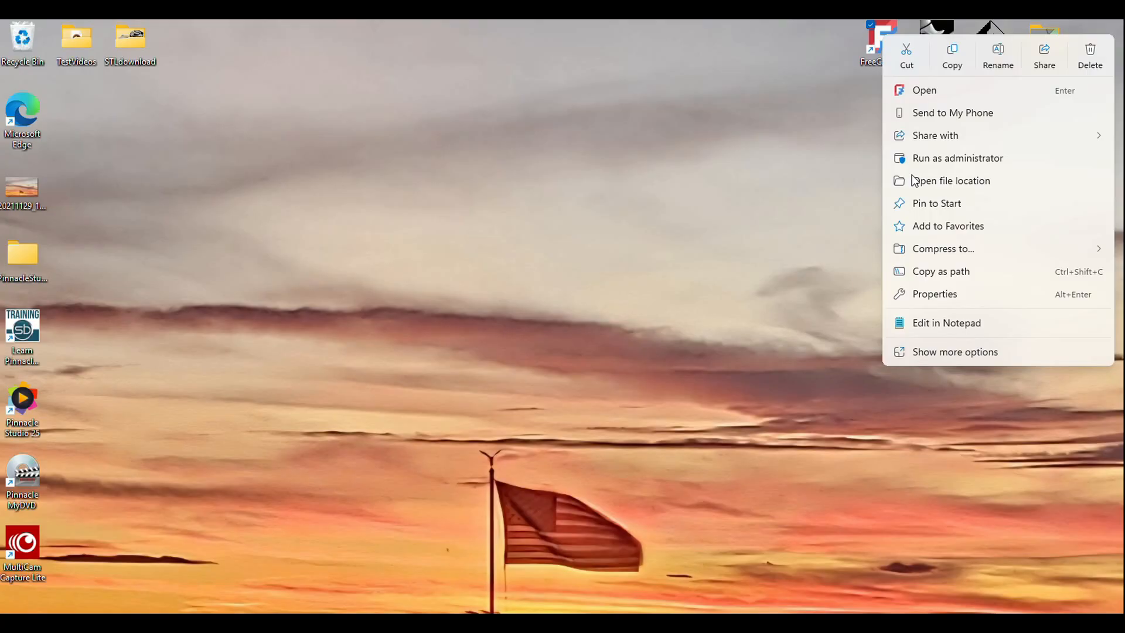
Launch FreeCAD and open the recent document DraftTest.FCStd.
click(924, 92)
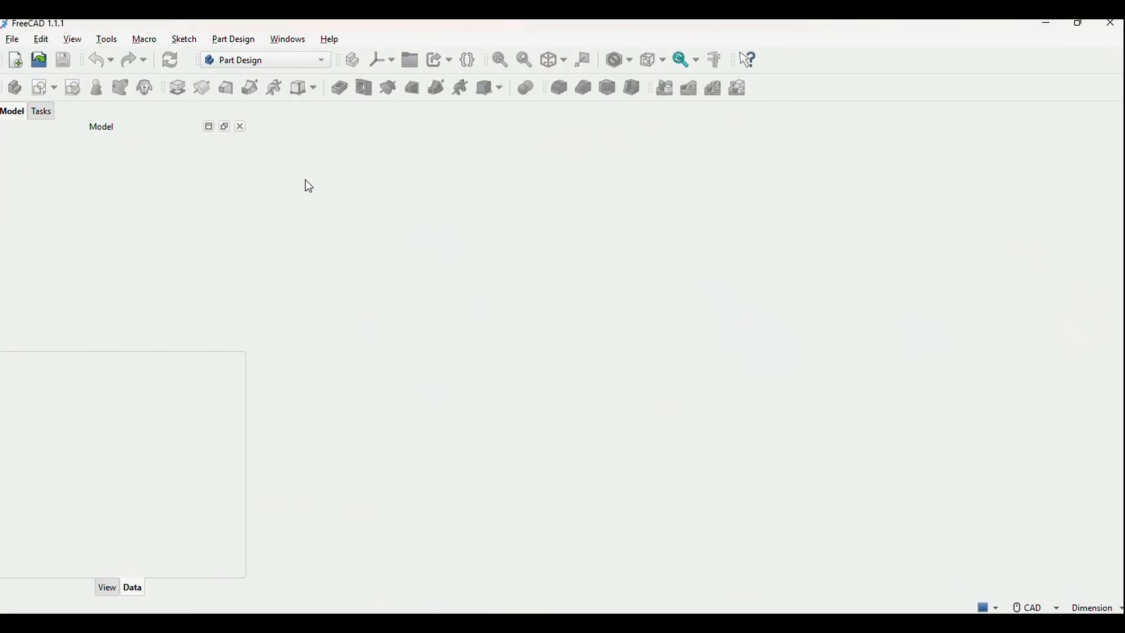
click(12, 41)
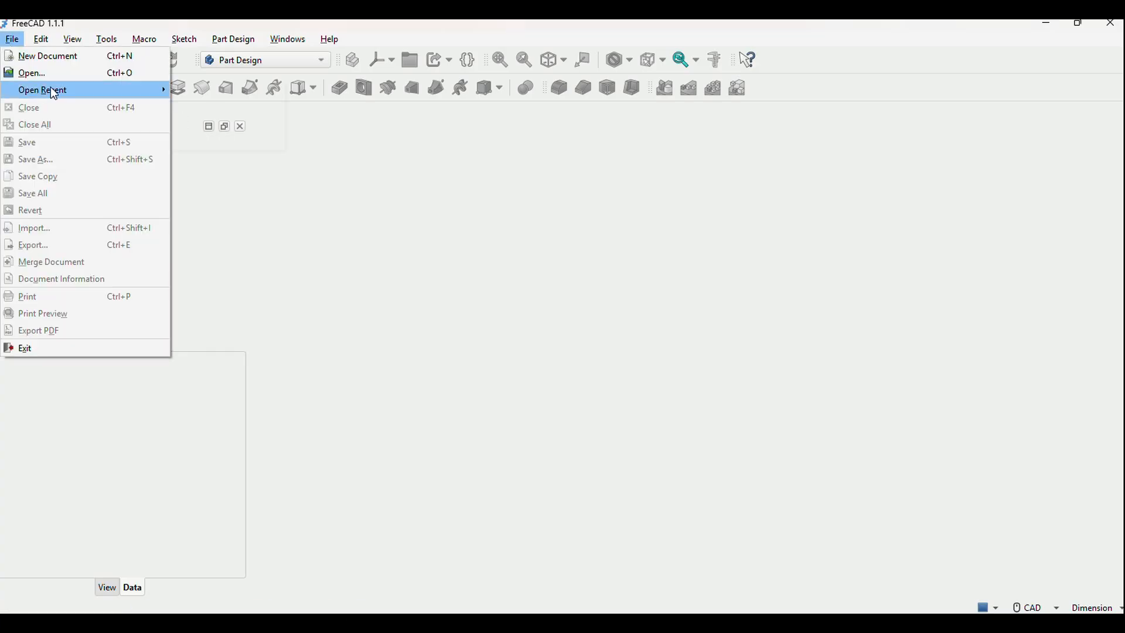
mouse_move(55, 92)
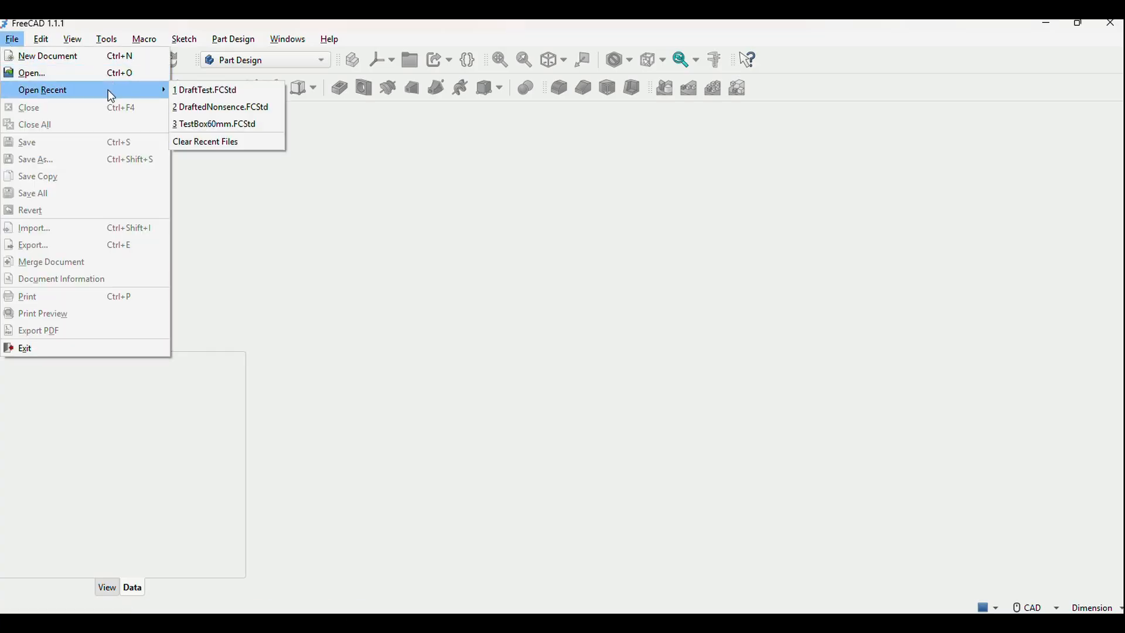
click(223, 94)
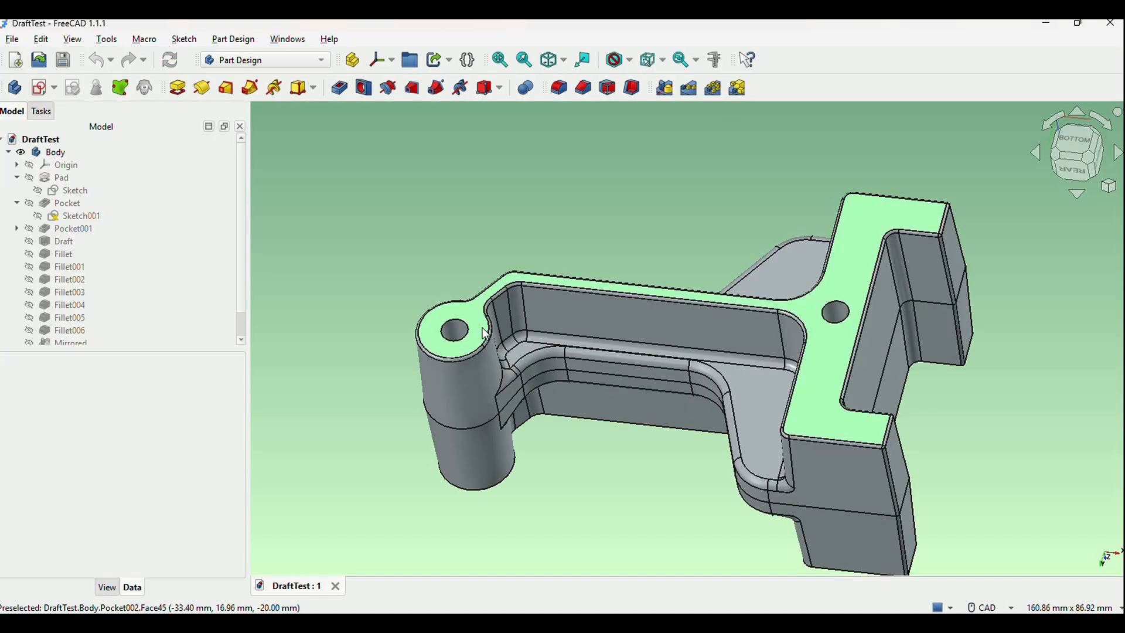
Show the Pad feature in place of the finished part and examine the extruded profile.
middle_drag(592, 464, 623, 478)
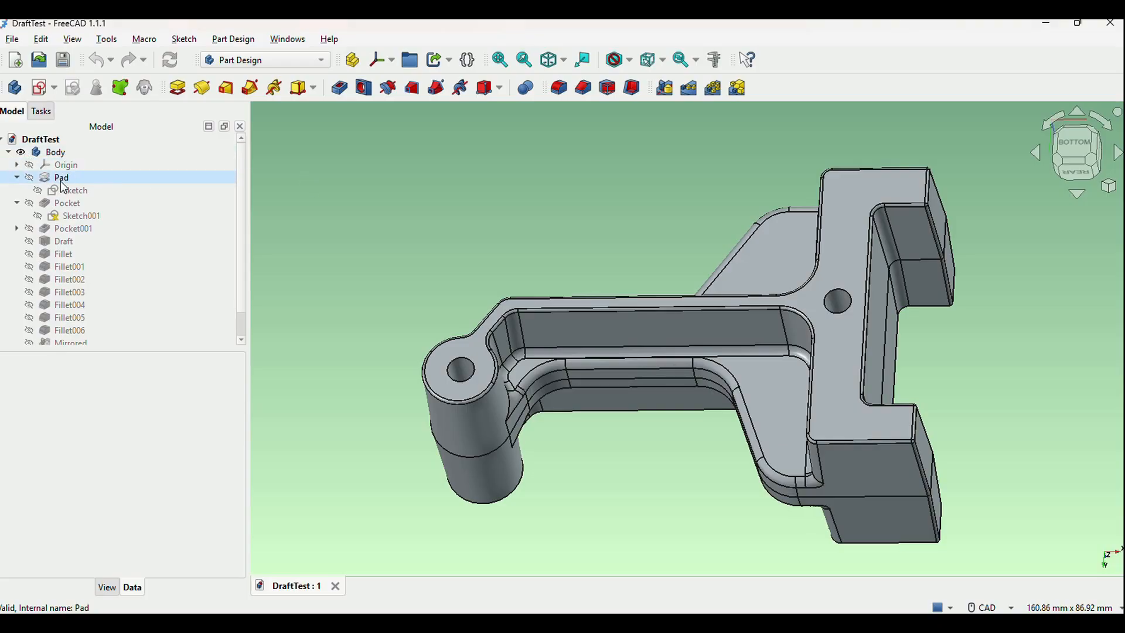
click(29, 178)
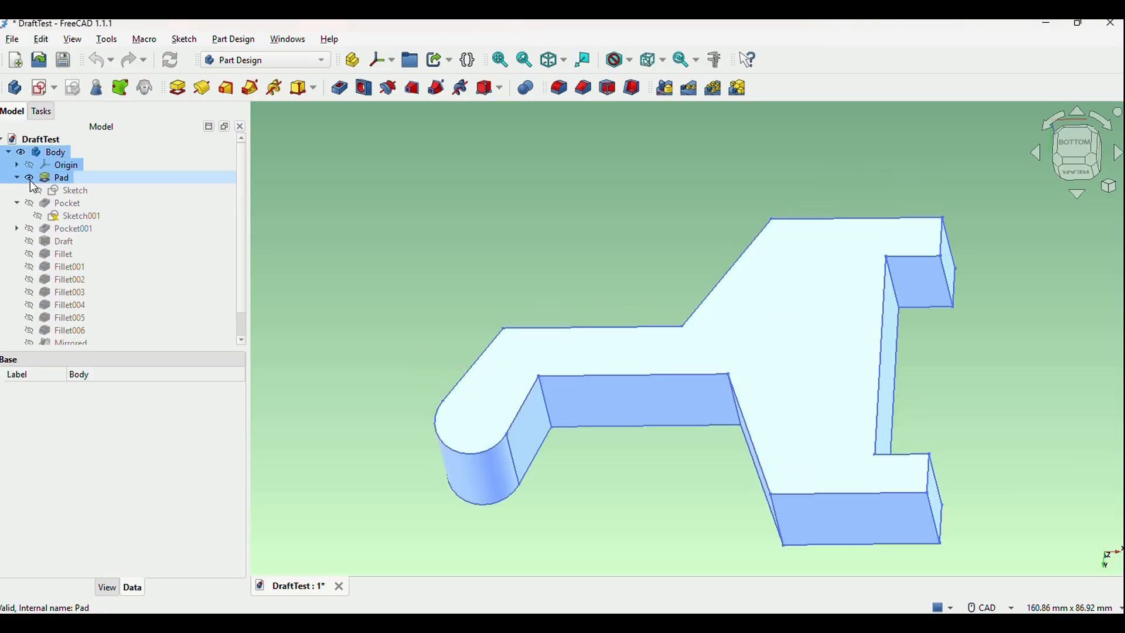
scroll(572, 427, up, 2)
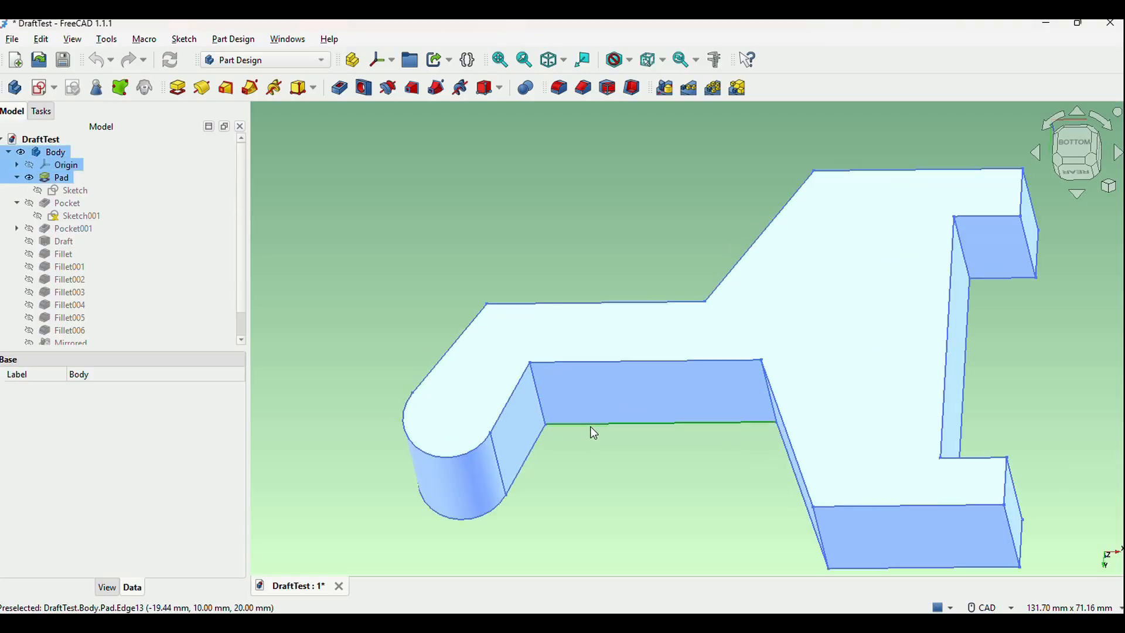
click(624, 459)
middle_drag(625, 455, 577, 322)
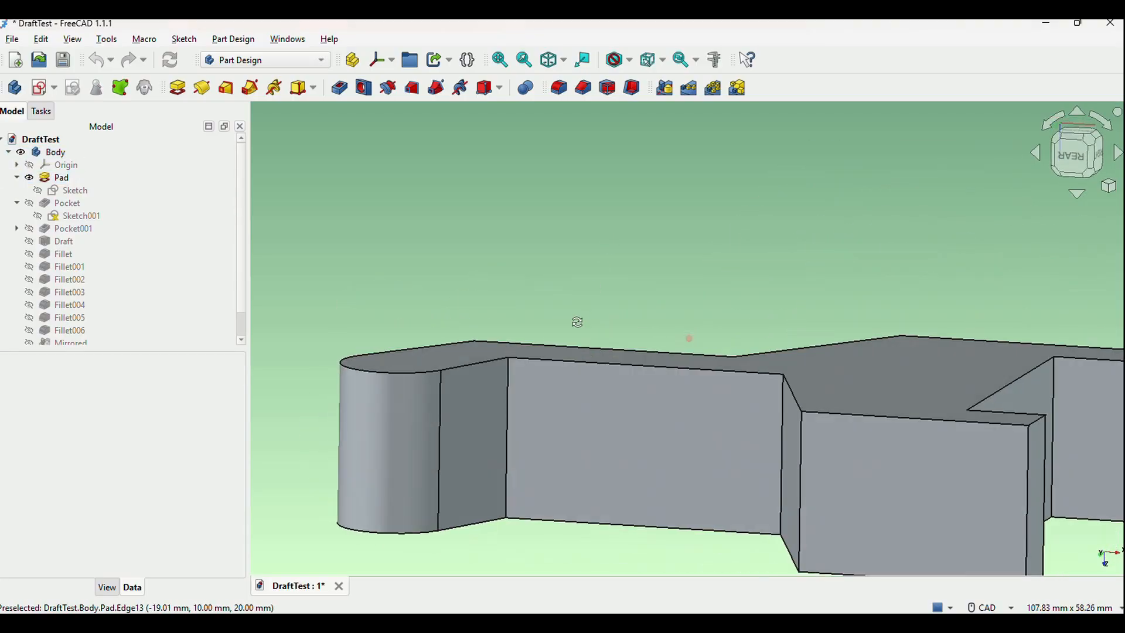
Make the Pad's base sketch visible and look for it on the solid from several angles.
click(37, 191)
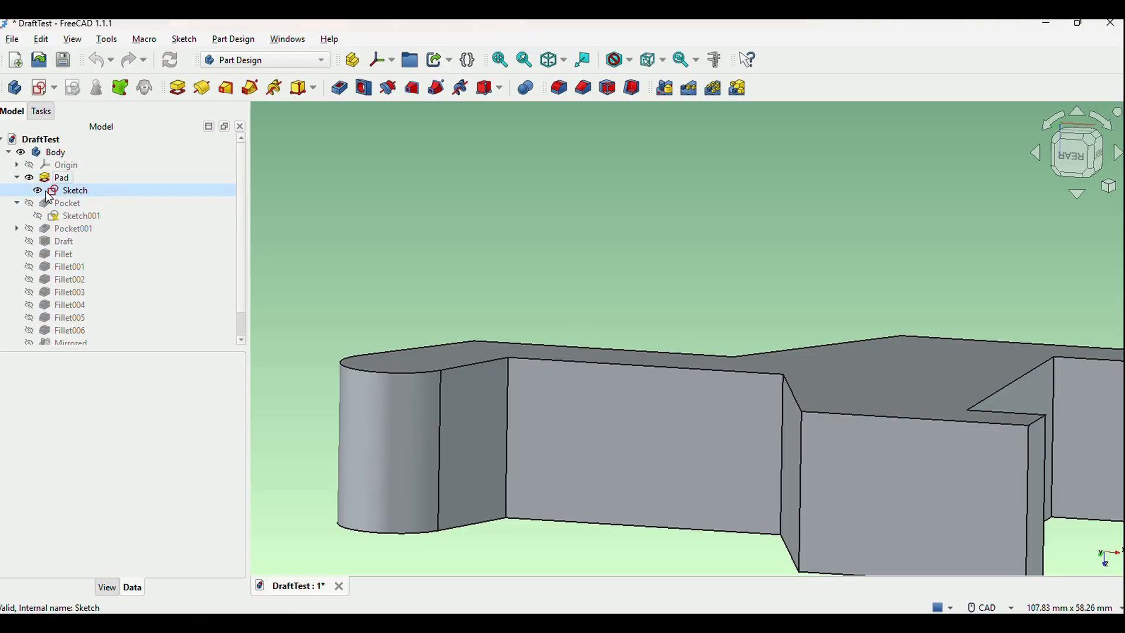
middle_drag(673, 560, 588, 384)
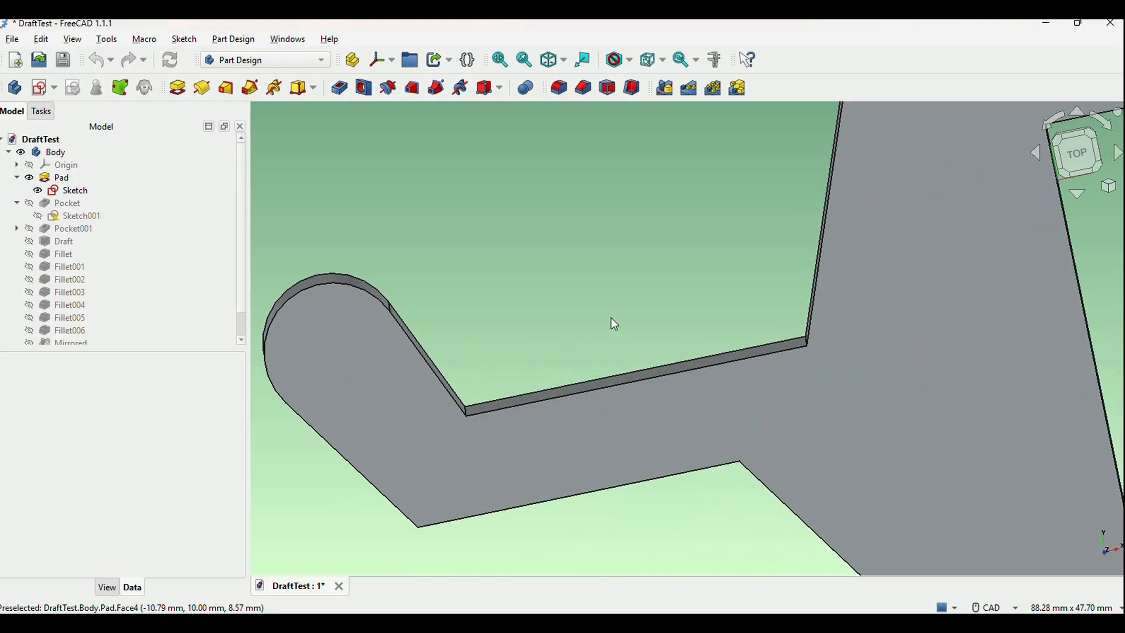
middle_drag(581, 252, 802, 319)
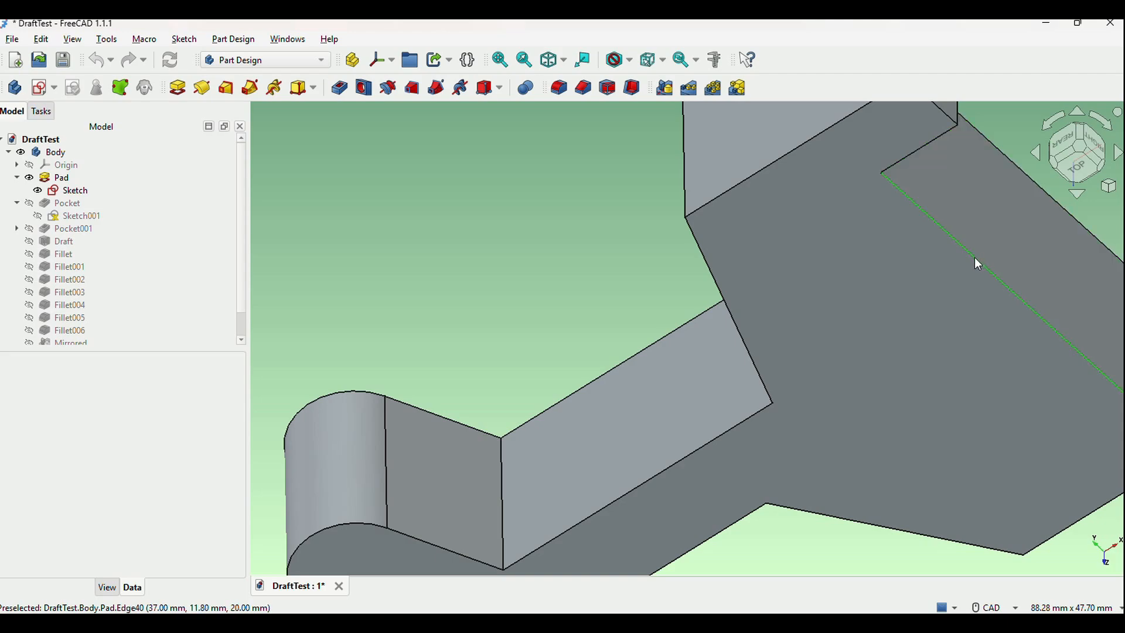
Open the Pad's base sketch, review its dimensions and constraints, and close it without changes.
double_click(75, 191)
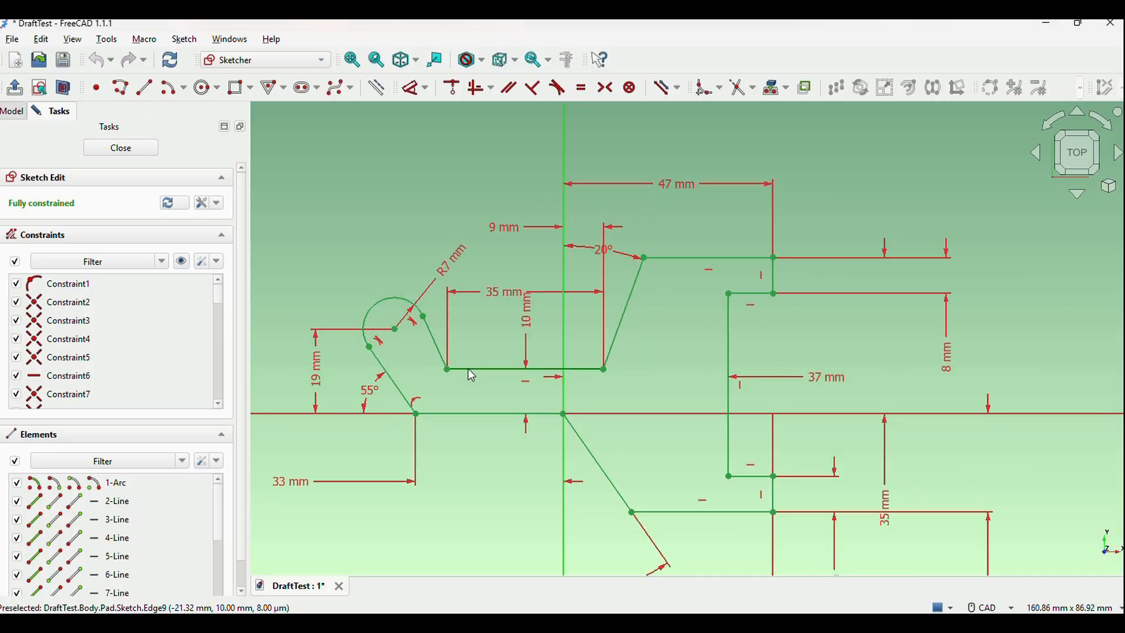
scroll(472, 375, down, 2)
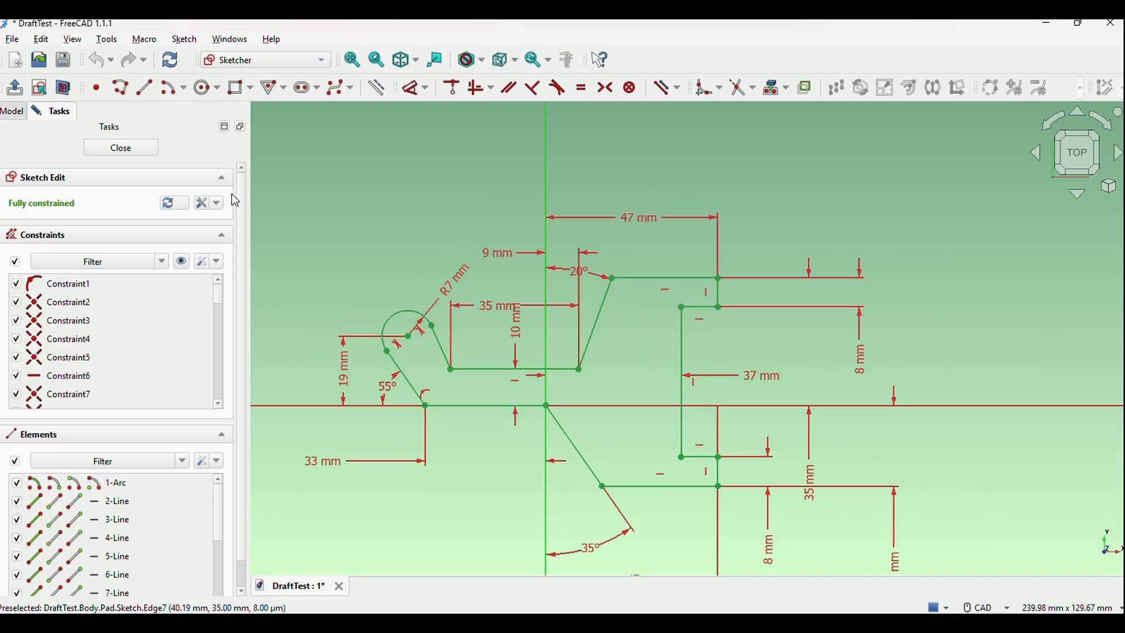
click(140, 146)
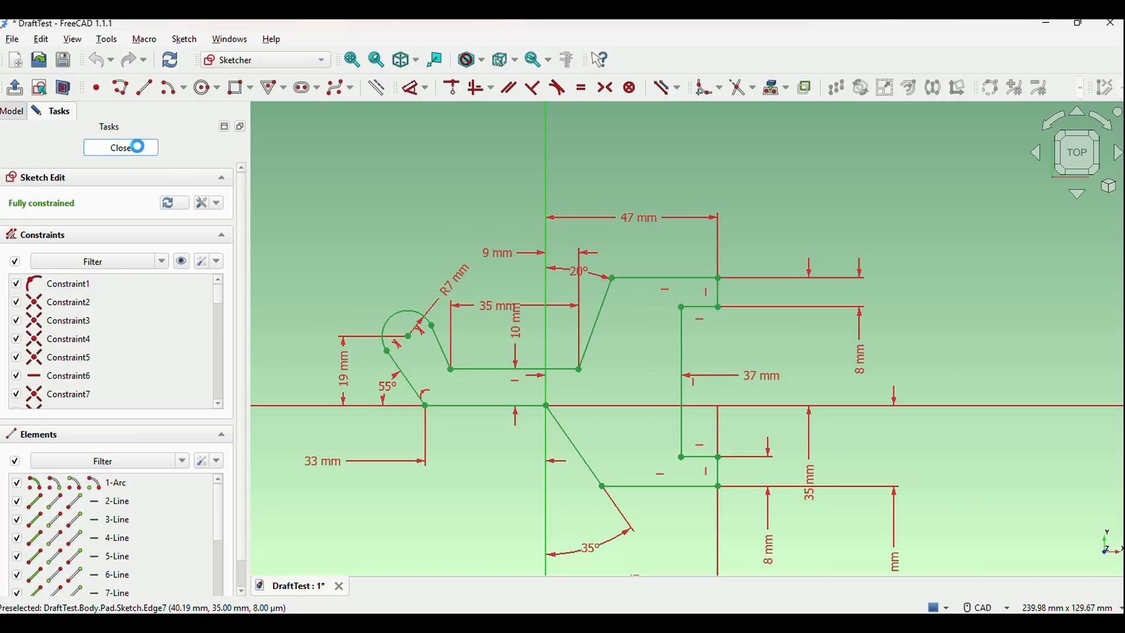
scroll(486, 361, down, 3)
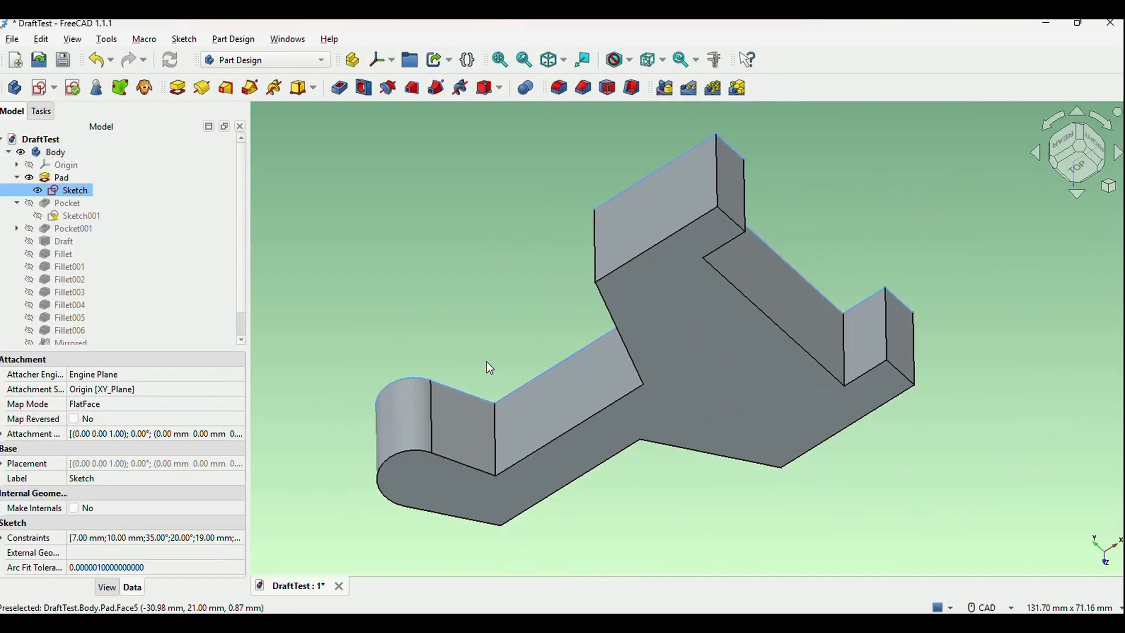
Examine the padded solid from several sides, then show the first Pocket feature and inspect its cut beside the arm.
middle_drag(491, 310, 396, 298)
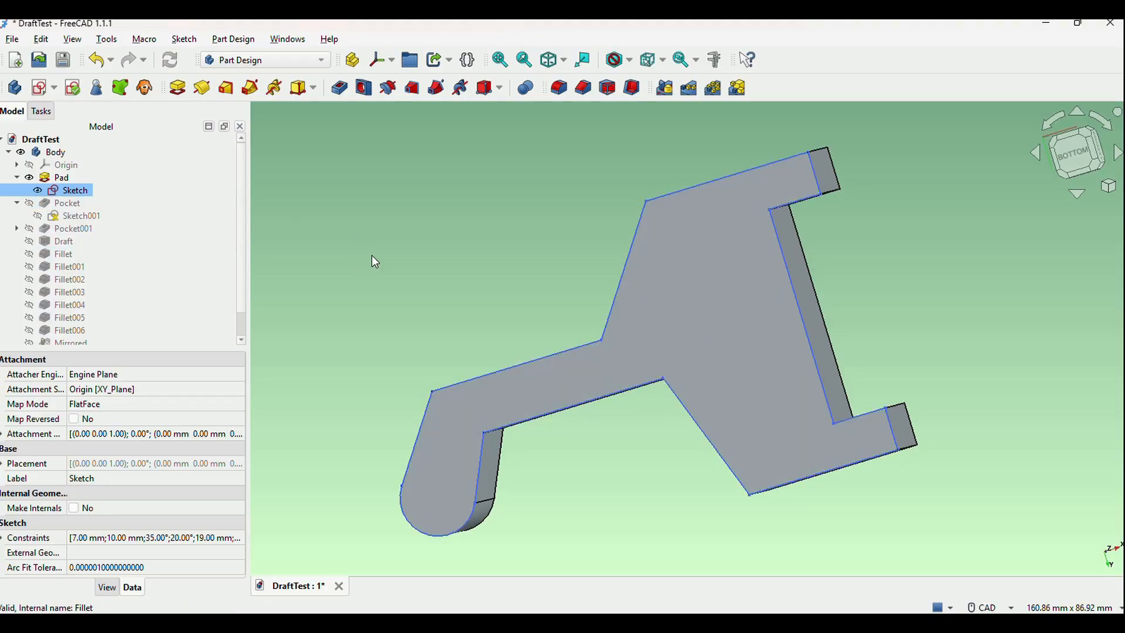
middle_drag(396, 228, 413, 314)
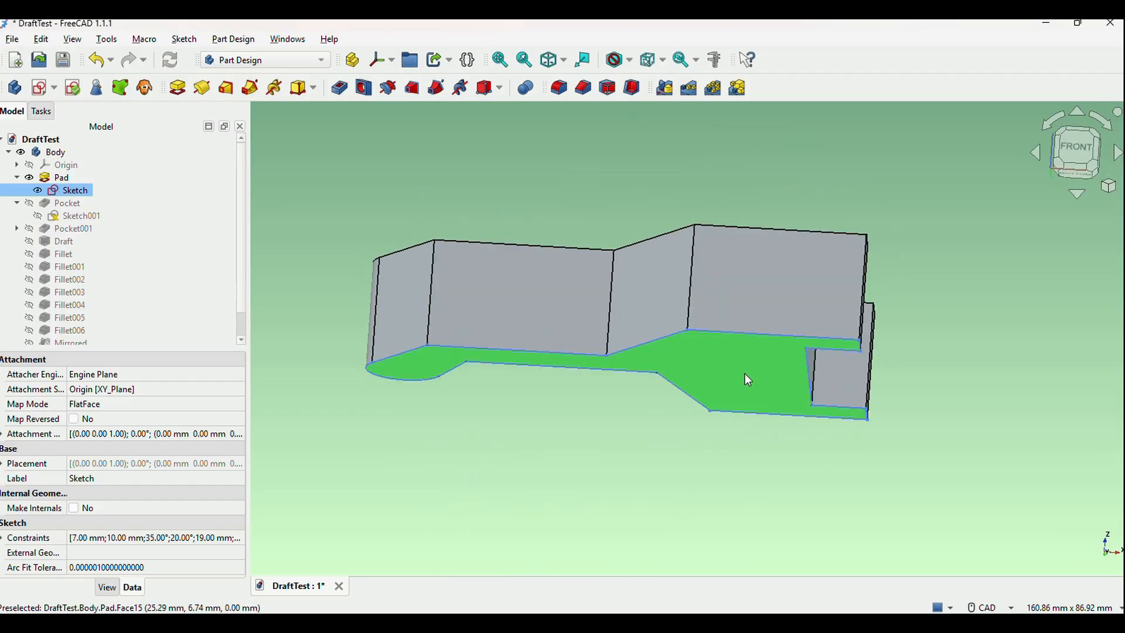
middle_drag(744, 374, 653, 230)
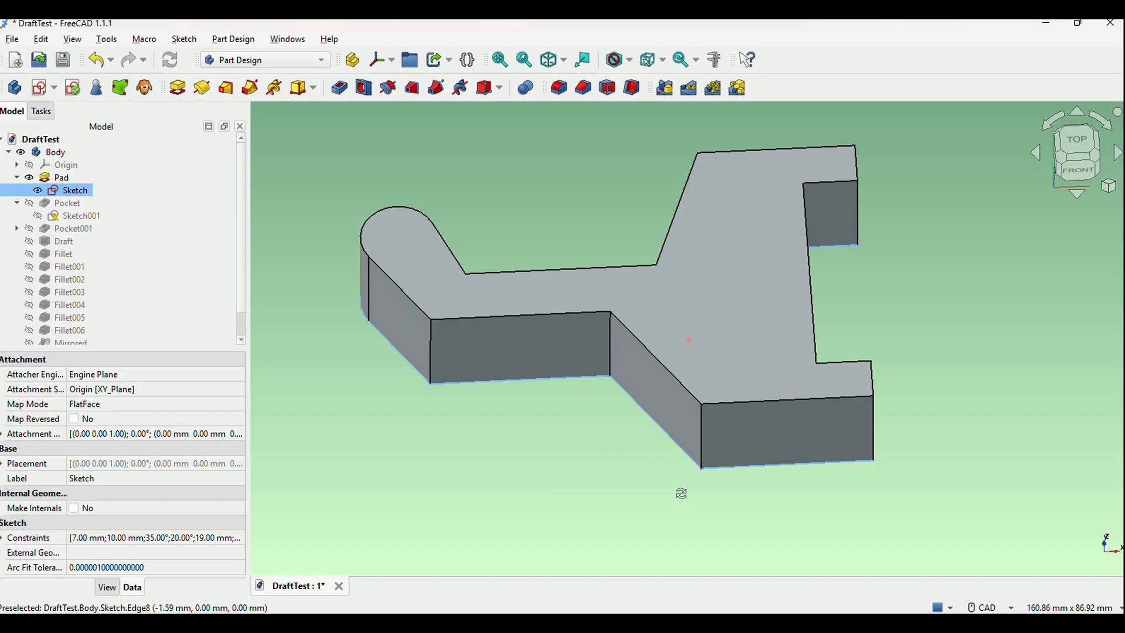
middle_drag(678, 489, 679, 477)
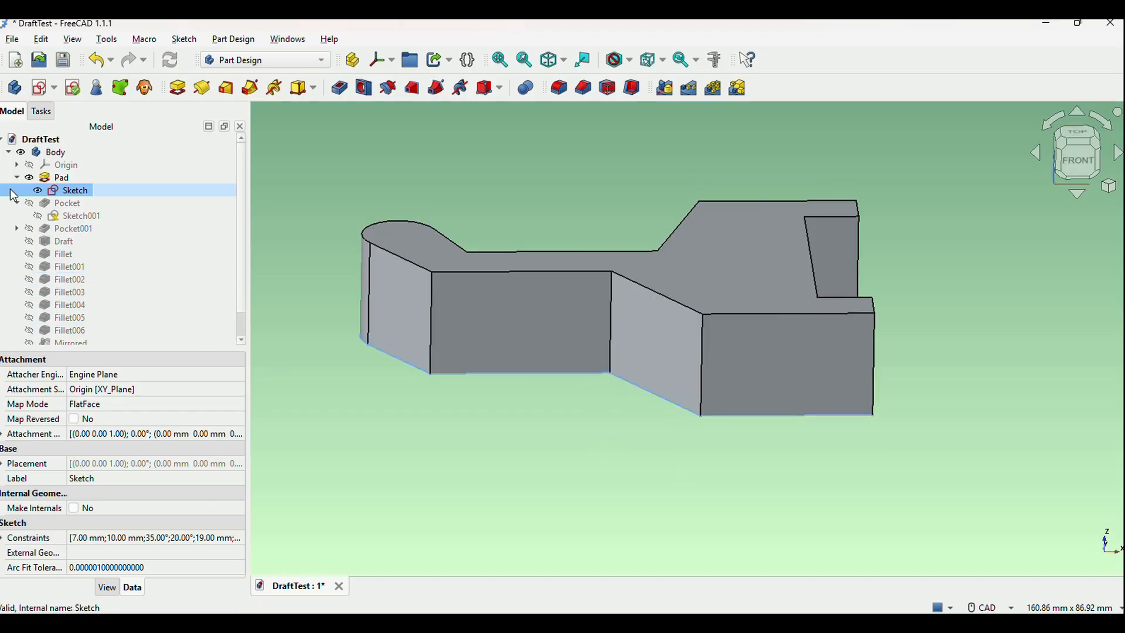
click(30, 203)
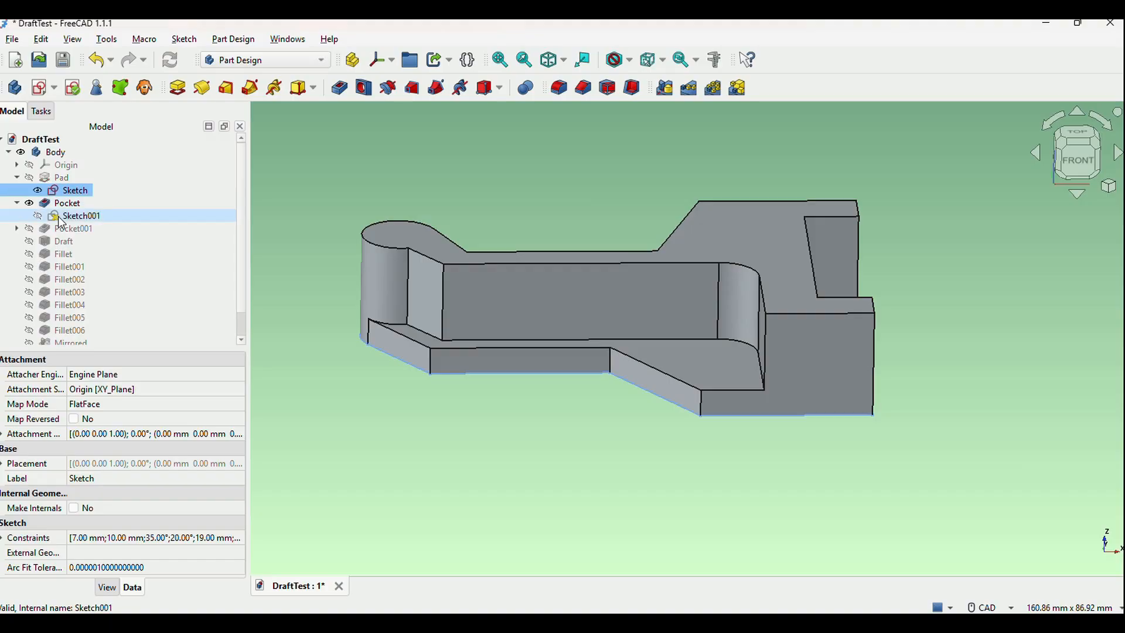
middle_drag(642, 483, 573, 390)
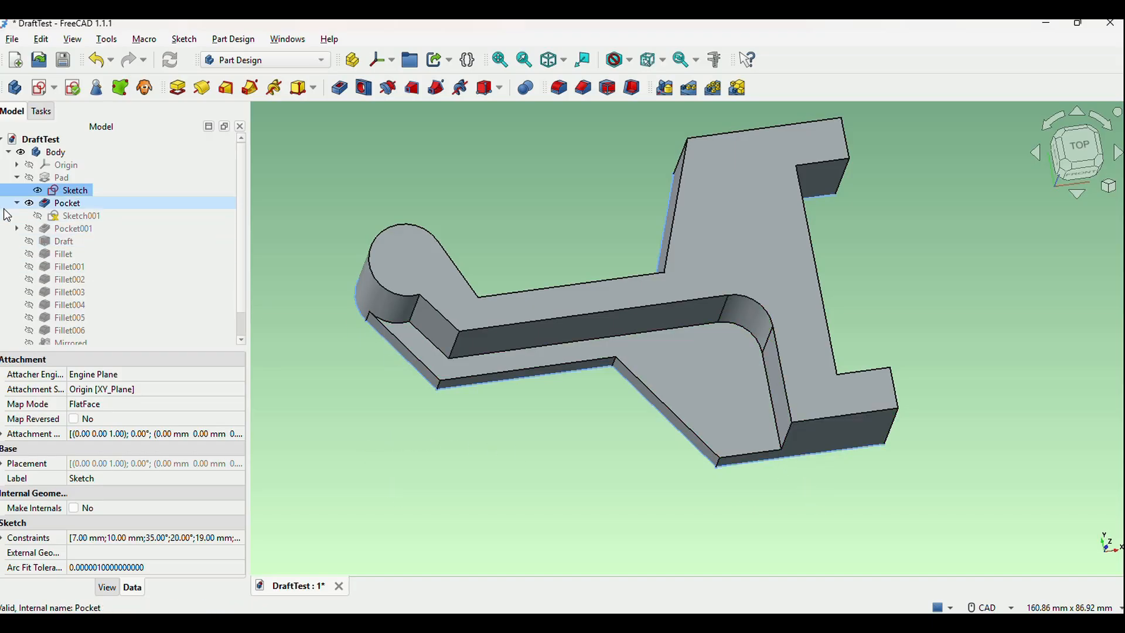
Show Sketch001 over the first pocket, examine its outline on the part, and hide it again.
click(88, 217)
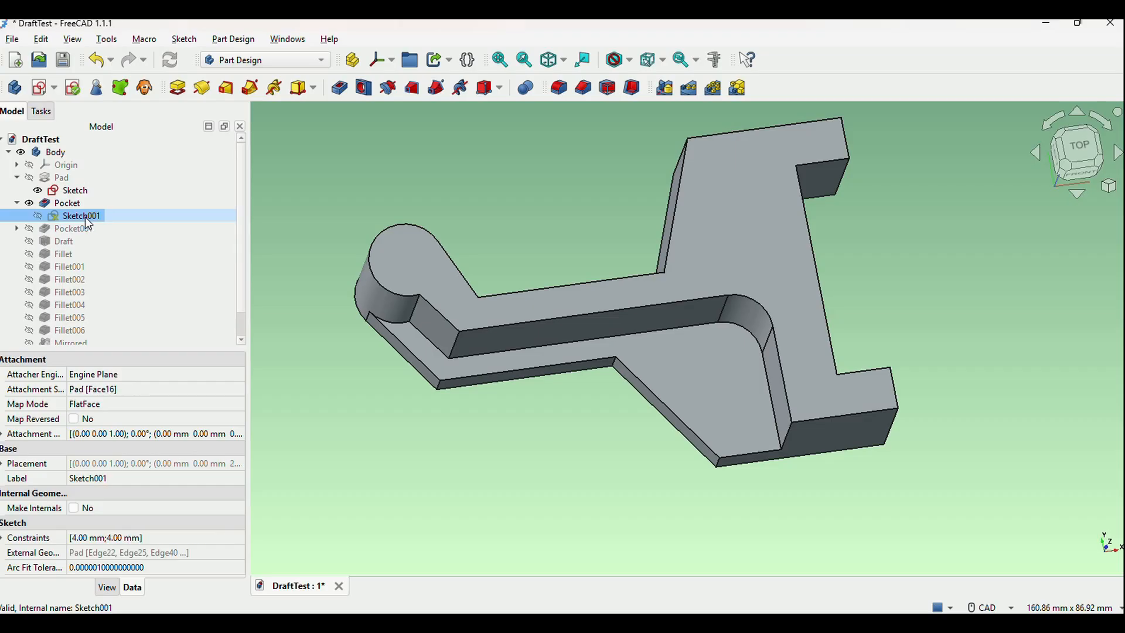
click(36, 217)
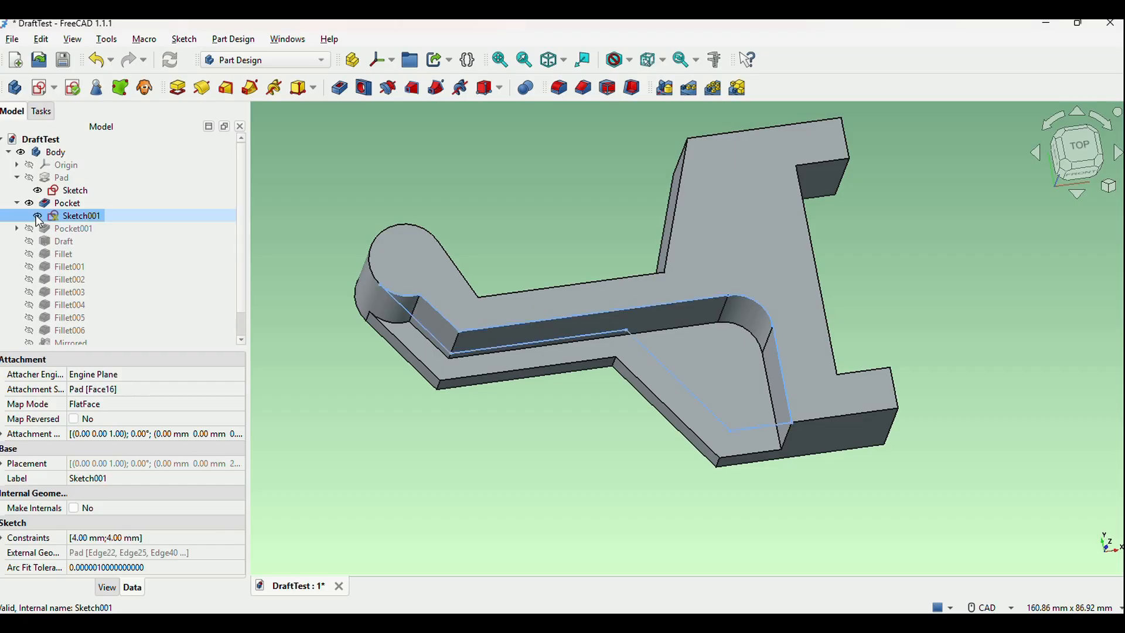
middle_drag(547, 455, 522, 429)
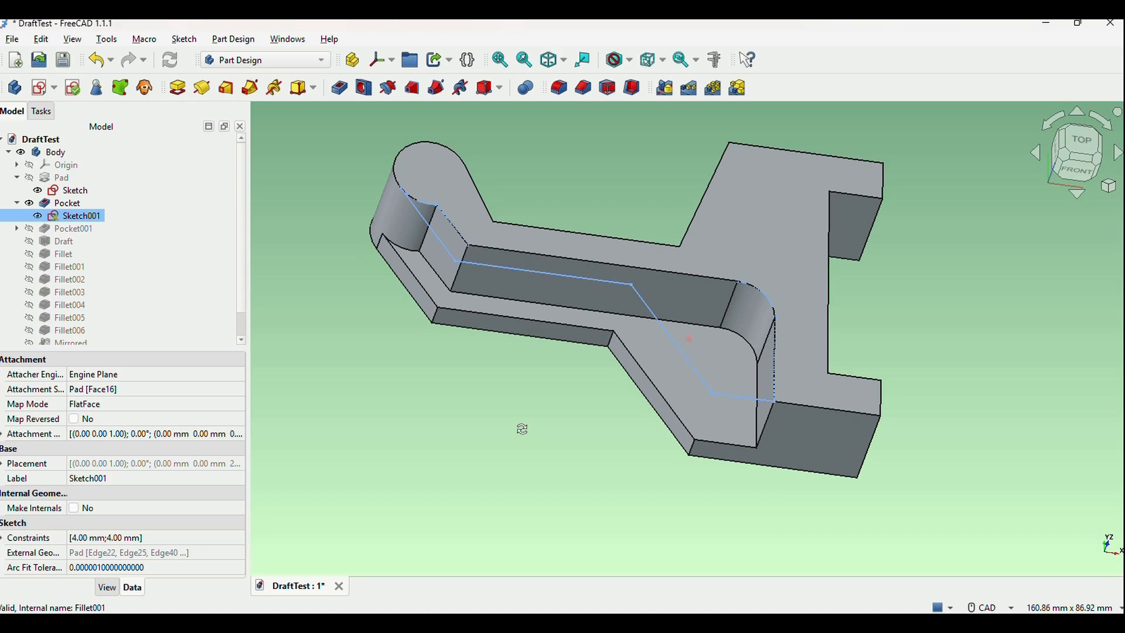
middle_drag(522, 429, 522, 463)
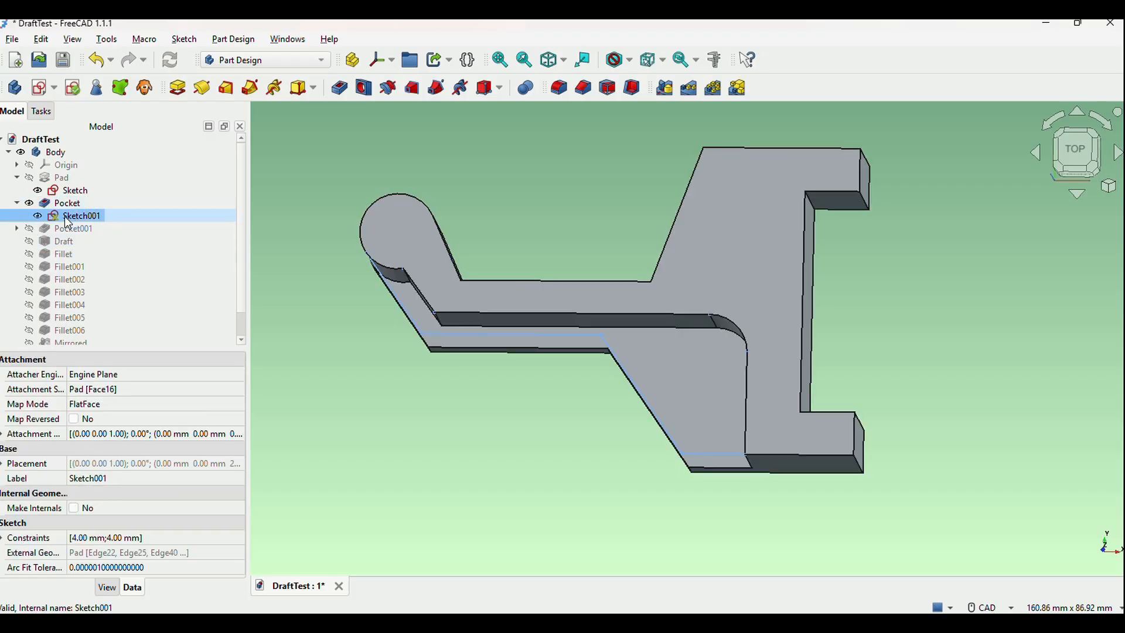
click(37, 216)
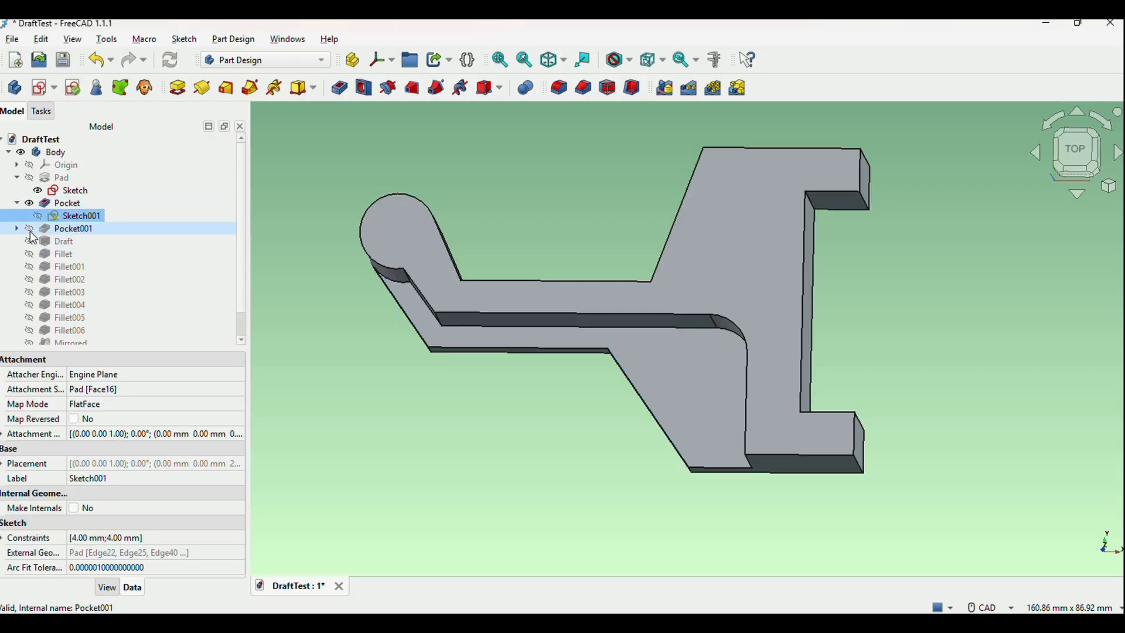
Show the Pocket001 feature and inspect the cut on the opposite side of the arm.
click(29, 229)
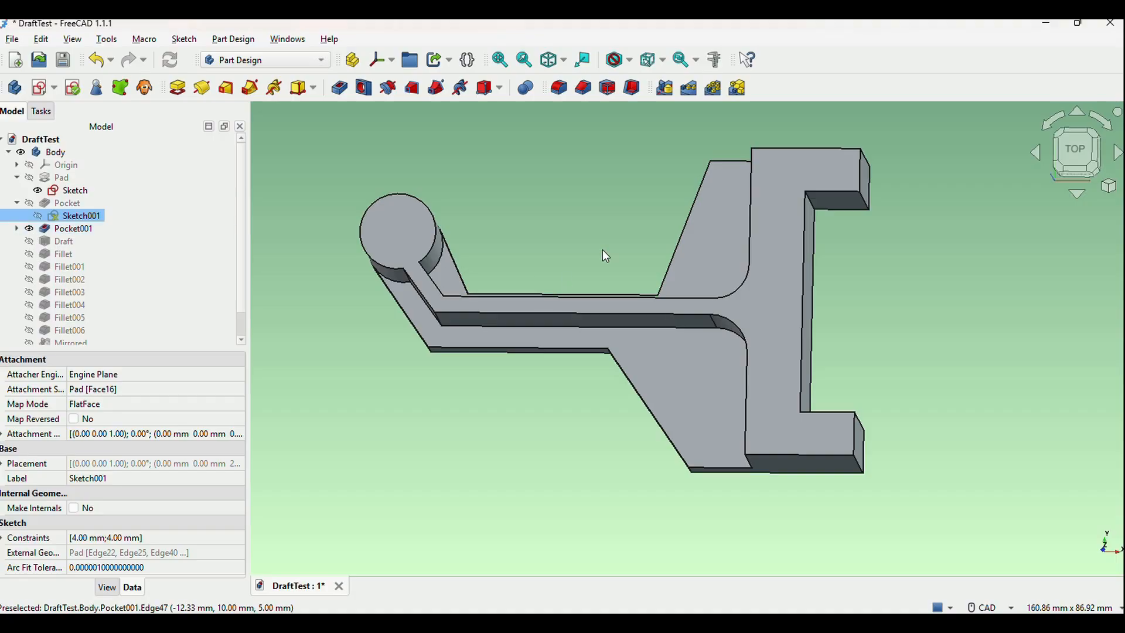
mouse_move(608, 259)
middle_down()
mouse_move(599, 278)
mouse_move(615, 243)
middle_up()
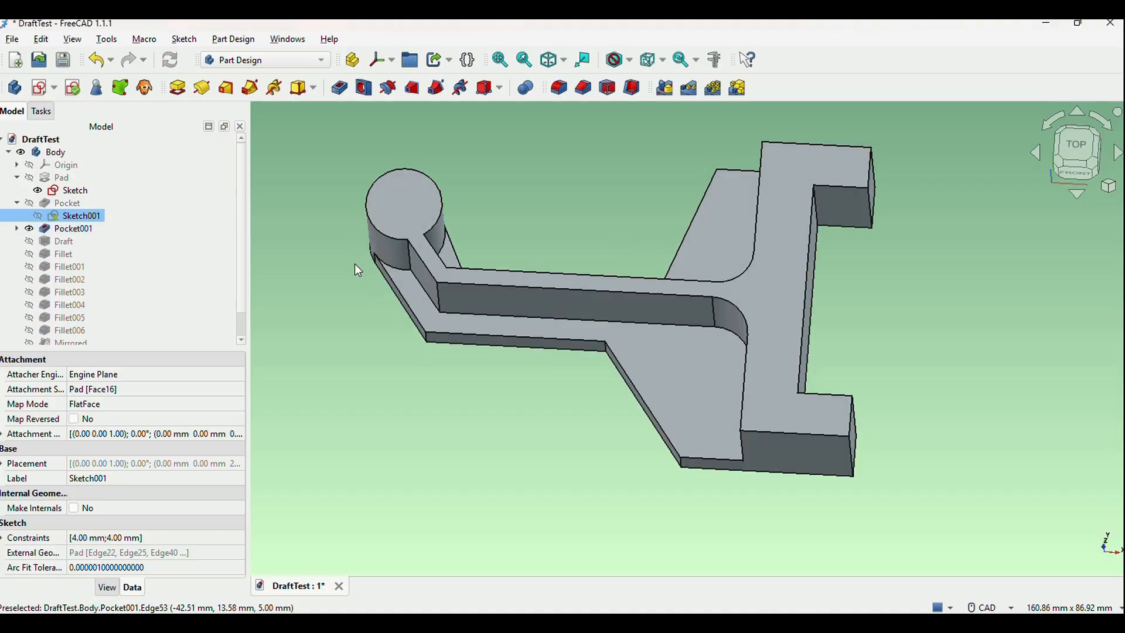
middle_drag(509, 469, 542, 461)
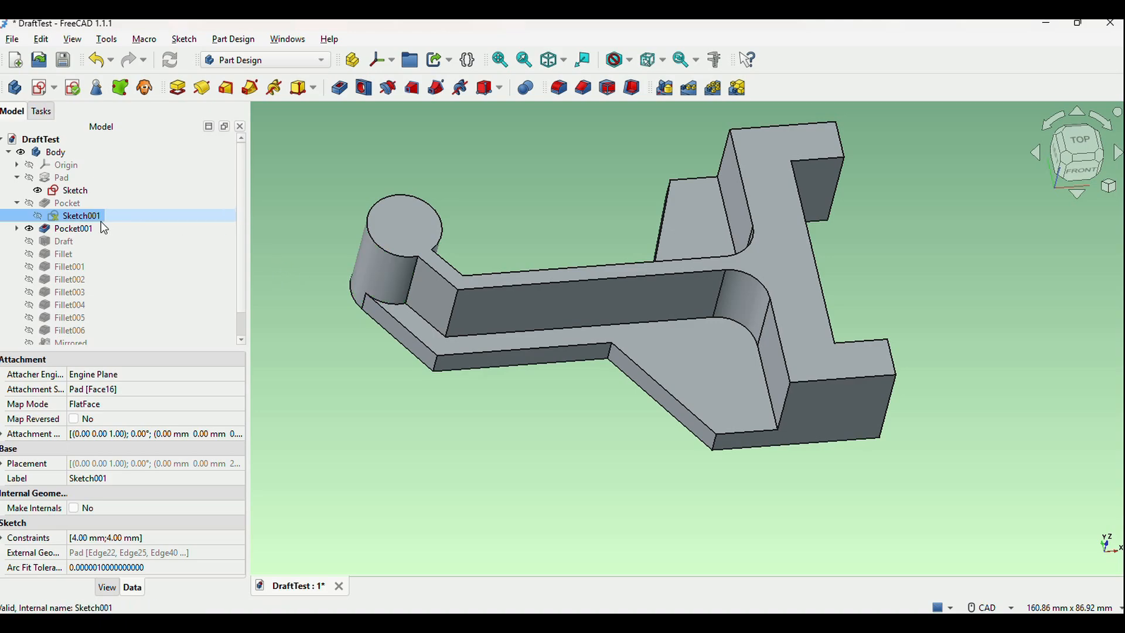
Show the Draft feature and examine the tapered side faces from the front and underside.
click(30, 242)
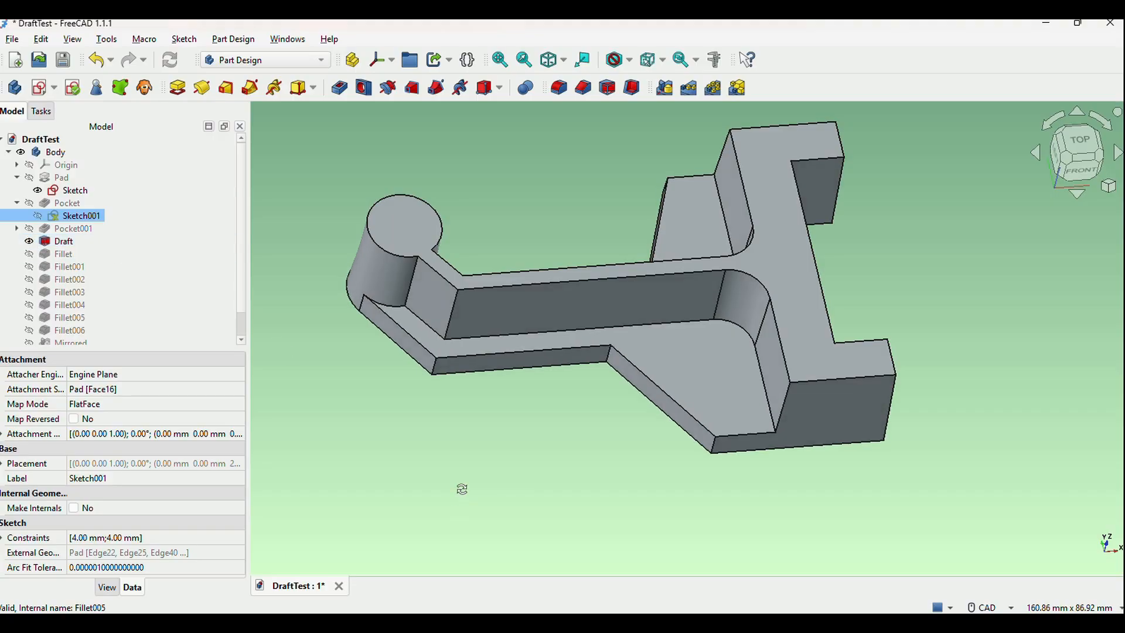
middle_drag(462, 489, 465, 459)
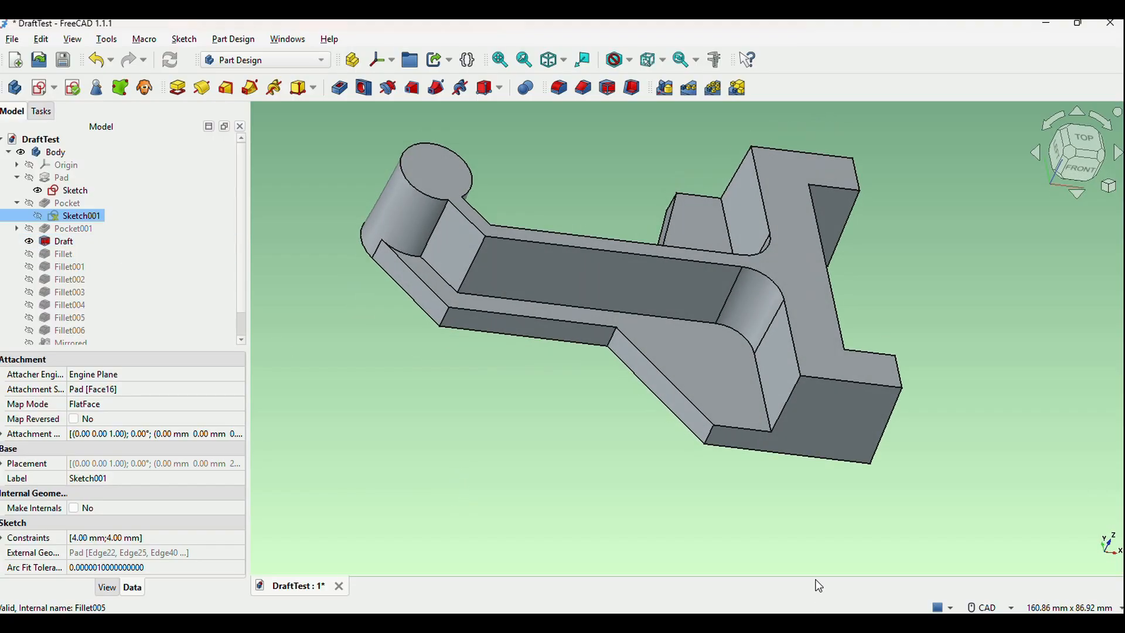
middle_drag(820, 563, 668, 318)
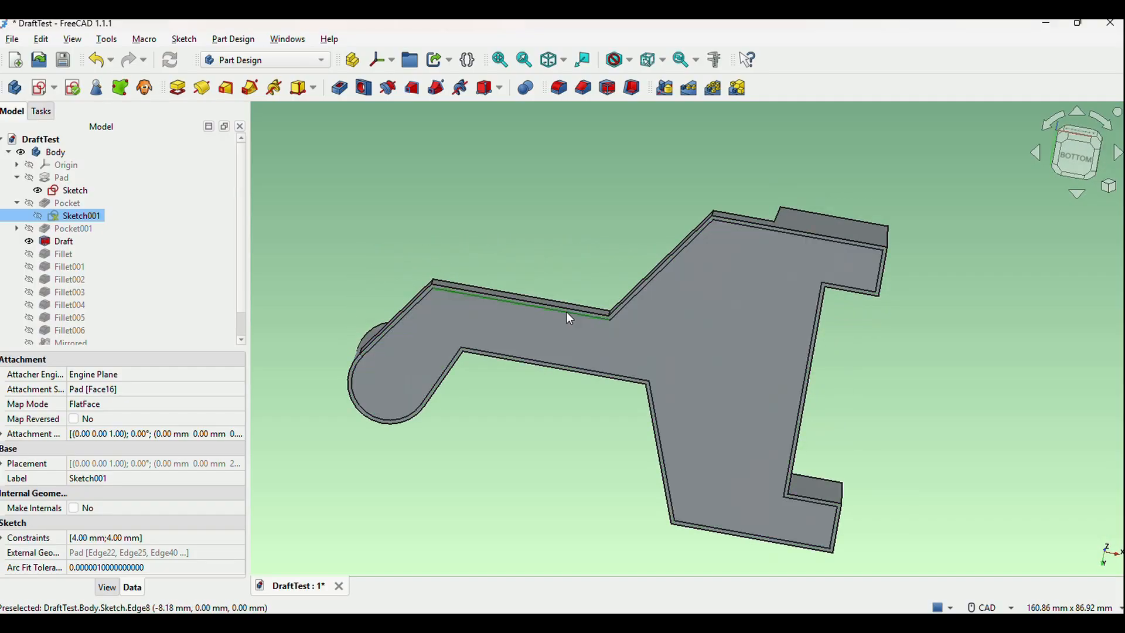
scroll(488, 311, up, 5)
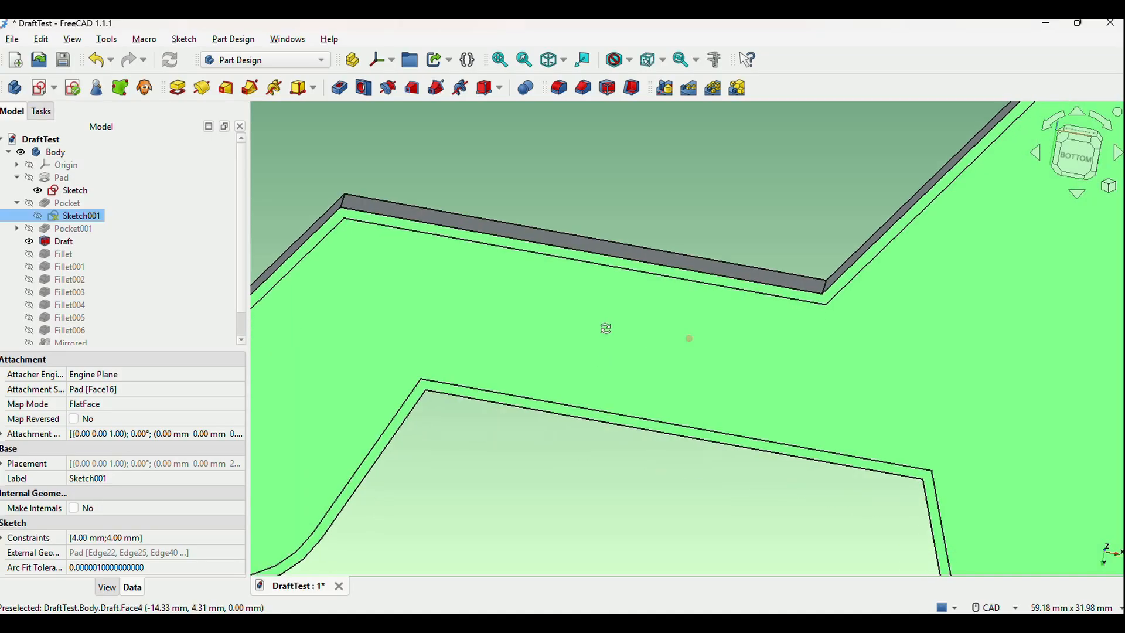
middle_drag(605, 326, 641, 455)
scroll(639, 451, down, 4)
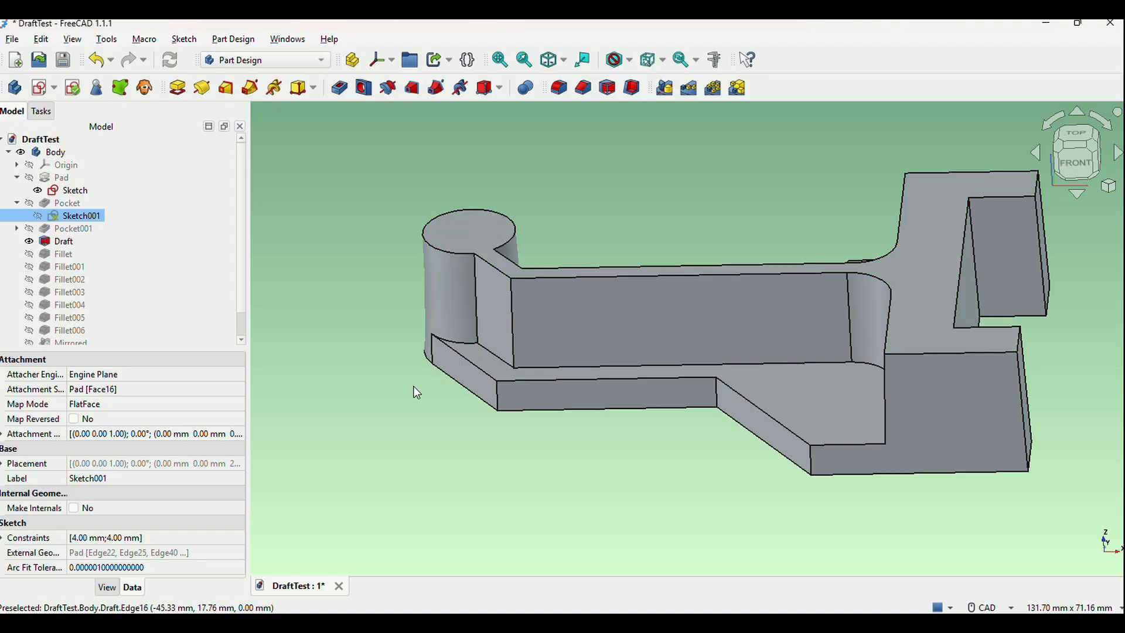
Edit the Draft feature to use the pocket floor face (Pocket001:Face25) as its neutral plane and apply the change.
click(58, 246)
double_click(65, 244)
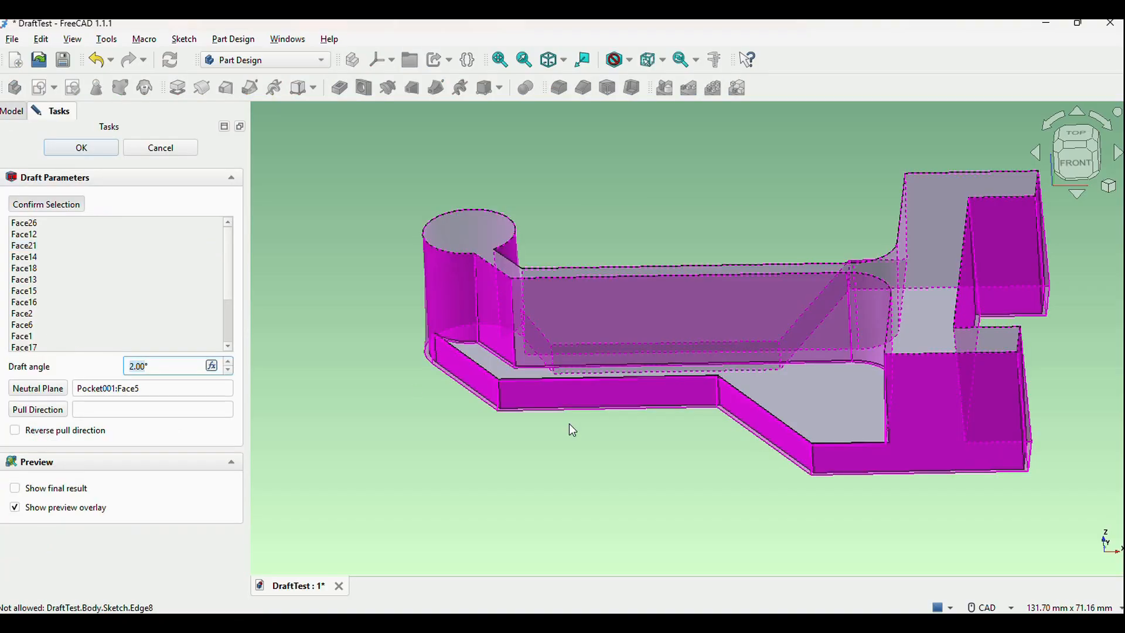
middle_drag(566, 419, 568, 434)
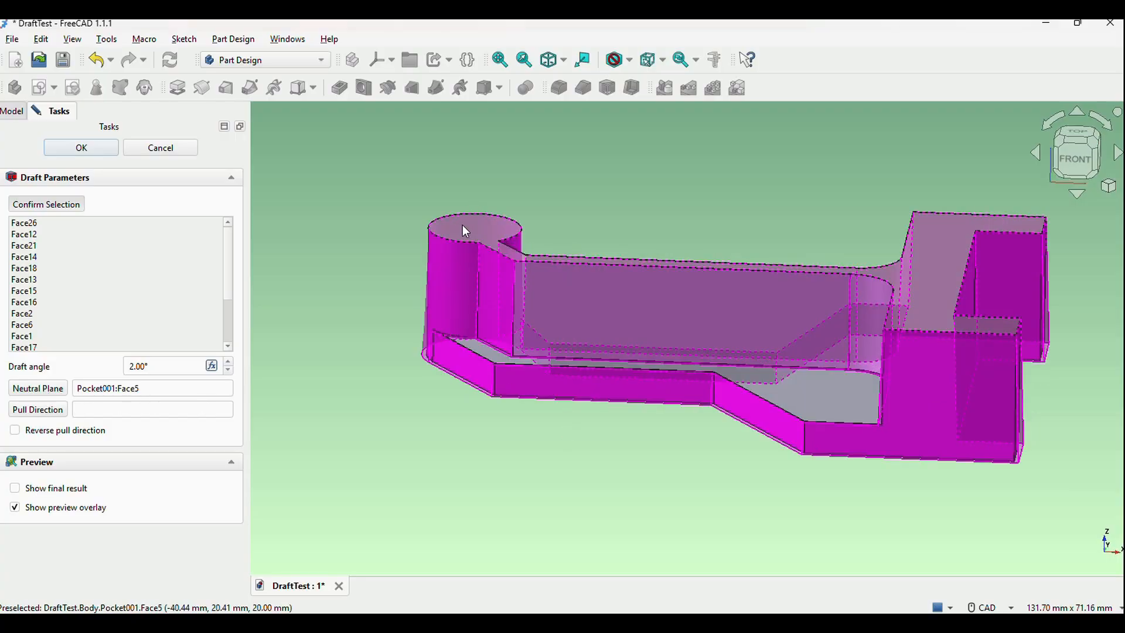
click(61, 393)
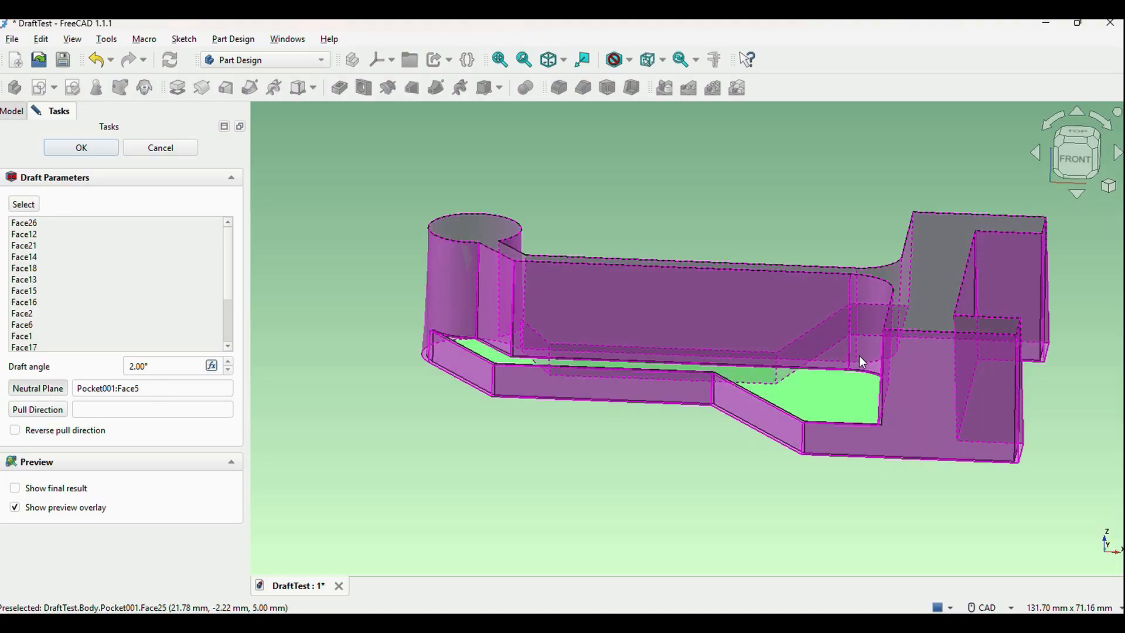
click(851, 399)
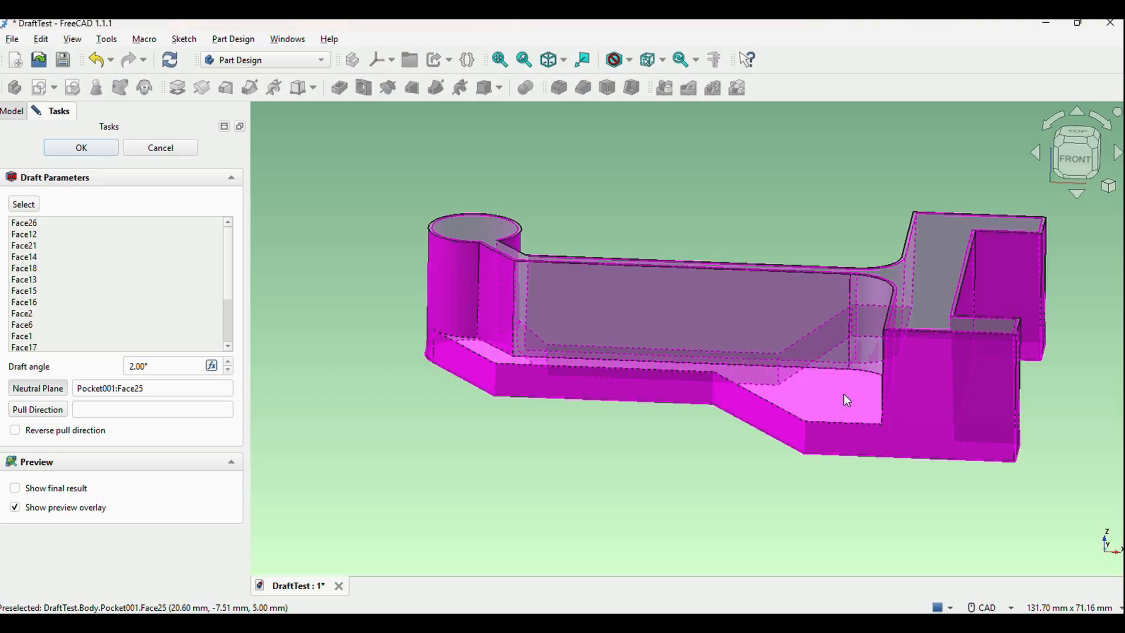
click(70, 147)
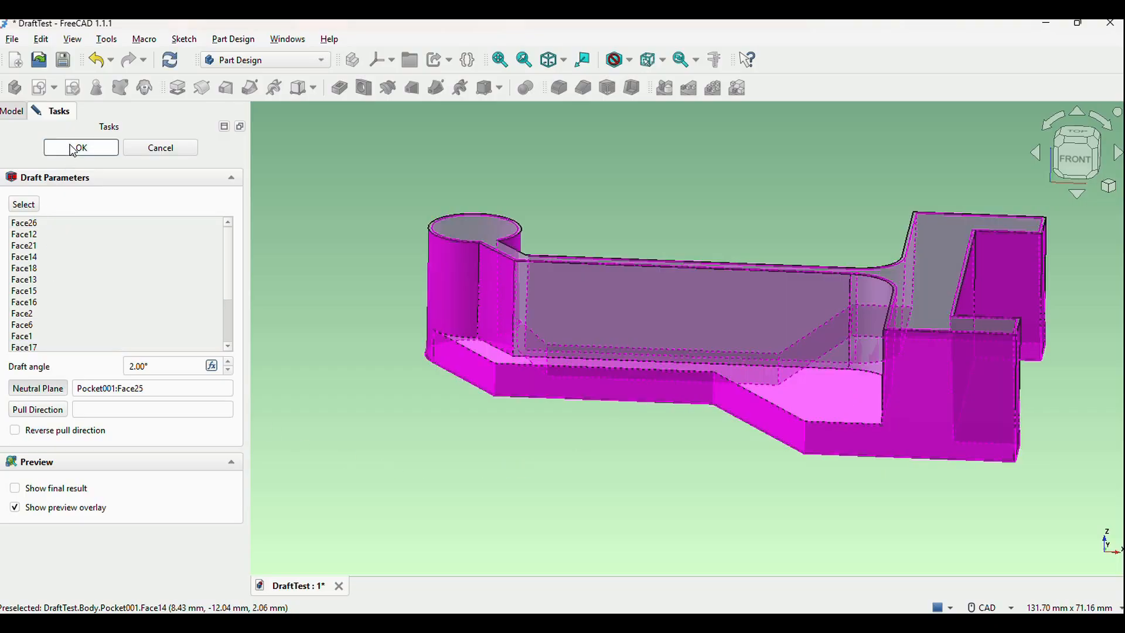
Examine the drafted part's side faces and bottom outline from the underside, front and above.
click(734, 542)
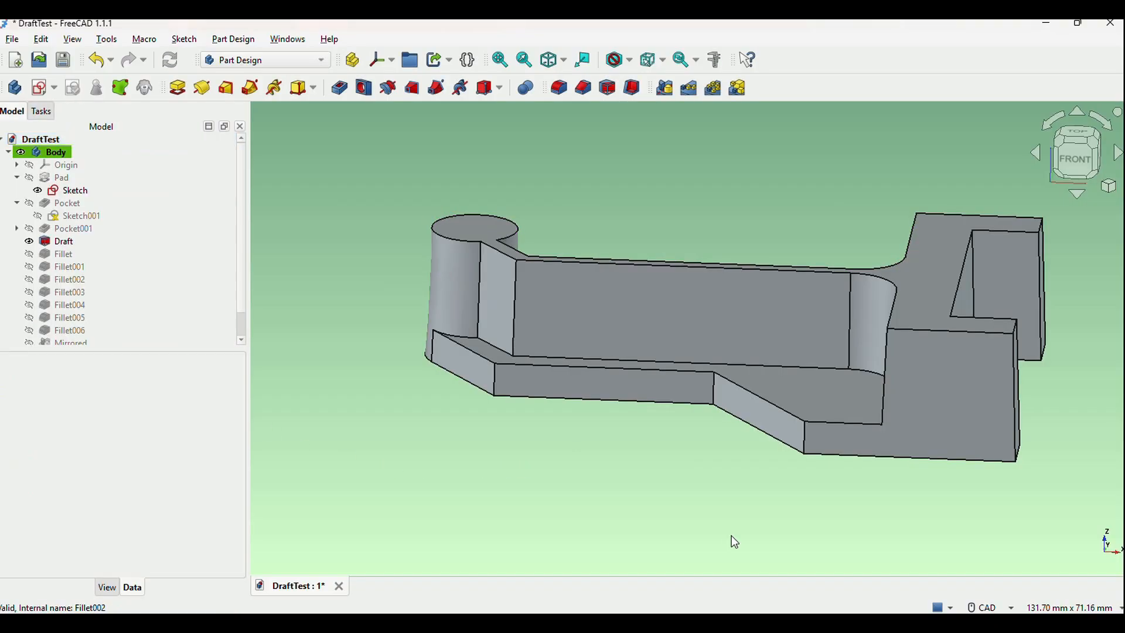
middle_drag(740, 477, 648, 440)
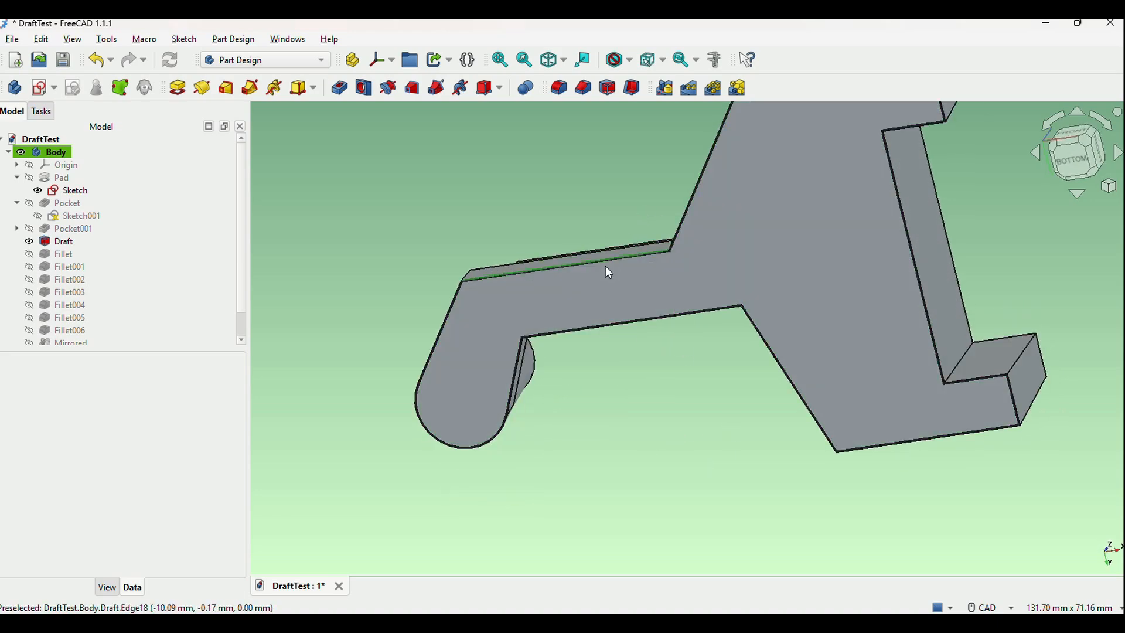
middle_drag(582, 354, 610, 410)
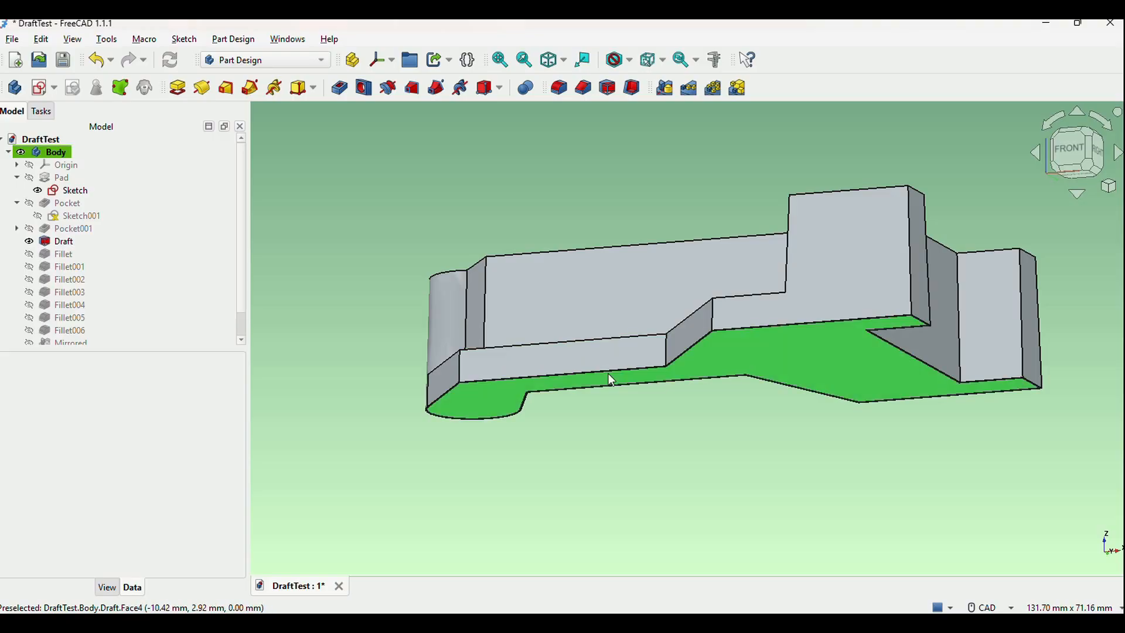
middle_drag(650, 464, 599, 406)
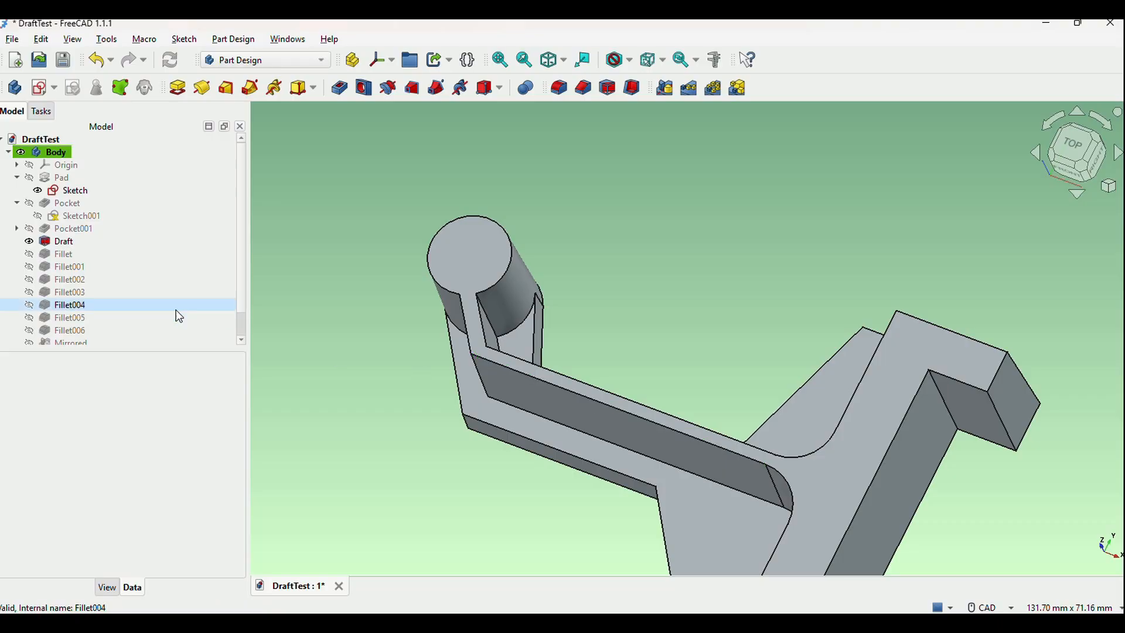
Try to change the Draft's neutral plane to the part's bottom face, then undo the attempted changes.
double_click(34, 243)
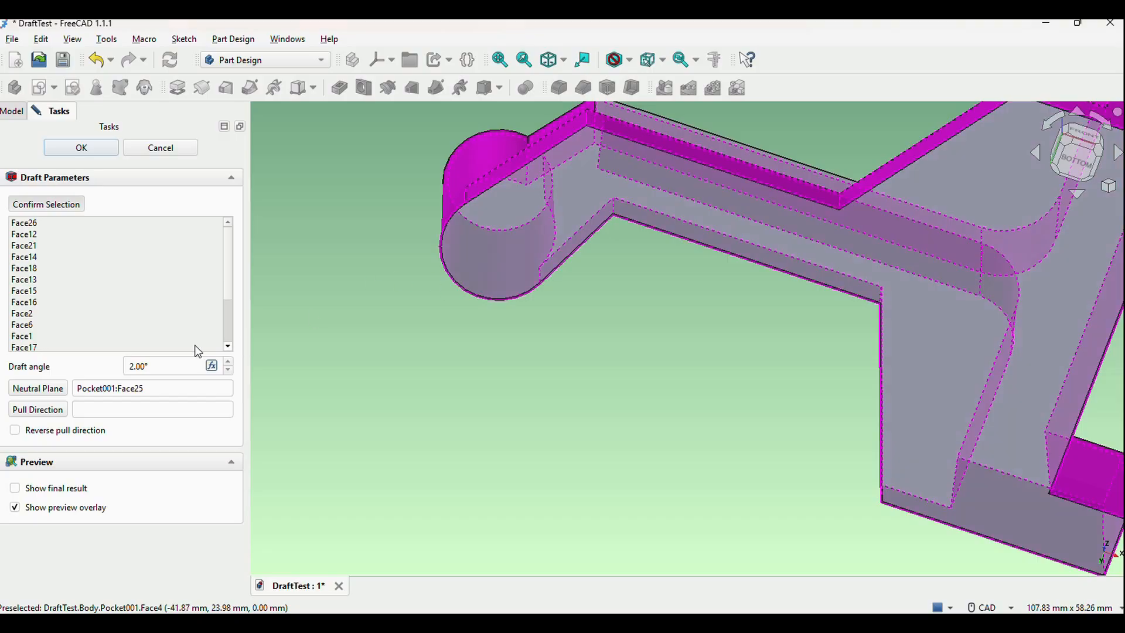
click(154, 388)
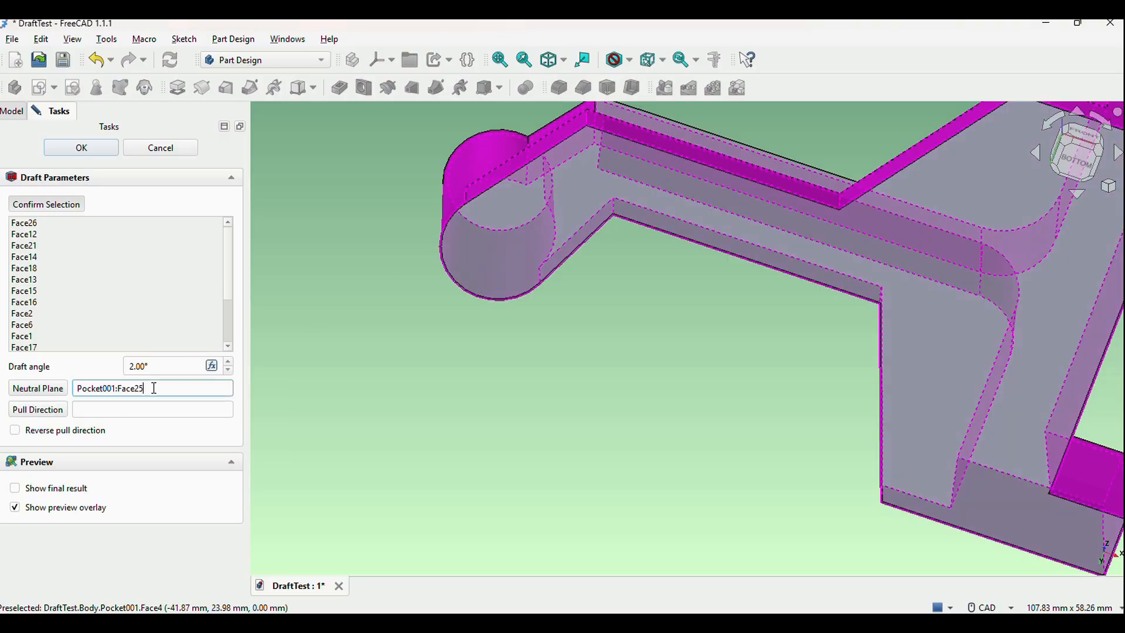
drag(153, 388, 68, 392)
click(814, 238)
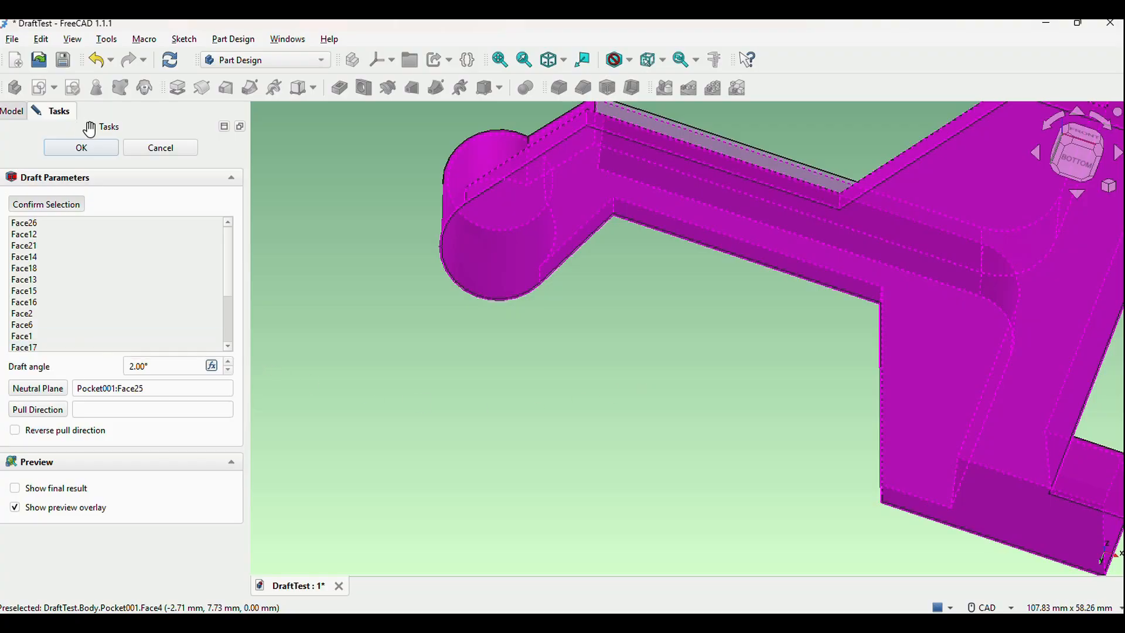
click(82, 147)
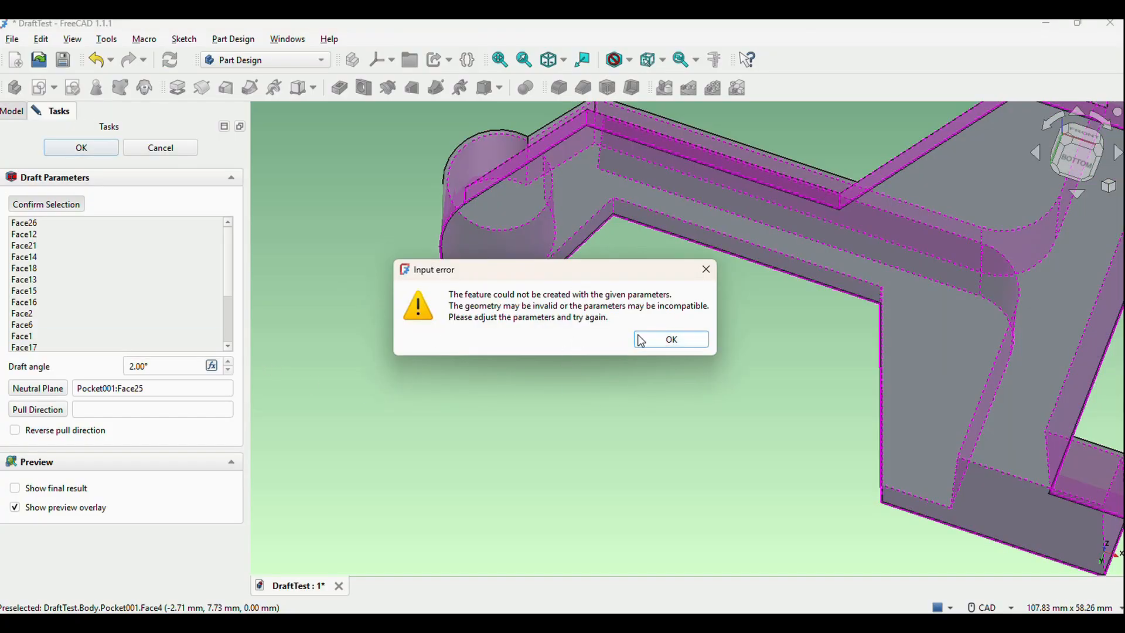
click(664, 340)
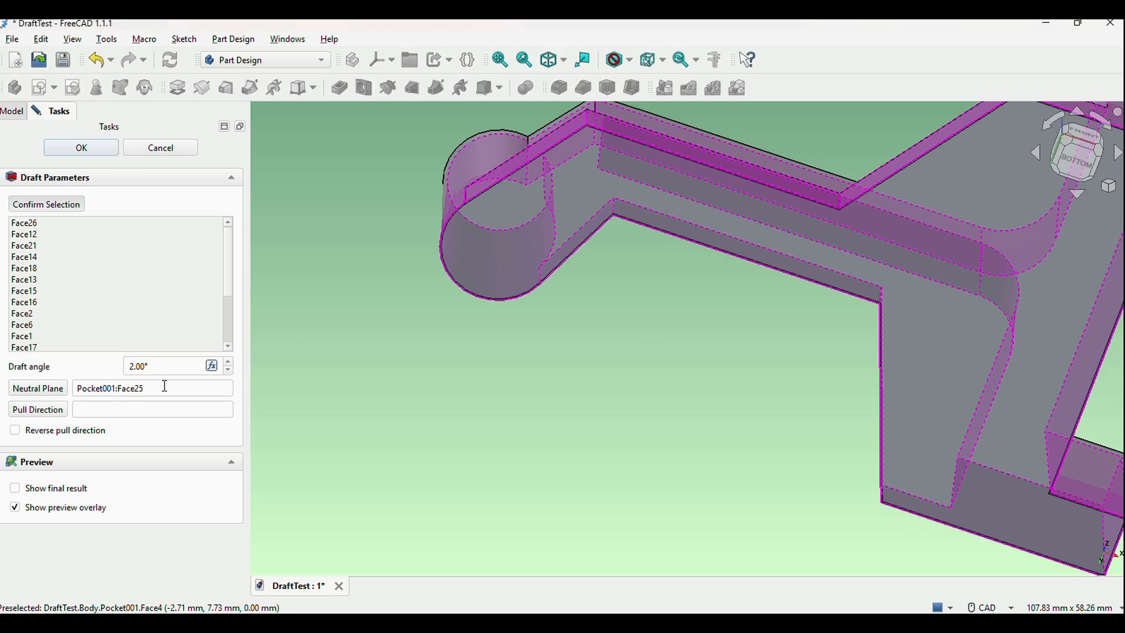
click(98, 59)
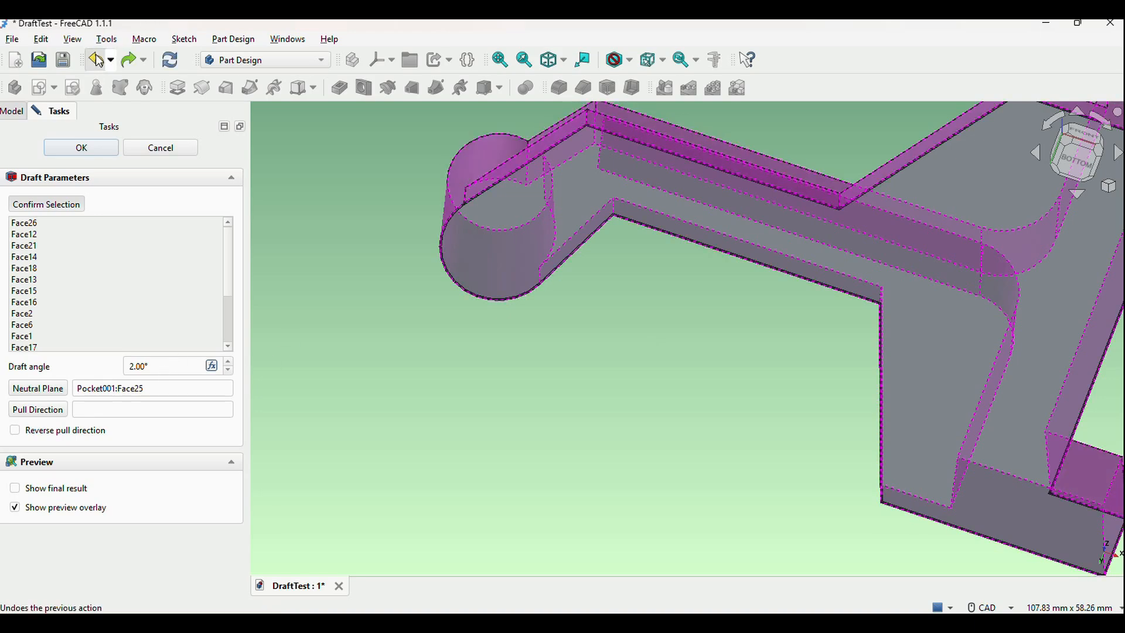
click(97, 59)
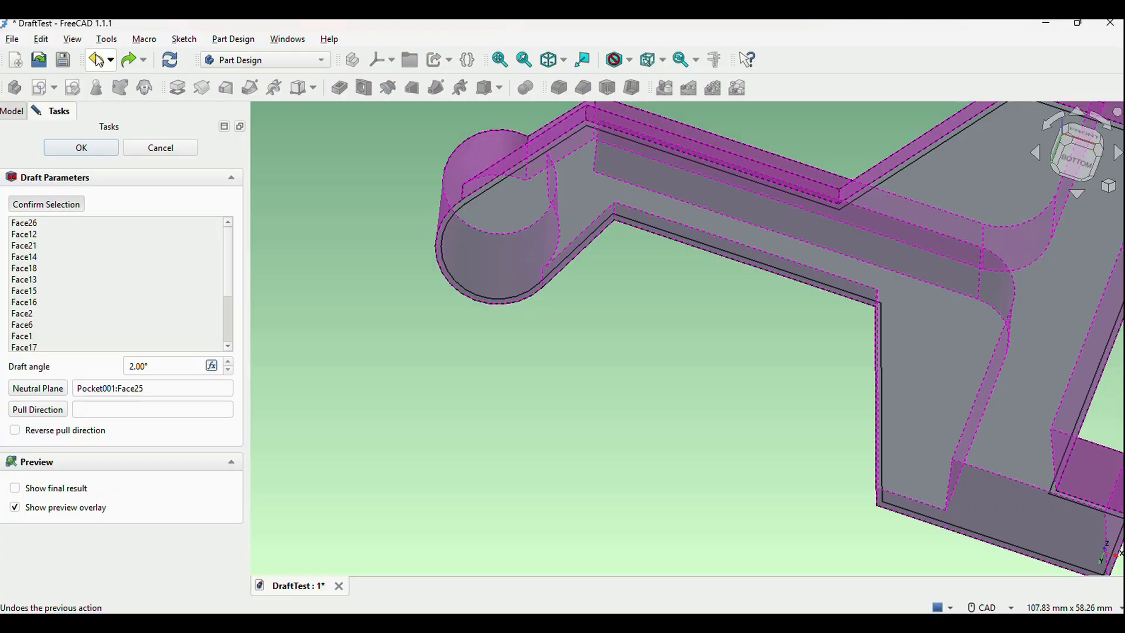
Set the Draft's neutral plane to the part's bottom face (Pocket001:Face4) and apply it.
click(163, 388)
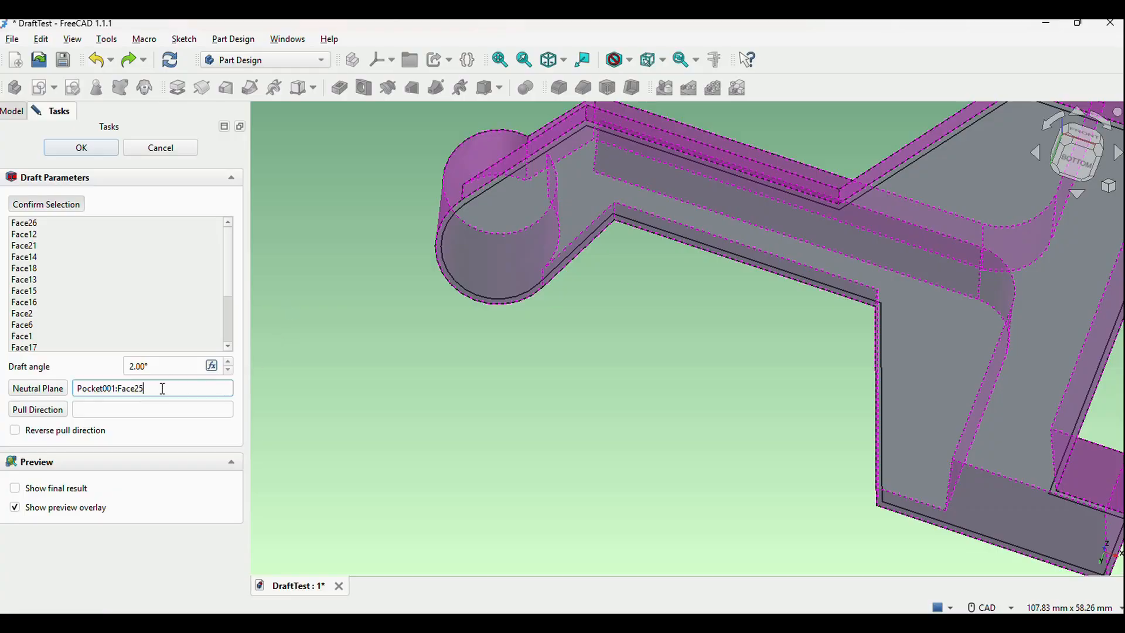
click(58, 389)
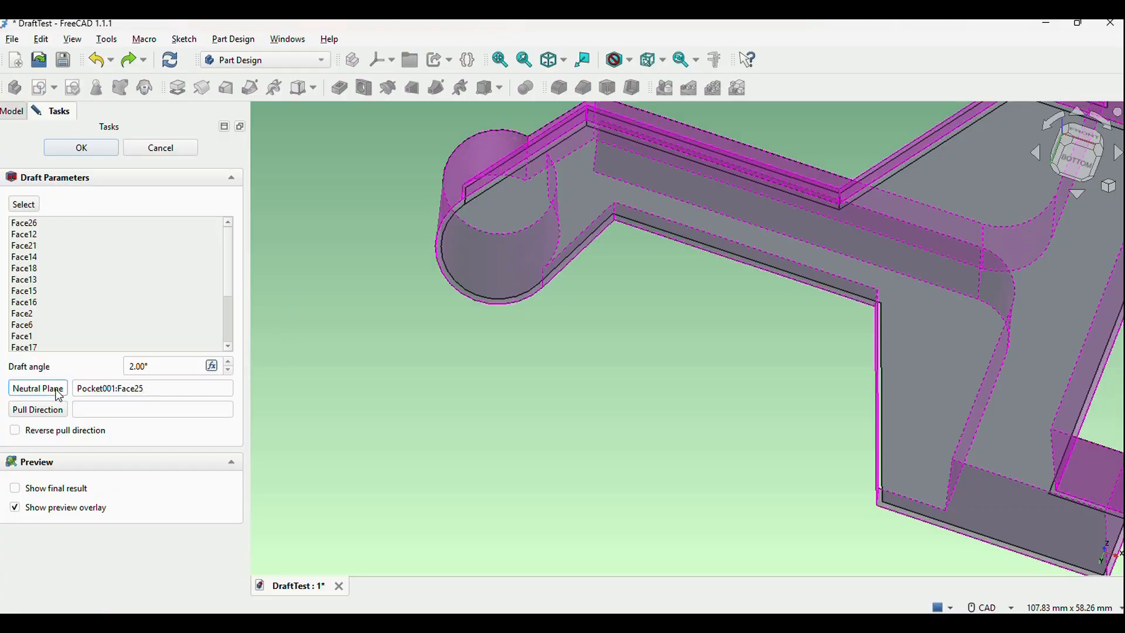
click(162, 390)
drag(162, 389, 76, 390)
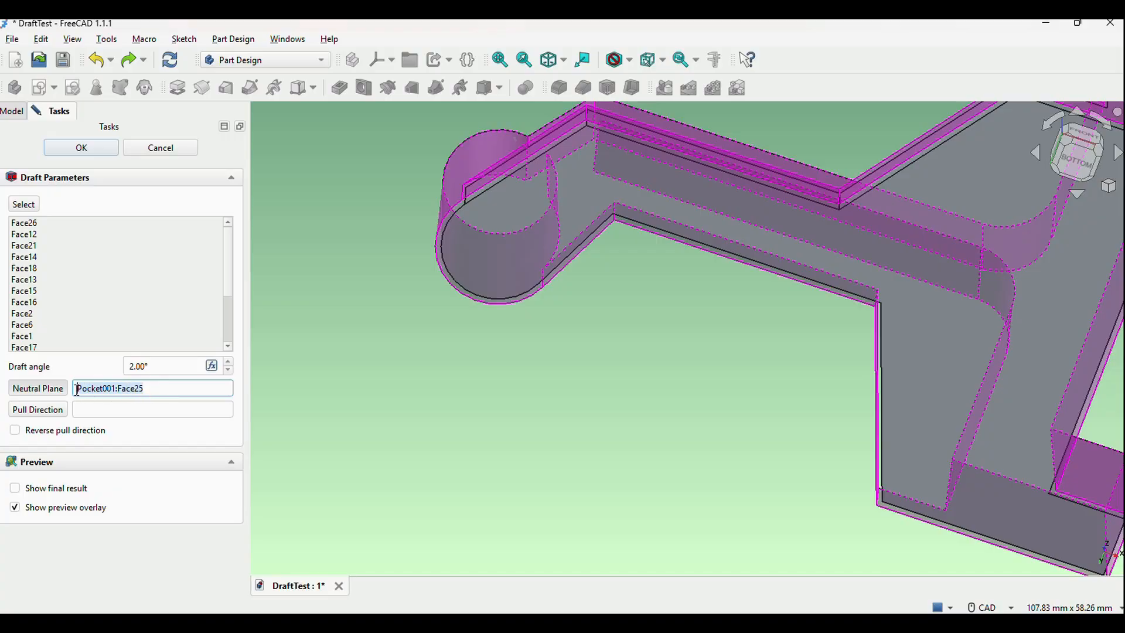
click(732, 234)
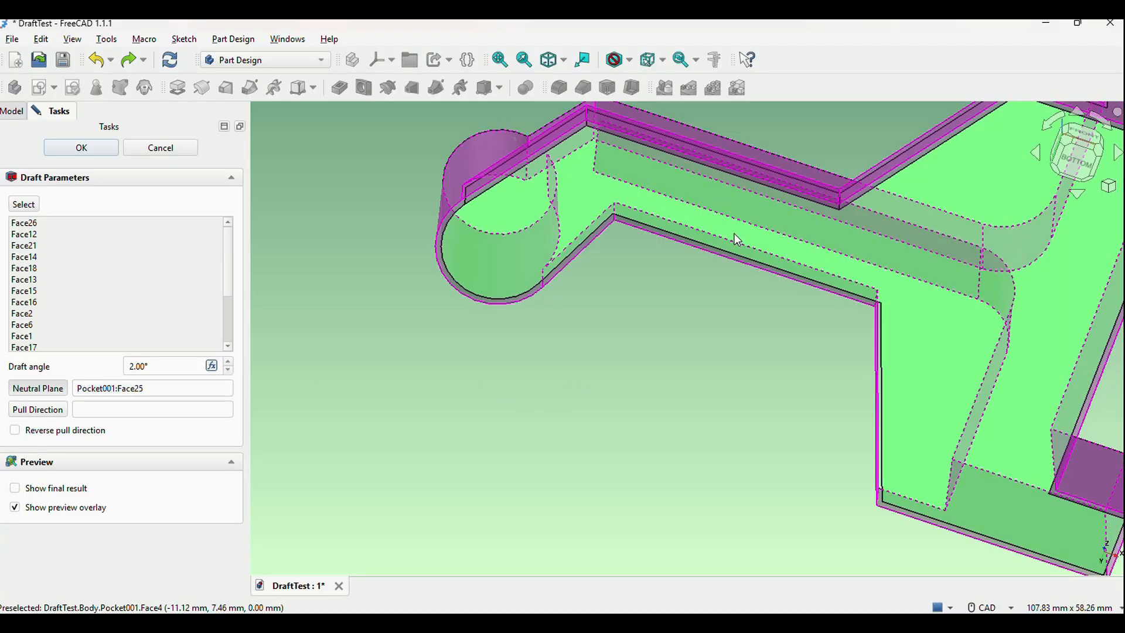
click(77, 154)
Highlight the base Sketch and compare its outline with the drafted part's bottom edges from below and above.
mouse_move(684, 391)
middle_down()
mouse_move(638, 527)
mouse_move(664, 444)
mouse_move(610, 467)
middle_up()
scroll(610, 466, up, 2)
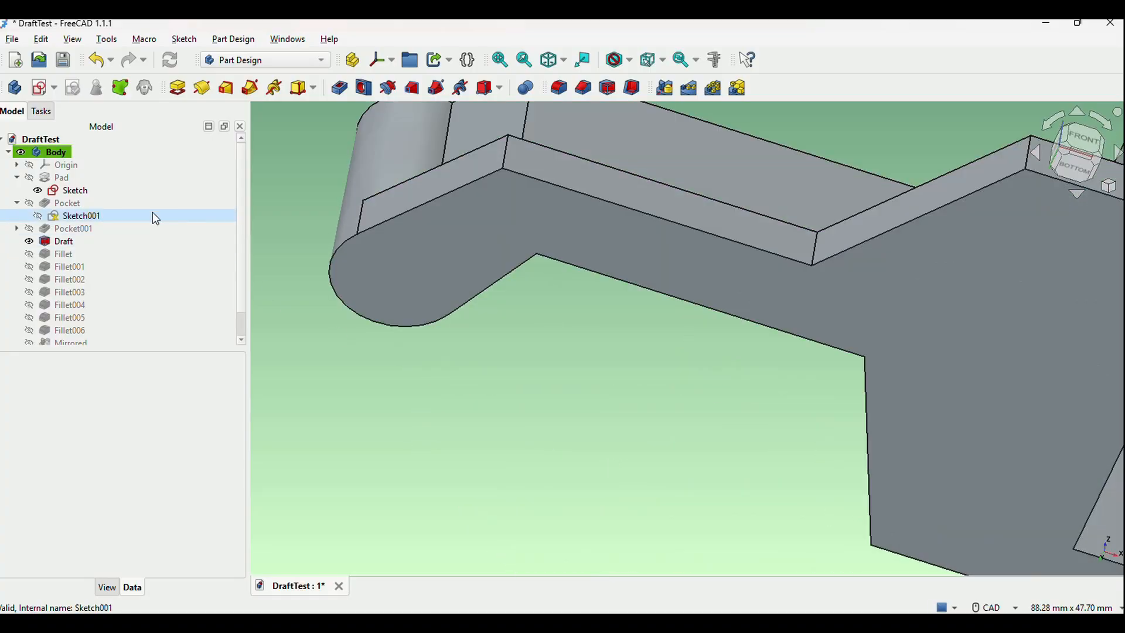
click(81, 192)
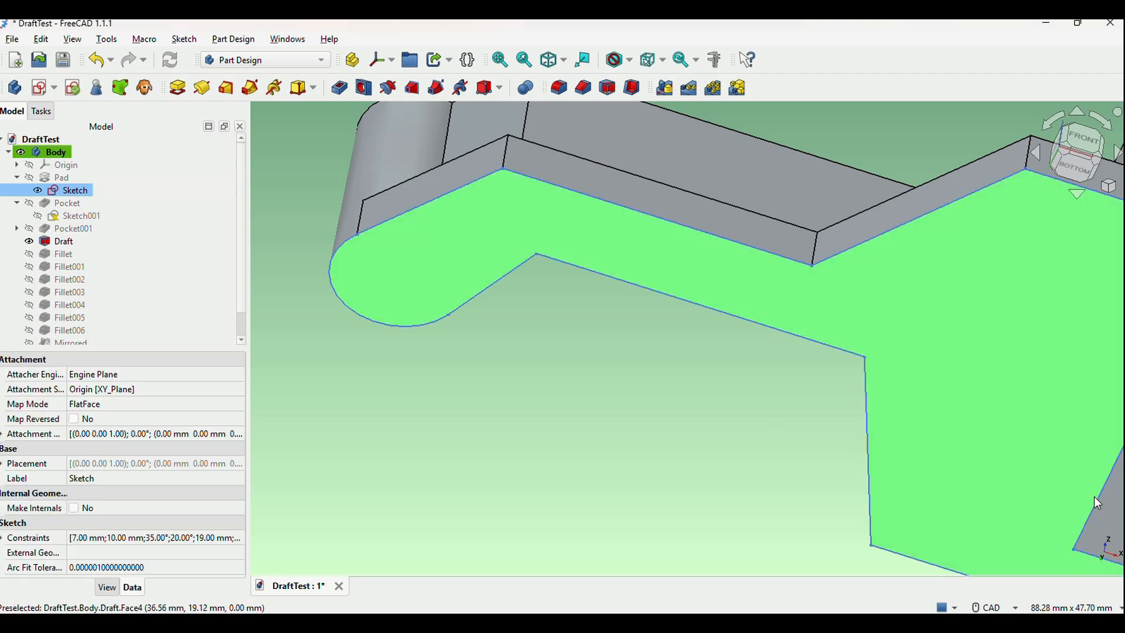
middle_drag(1093, 498, 1082, 574)
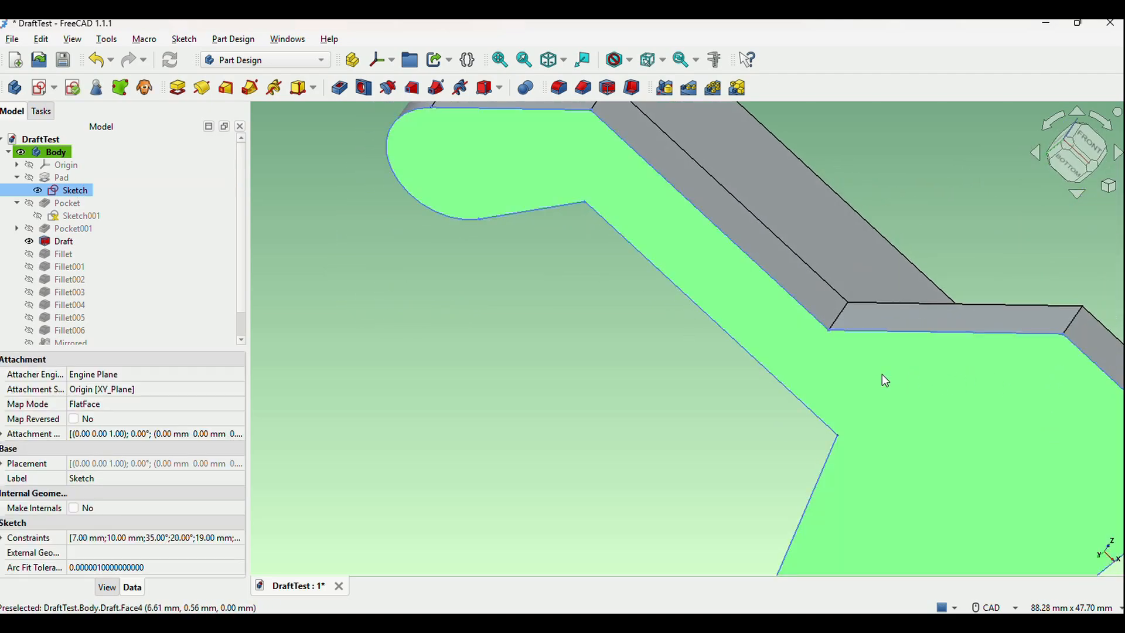
middle_drag(753, 309, 644, 388)
scroll(800, 306, down, 5)
middle_drag(721, 282, 753, 413)
scroll(656, 304, up, 1)
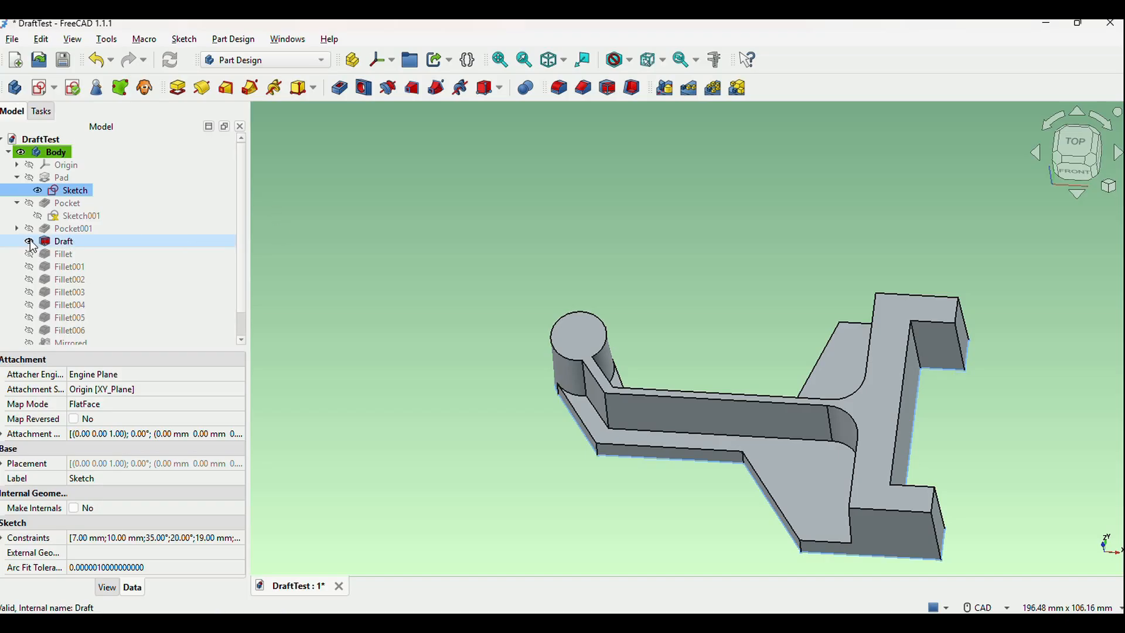
Edit the Draft feature to use the part's top face (Pocket001:Face5) as its neutral plane and apply the change.
double_click(64, 240)
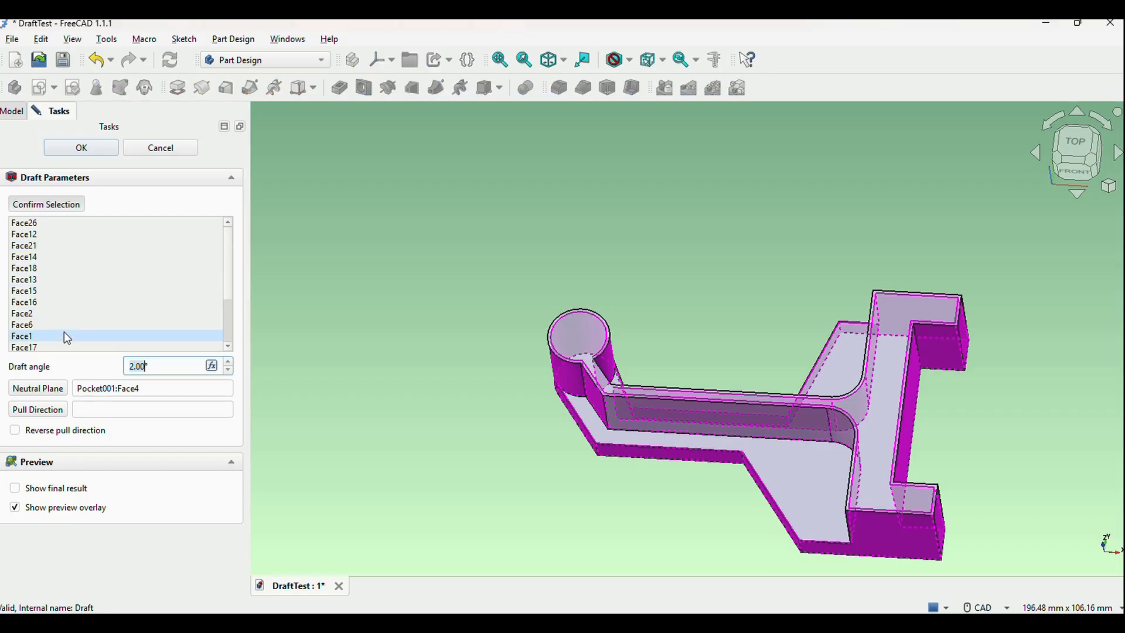
click(60, 394)
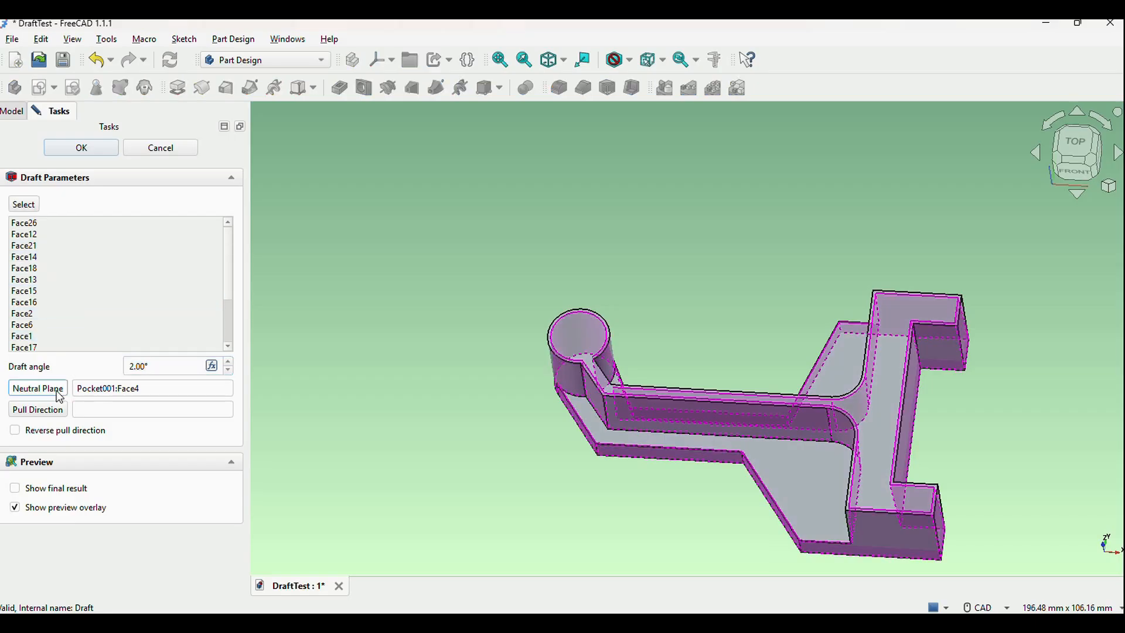
click(888, 428)
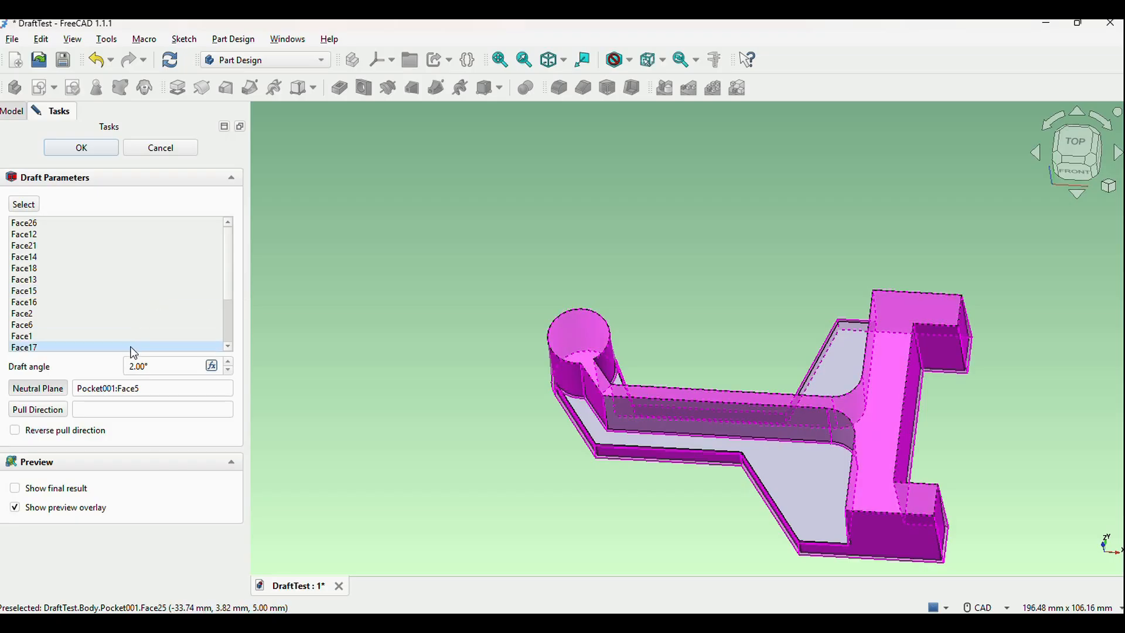
click(111, 149)
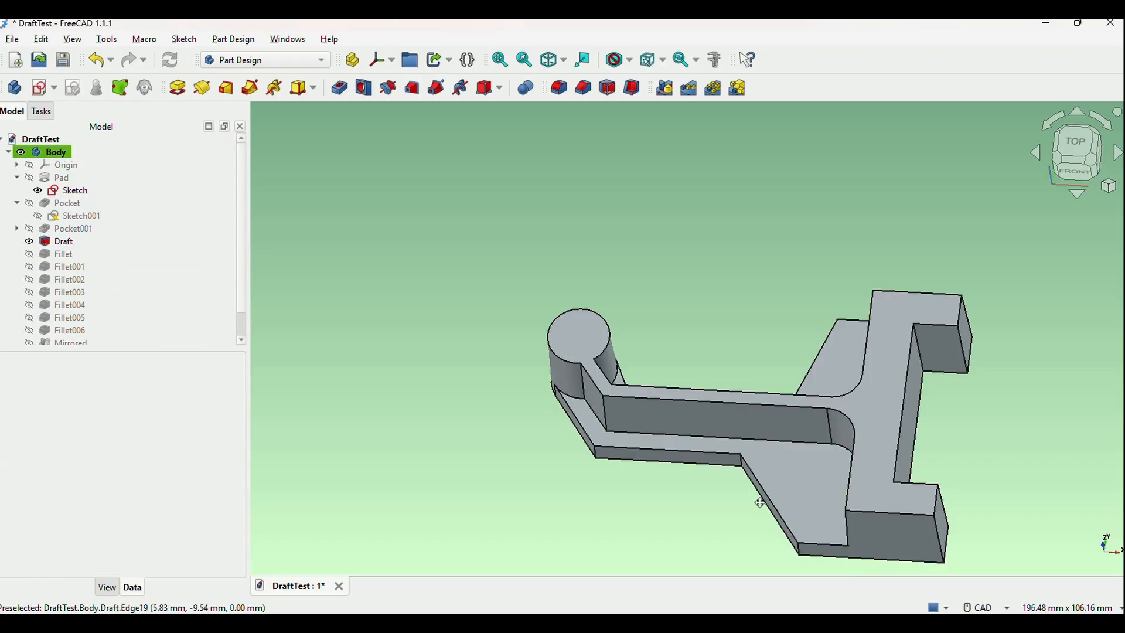
Examine the drafted part's underside and tapered side faces against the base sketch outline.
middle_drag(759, 503, 661, 413)
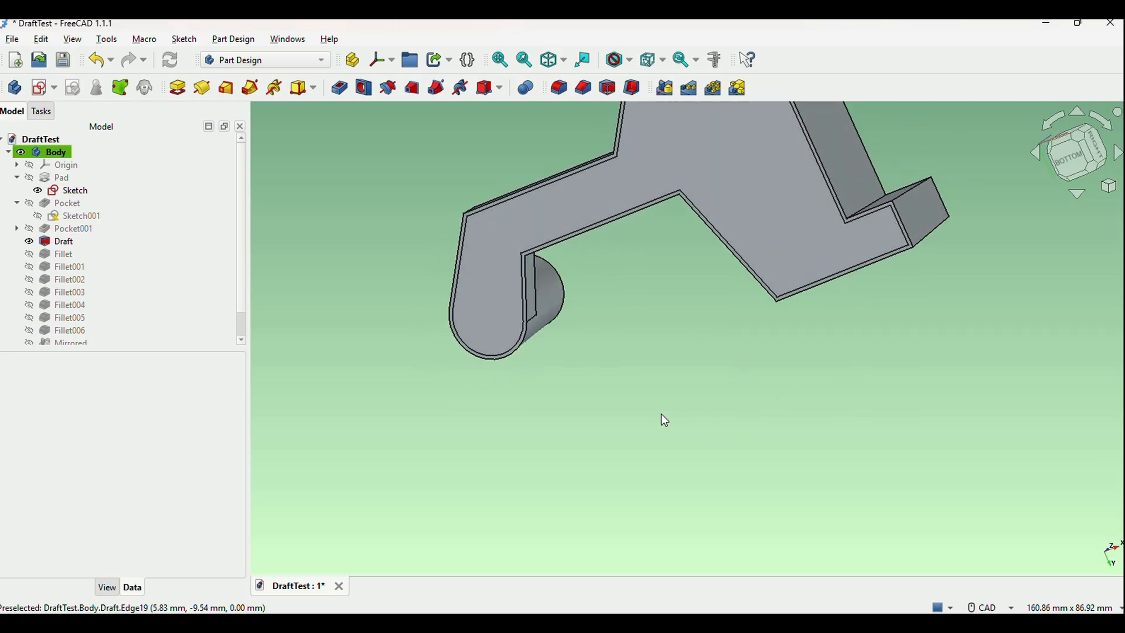
middle_drag(710, 256, 541, 355)
middle_drag(829, 477, 905, 464)
middle_drag(742, 476, 661, 475)
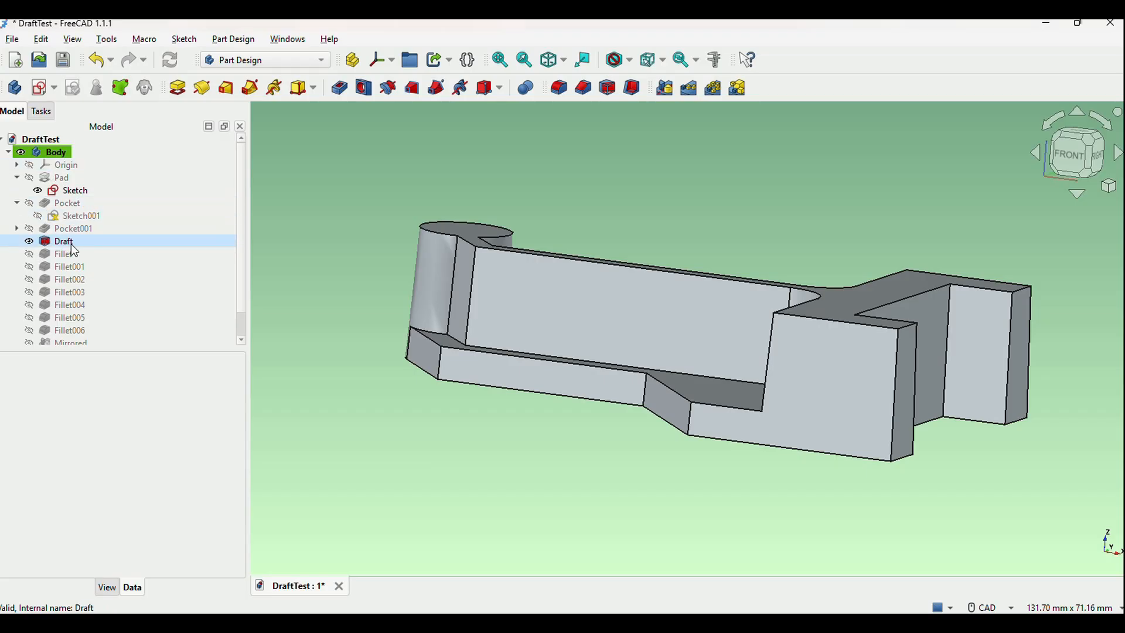
Show the first Fillet feature and inspect the rounded corners where the arm meets the cylinder.
scroll(244, 263, down, 1)
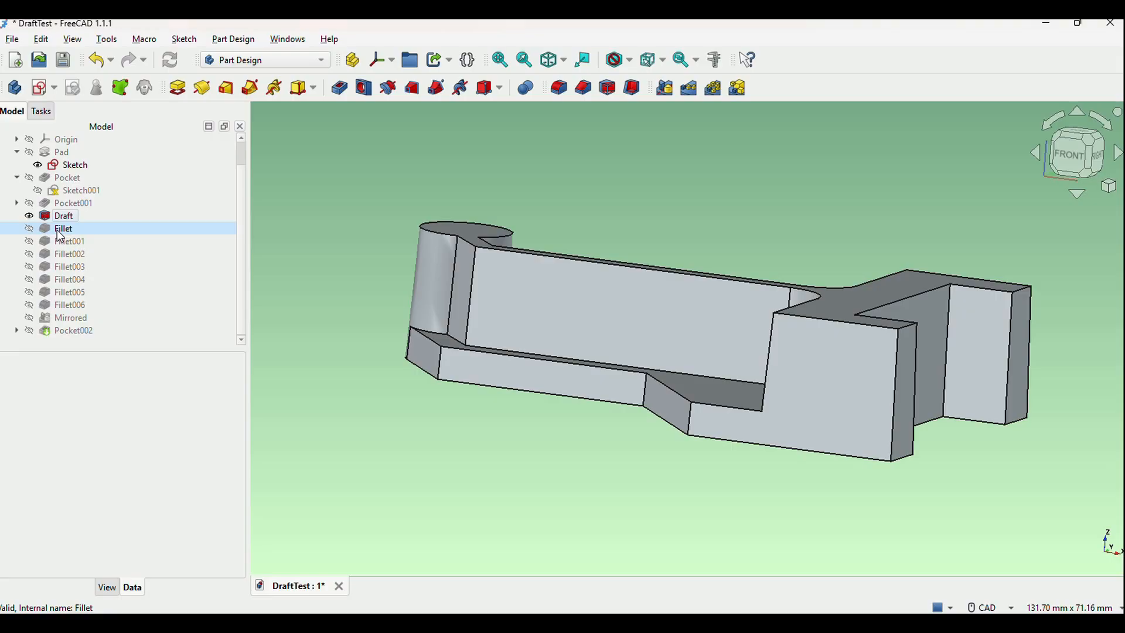
click(30, 228)
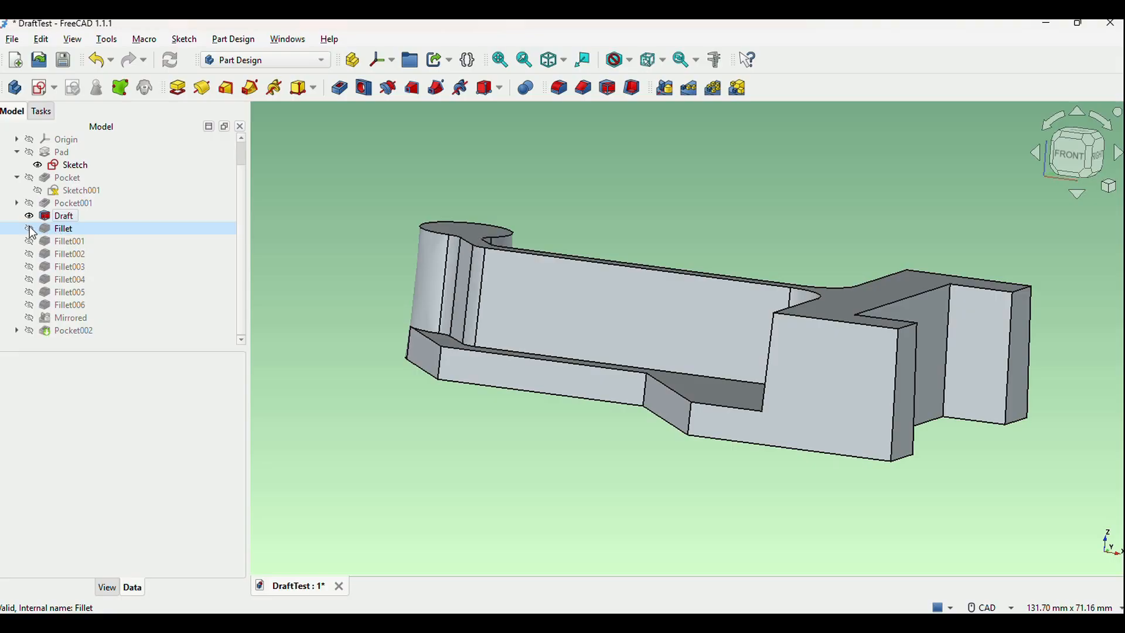
click(336, 273)
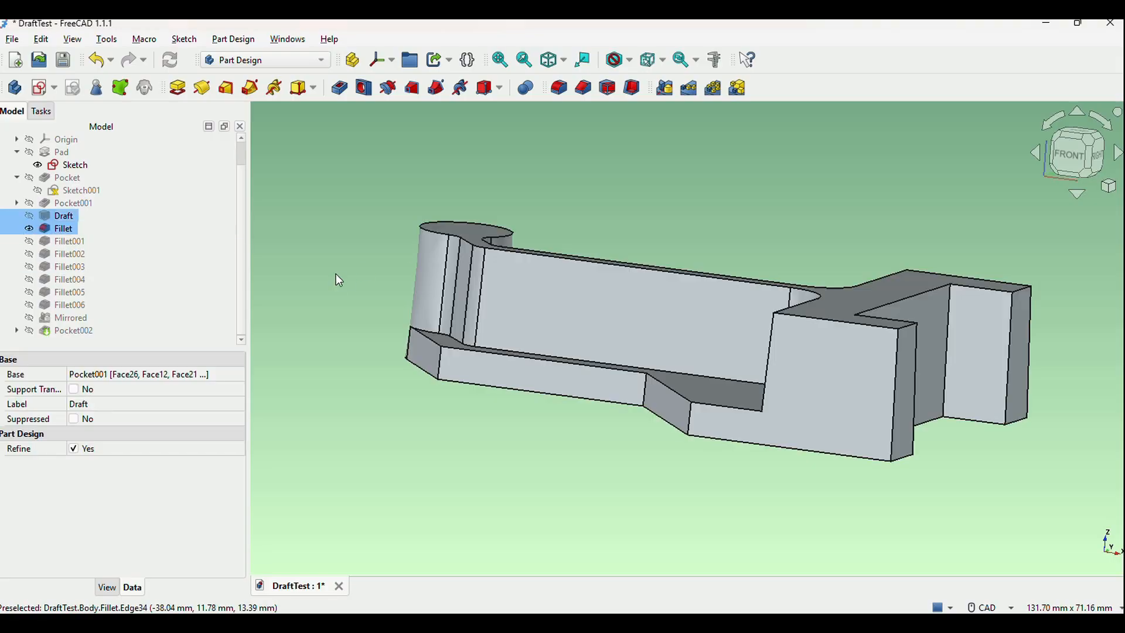
middle_drag(480, 269, 449, 344)
scroll(744, 346, up, 1)
middle_drag(744, 345, 515, 317)
scroll(682, 350, up, 3)
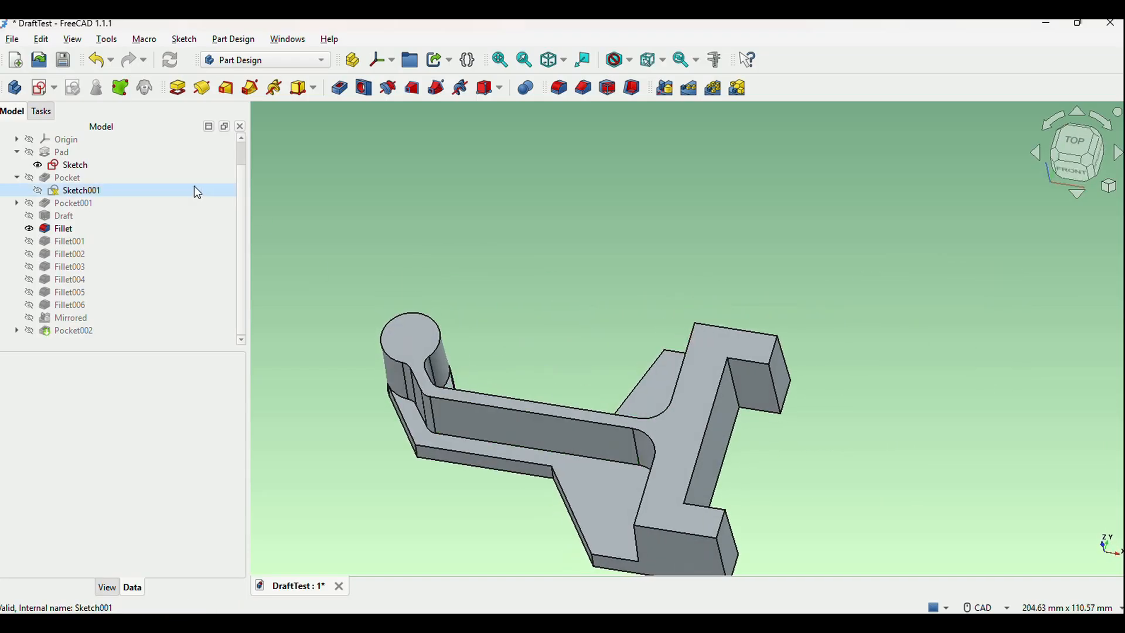
Show Fillet001 and review its selected edges and radius against the base plate's corners, keeping the parameters as they are.
click(27, 241)
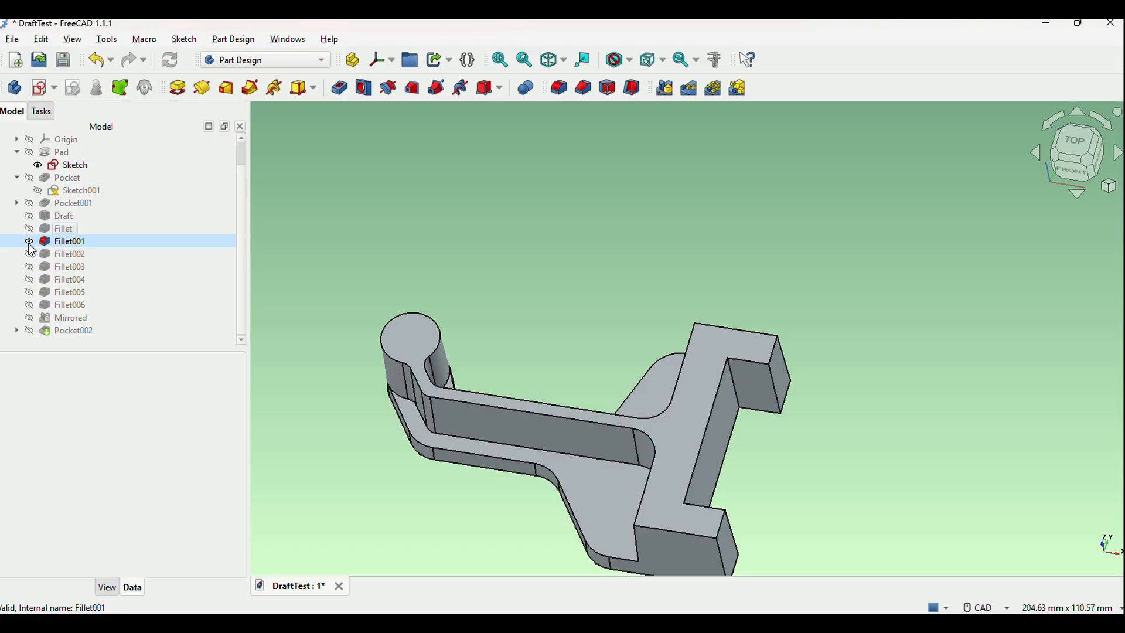
click(30, 243)
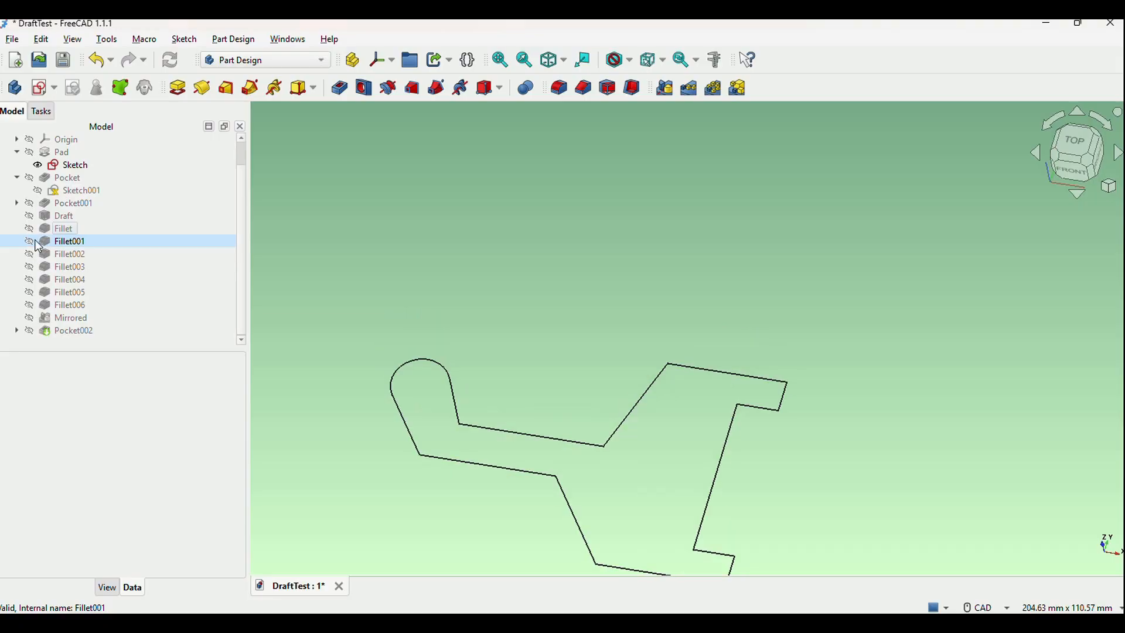
click(31, 242)
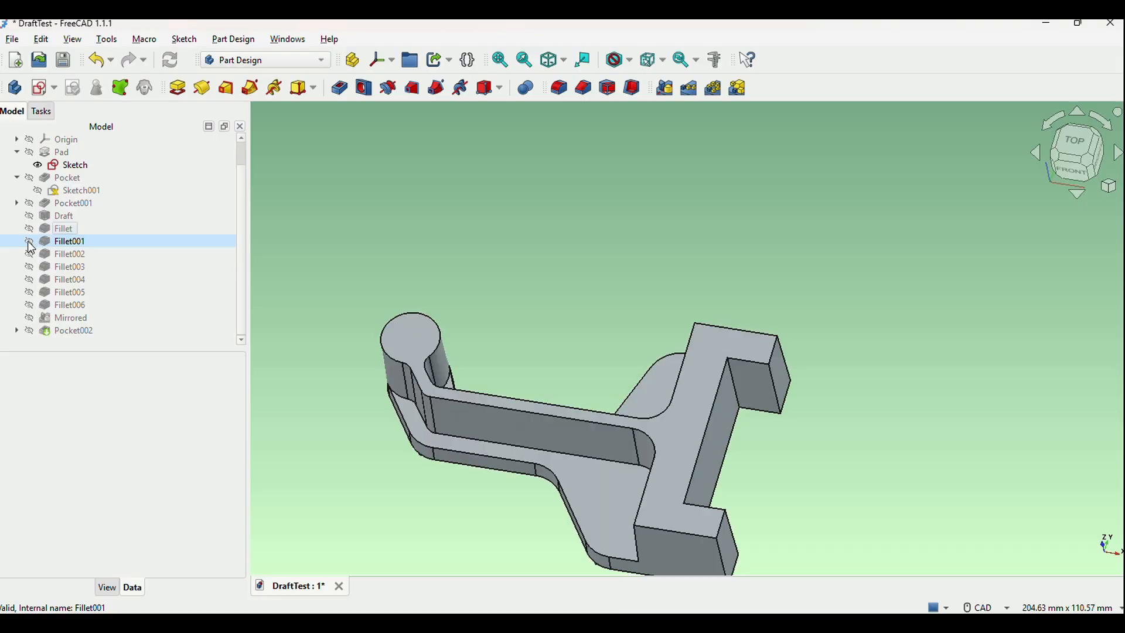
double_click(70, 242)
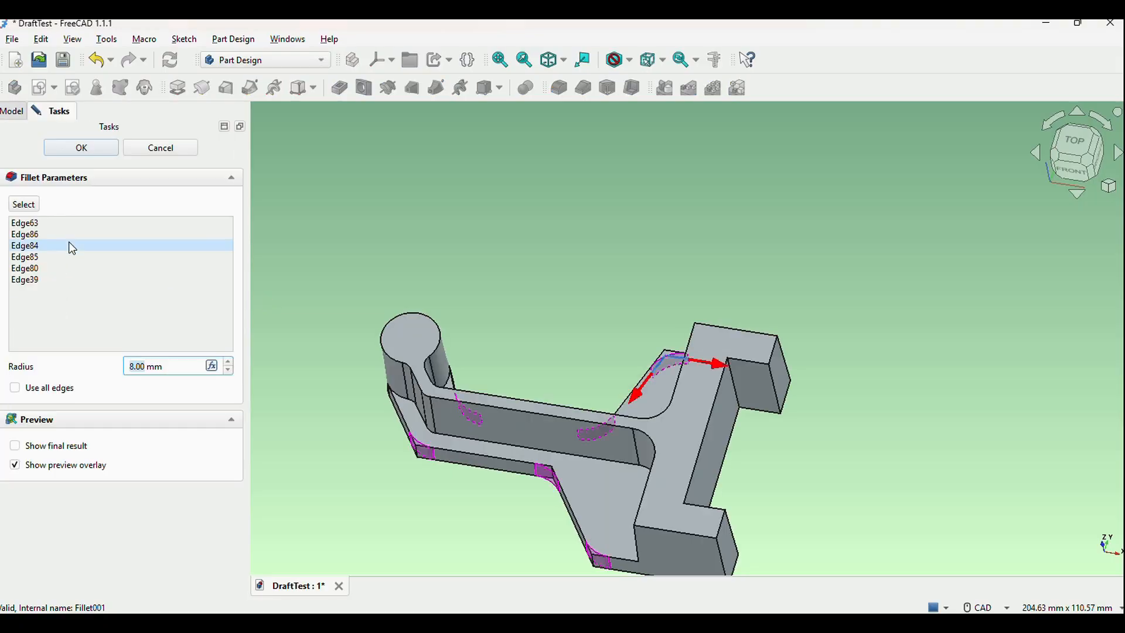
middle_drag(382, 452, 482, 315)
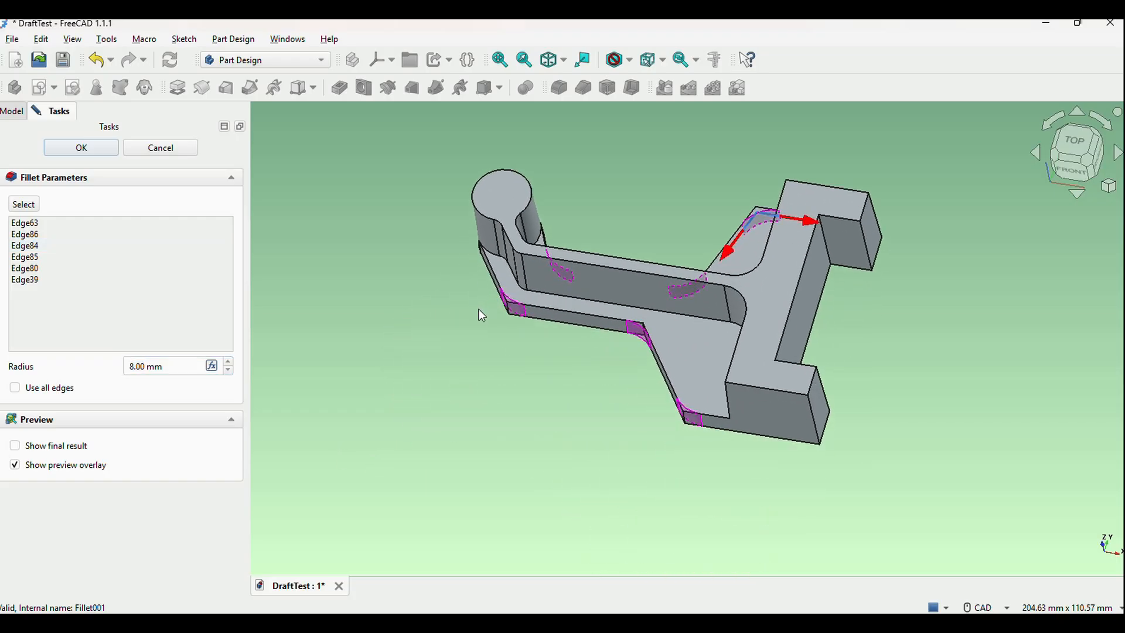
click(60, 148)
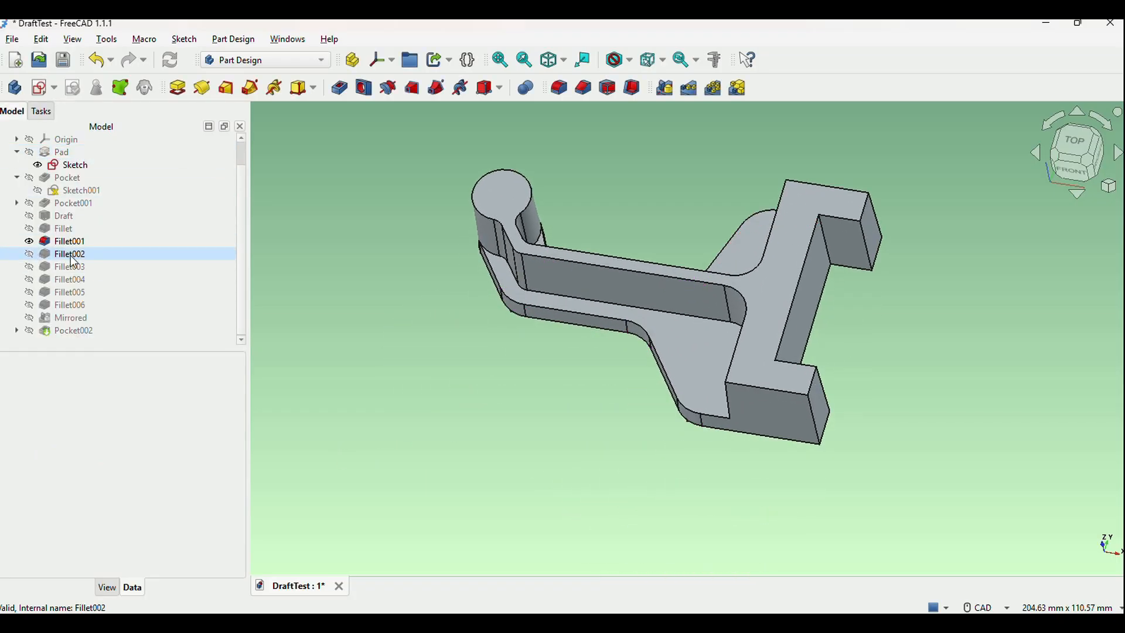
Show Fillet002 and Fillet003 in turn and inspect the corners of the forked end, including Fillet003's properties.
click(29, 257)
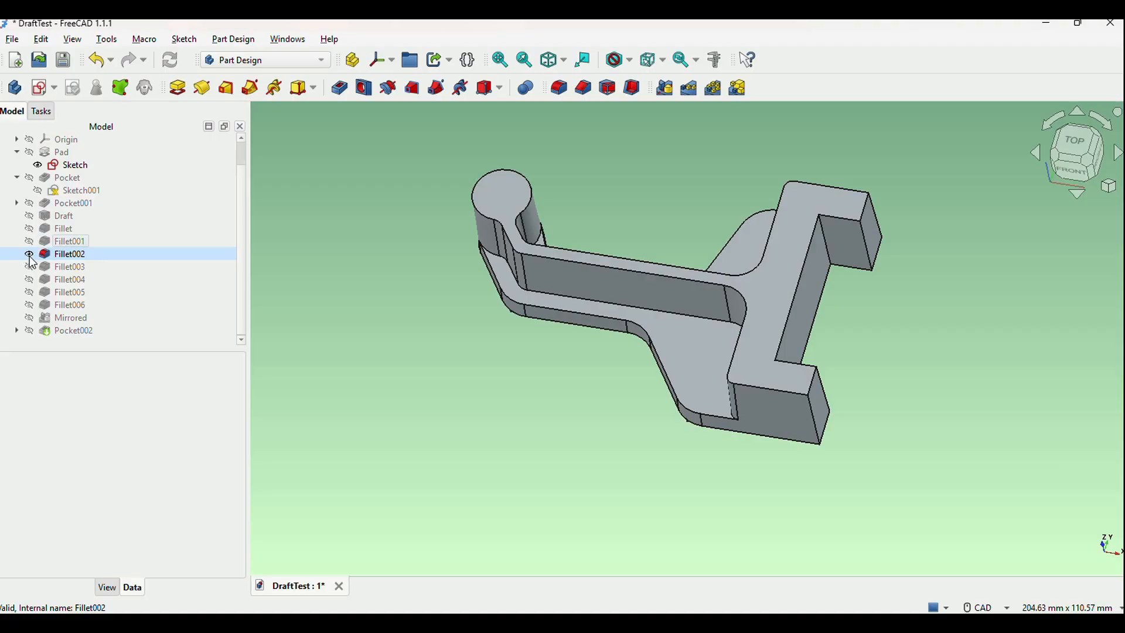
middle_drag(330, 299, 326, 323)
click(29, 267)
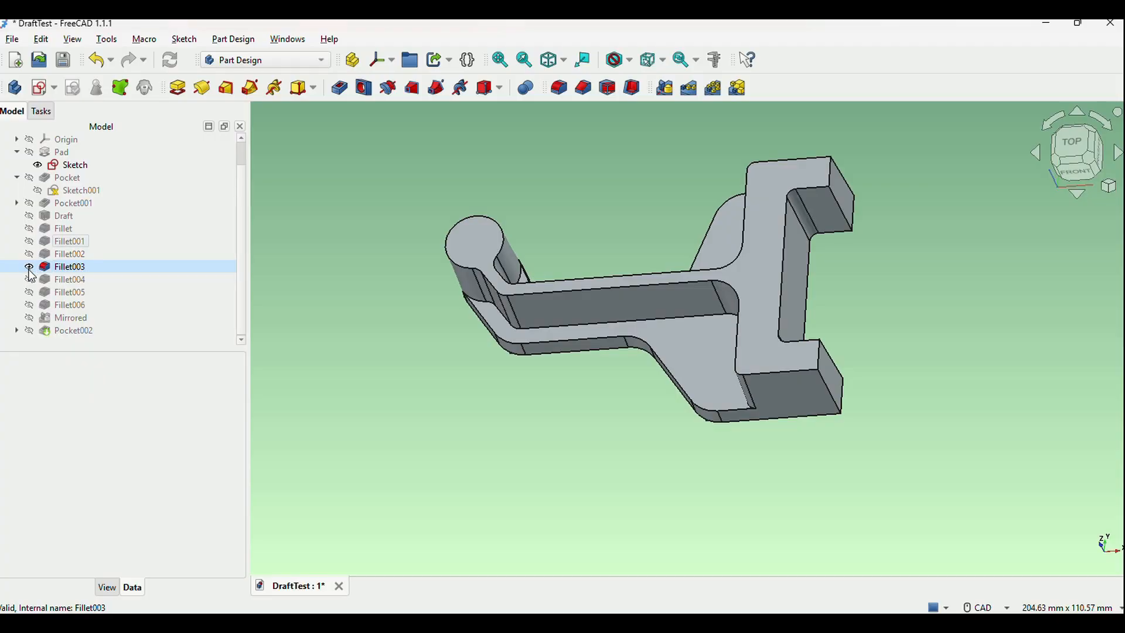
click(69, 267)
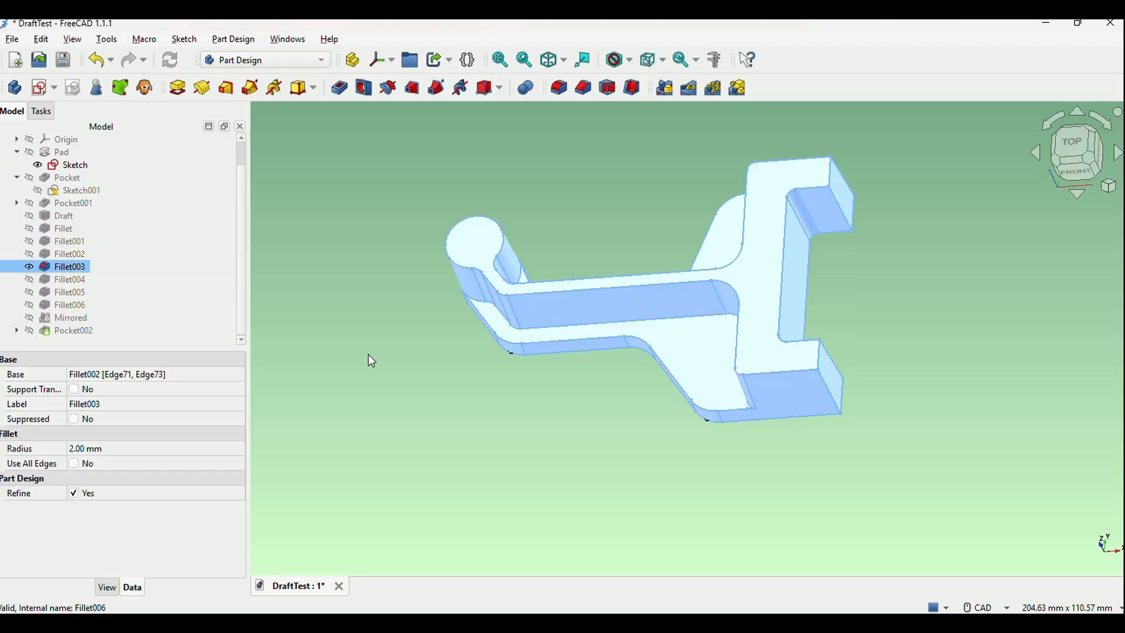
click(387, 364)
middle_drag(513, 409, 481, 409)
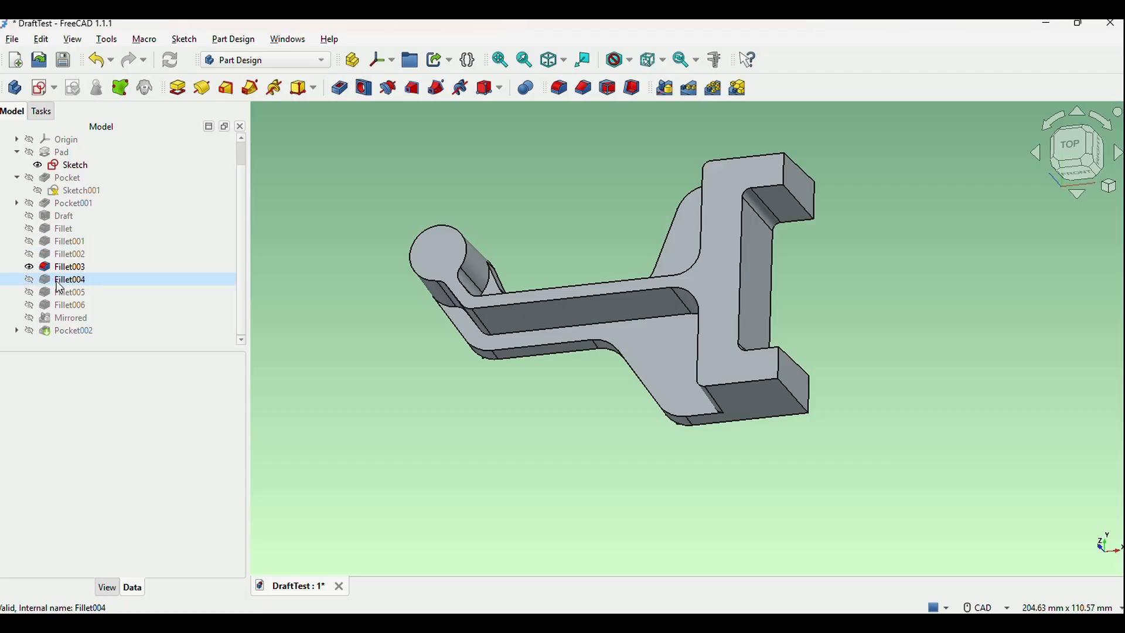
Show Fillet004 and examine the rounded edges around the recessed plate face beside the arm.
click(29, 280)
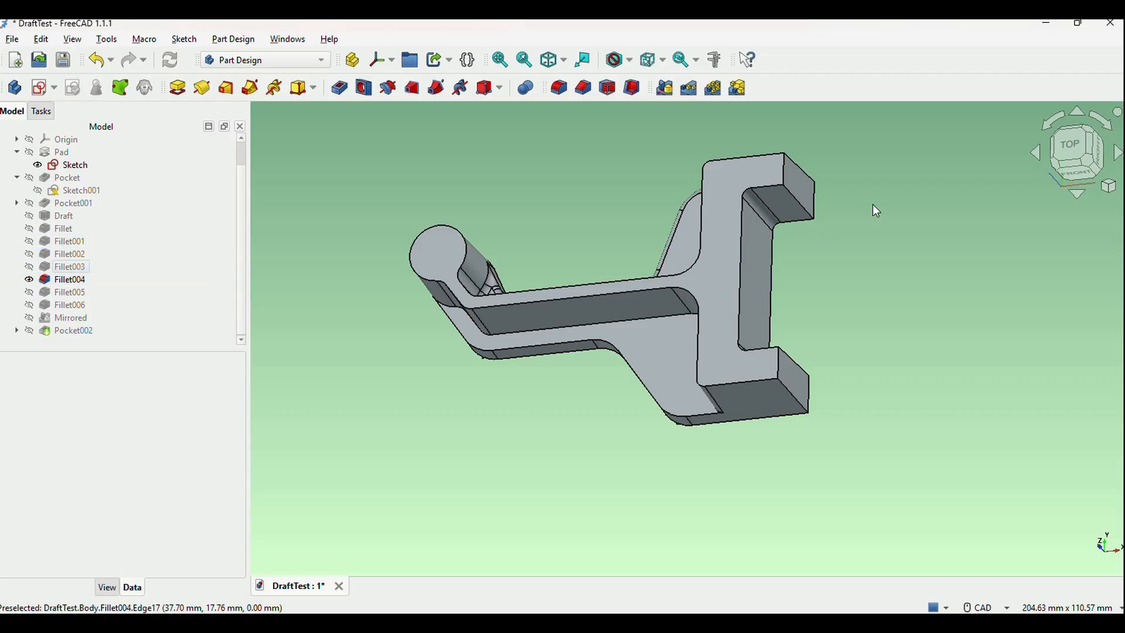
middle_drag(764, 196, 782, 260)
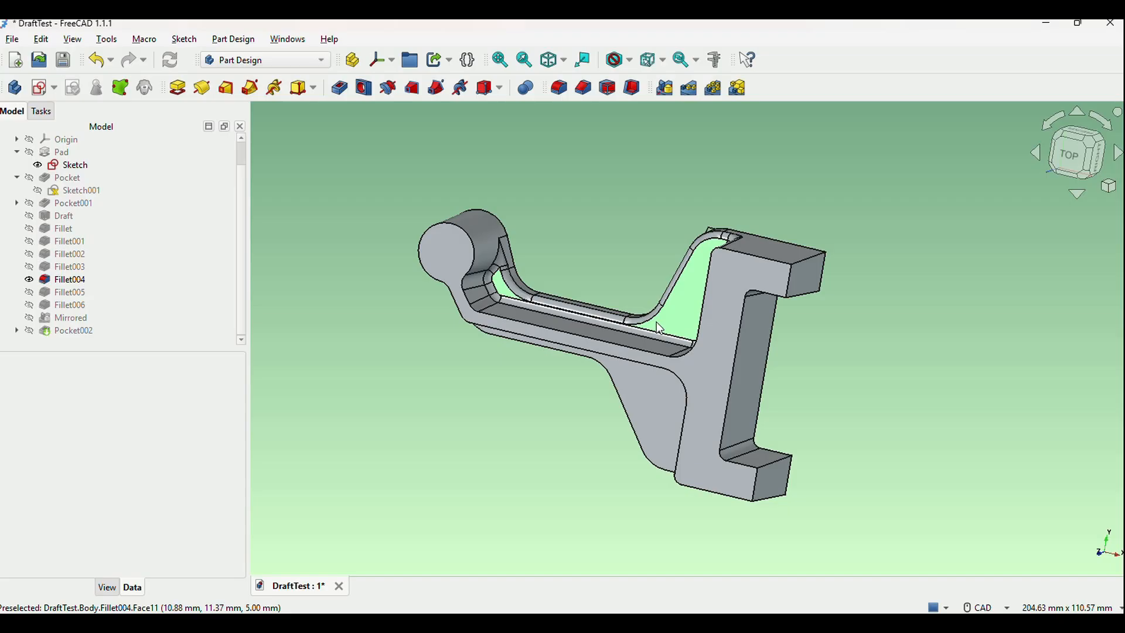
middle_drag(636, 299, 663, 282)
scroll(664, 282, up, 4)
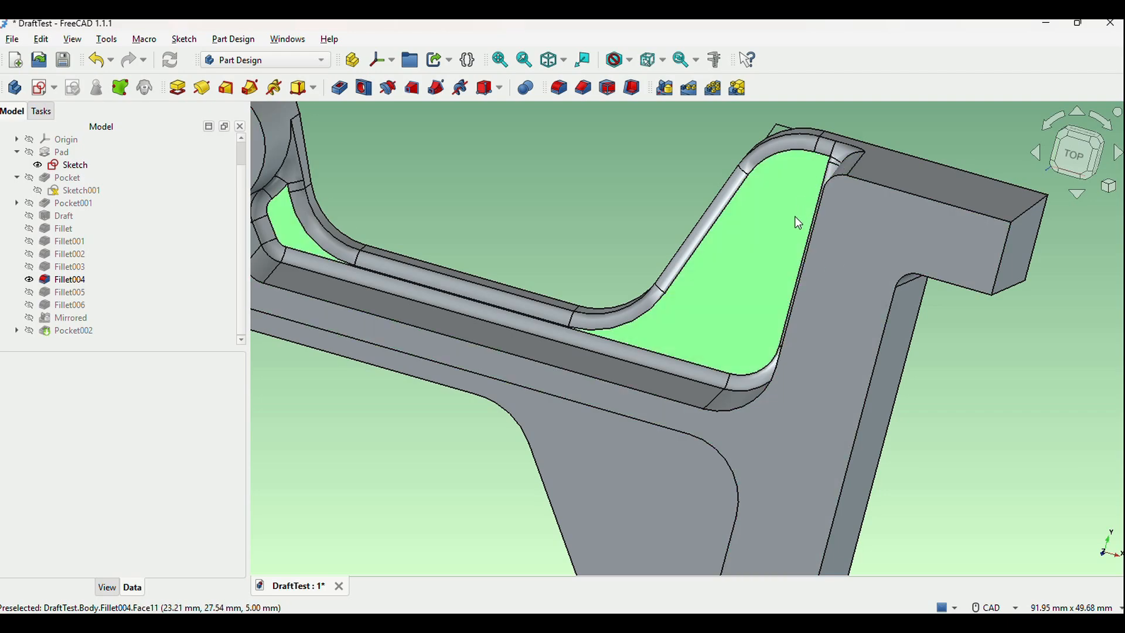
Compare the plate's sharp edges along one side of the arm and at the cylinder with the filleted edges on the other side.
middle_drag(648, 443, 580, 375)
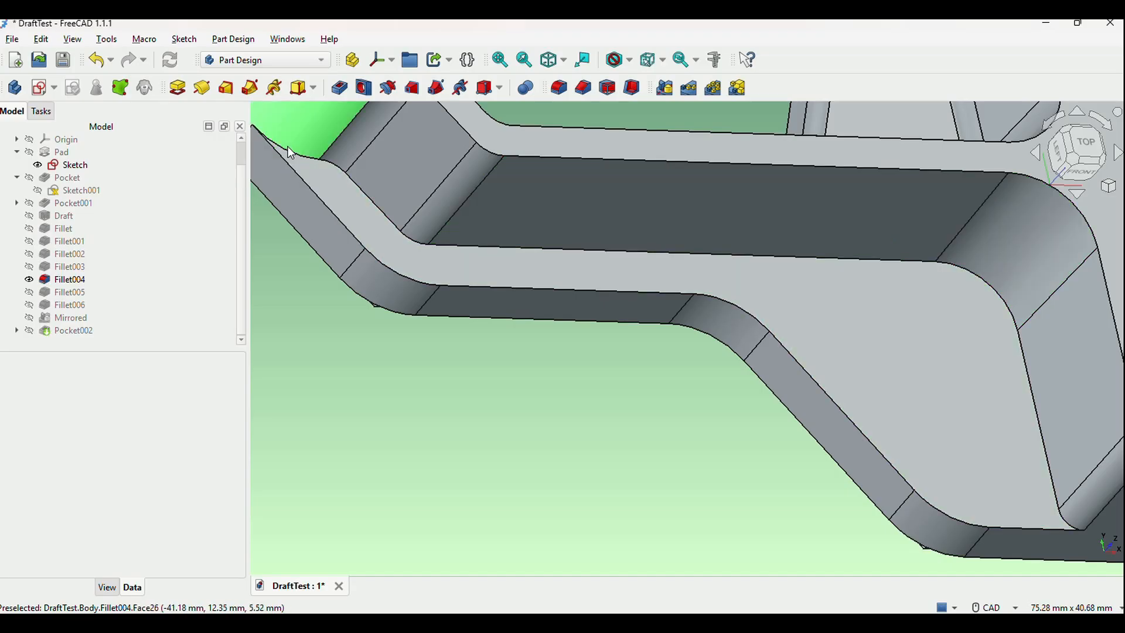
middle_drag(368, 243, 516, 335)
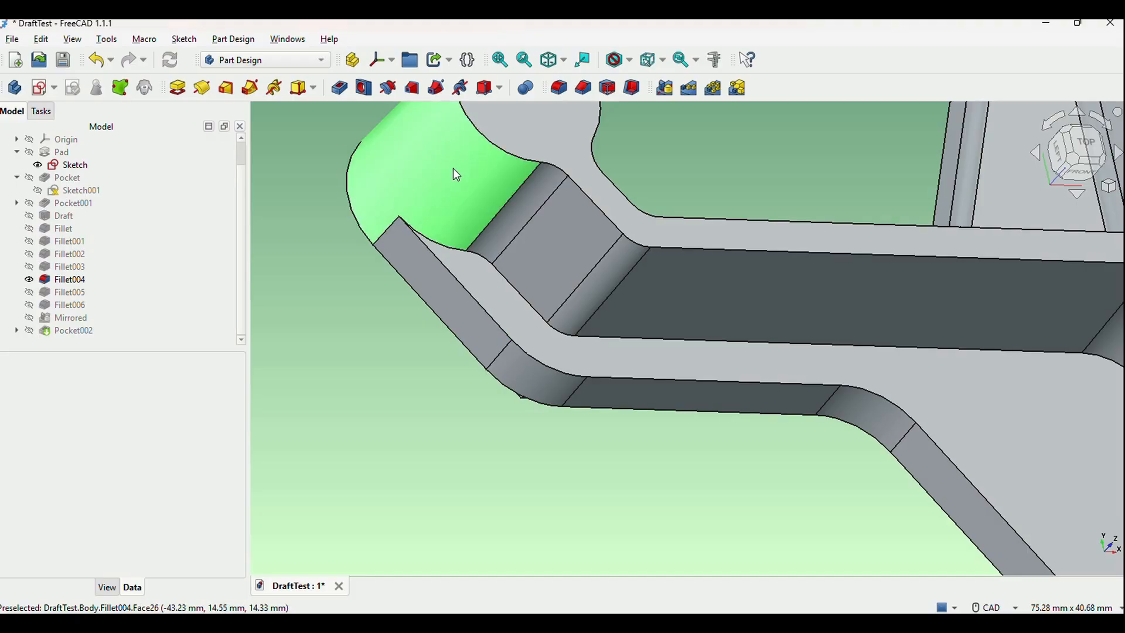
middle_drag(746, 484, 762, 445)
scroll(678, 437, up, 1)
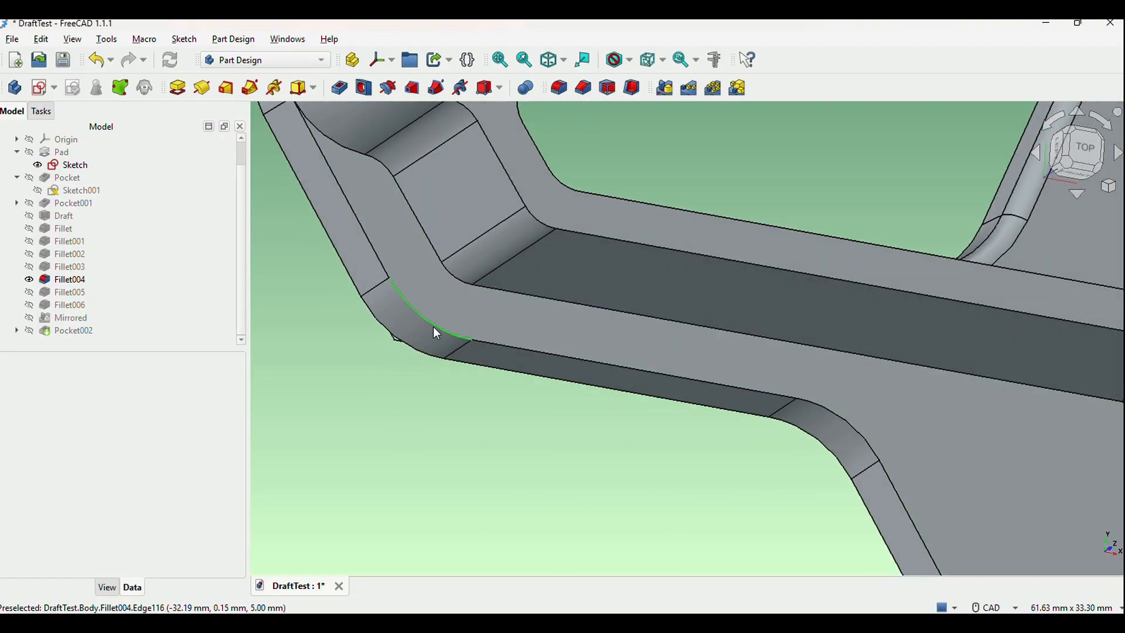
middle_drag(351, 258, 457, 381)
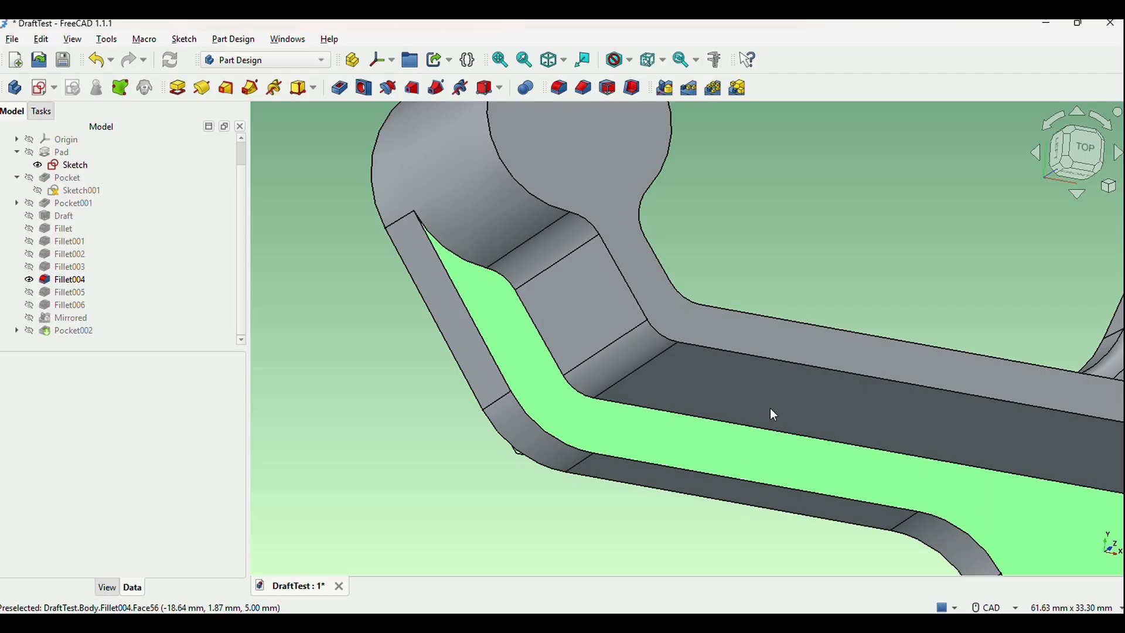
middle_drag(771, 410, 380, 404)
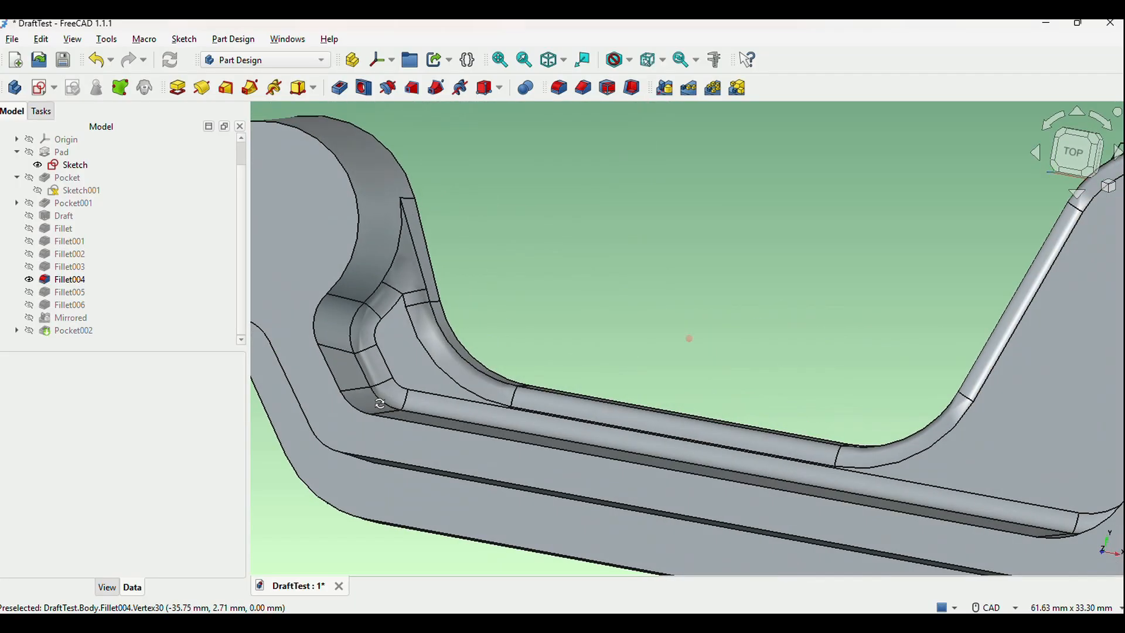
middle_drag(899, 585, 924, 467)
middle_drag(690, 553, 779, 341)
middle_drag(881, 422, 946, 442)
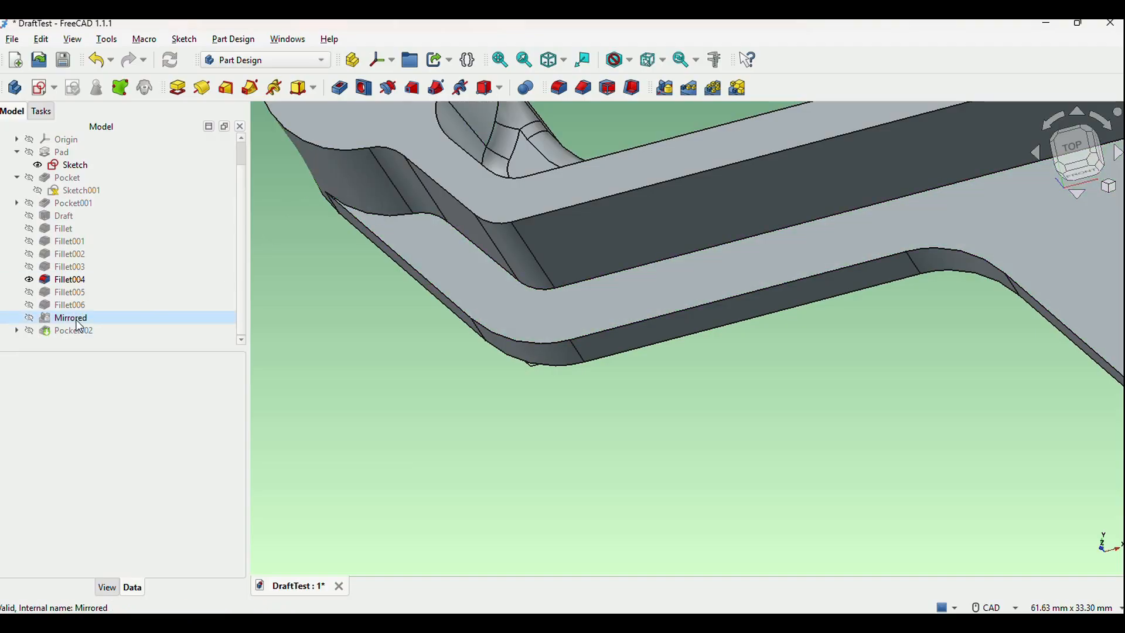
Show Fillet005 with its properties and Fillet006, and inspect the rounded edges along the arm and plate.
click(29, 292)
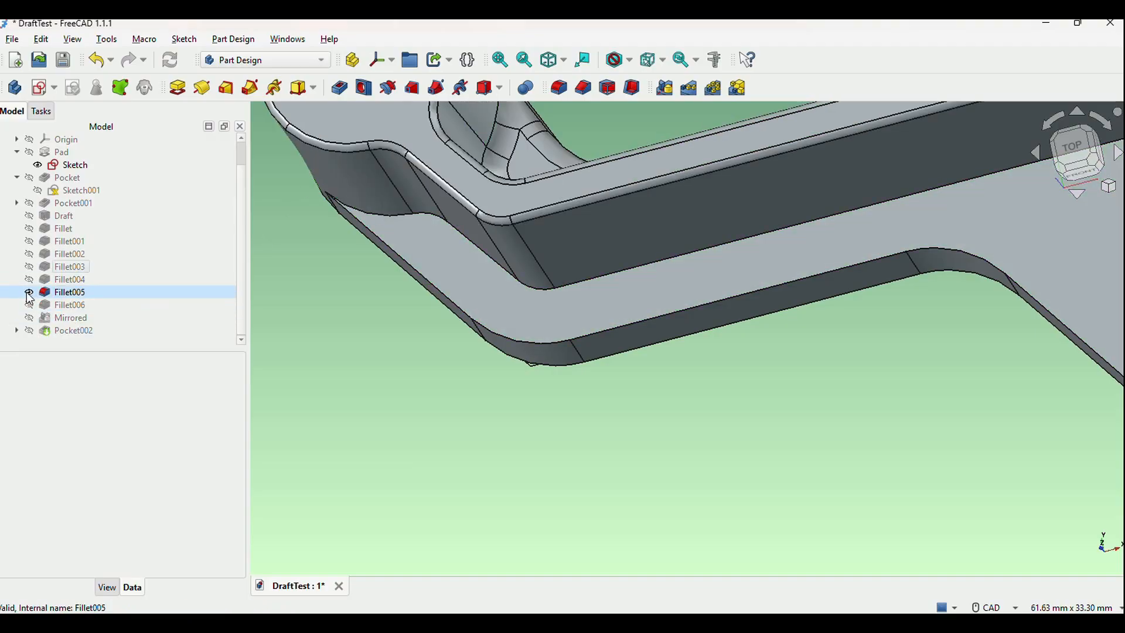
click(65, 294)
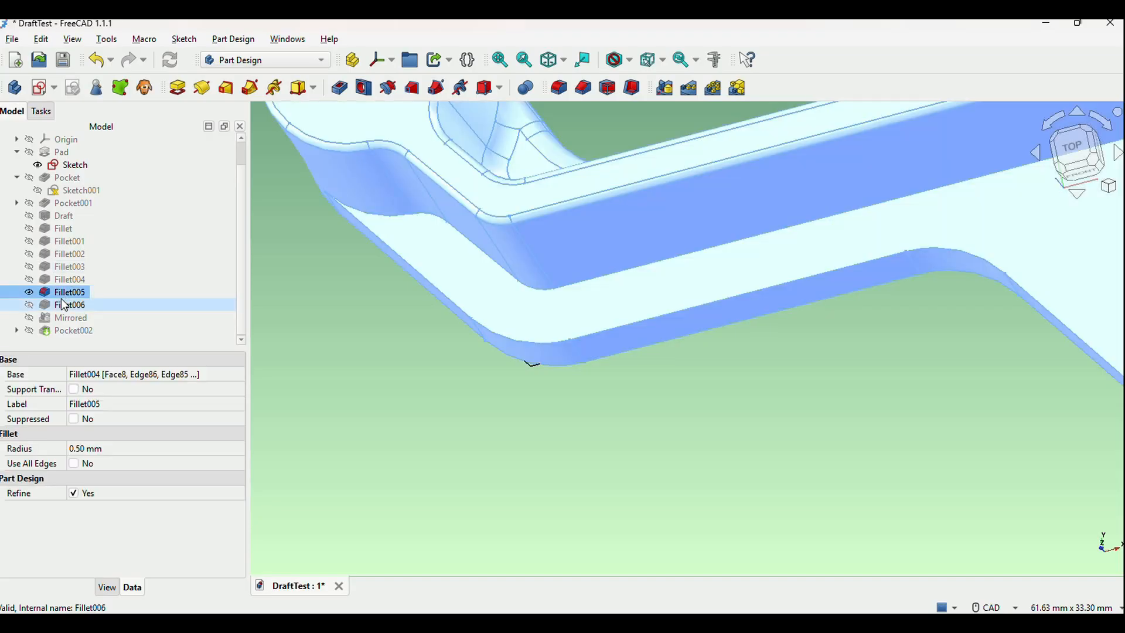
click(29, 305)
click(30, 304)
middle_drag(689, 472, 736, 461)
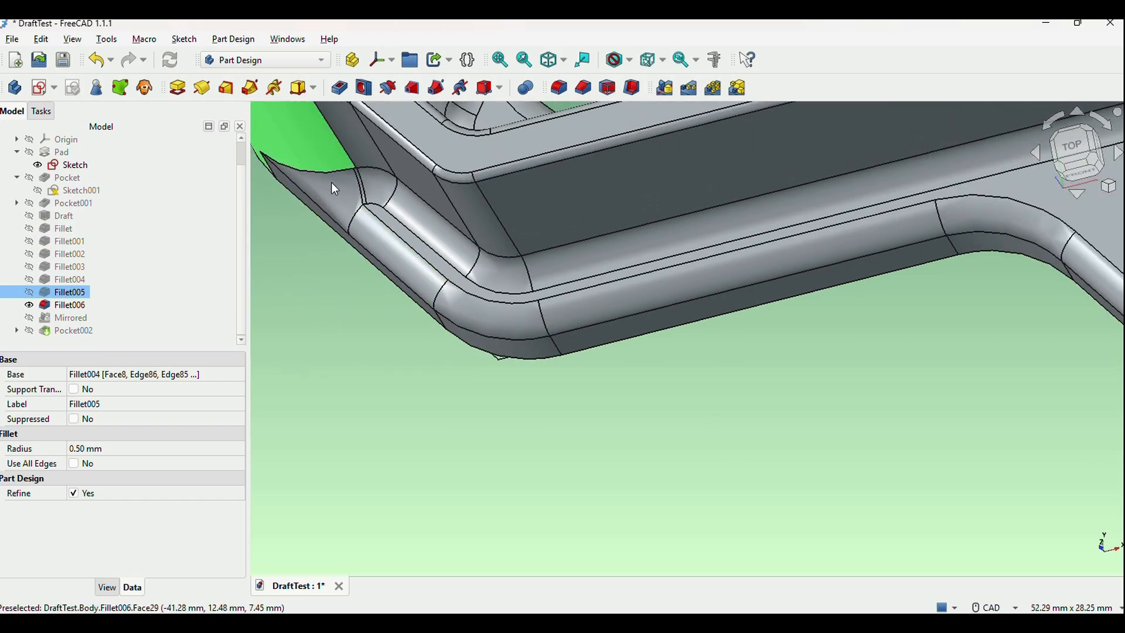
middle_drag(304, 188, 349, 314)
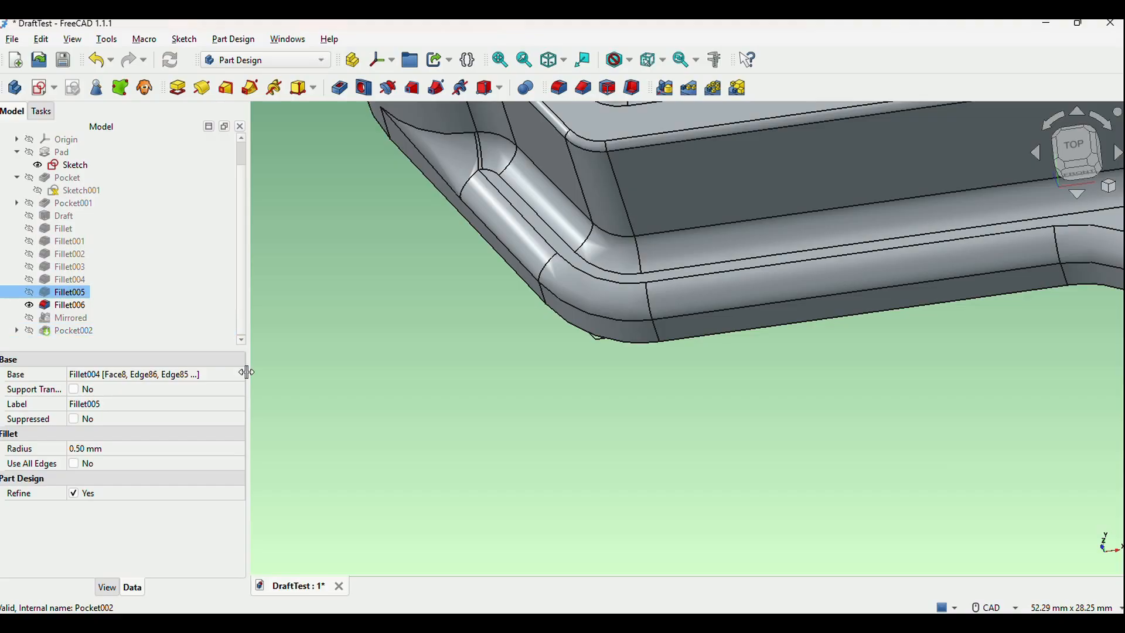
Show the Mirrored feature and examine the two joined halves and their side faces from several angles.
scroll(628, 421, down, 5)
middle_drag(798, 463, 592, 416)
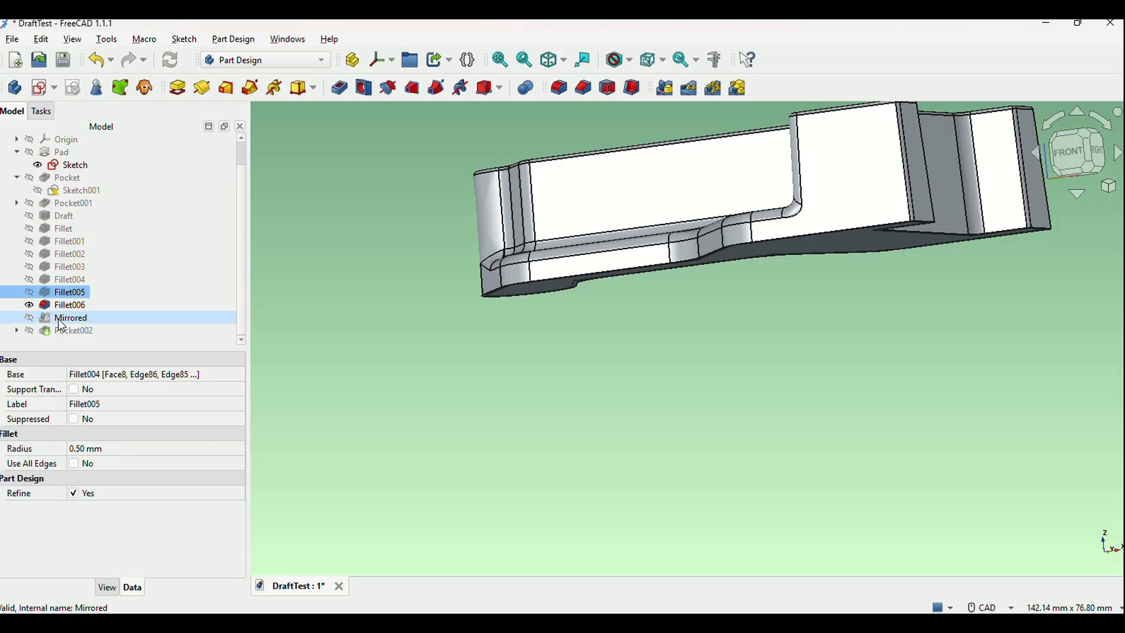
click(29, 318)
middle_drag(530, 363, 420, 357)
middle_drag(734, 369, 806, 419)
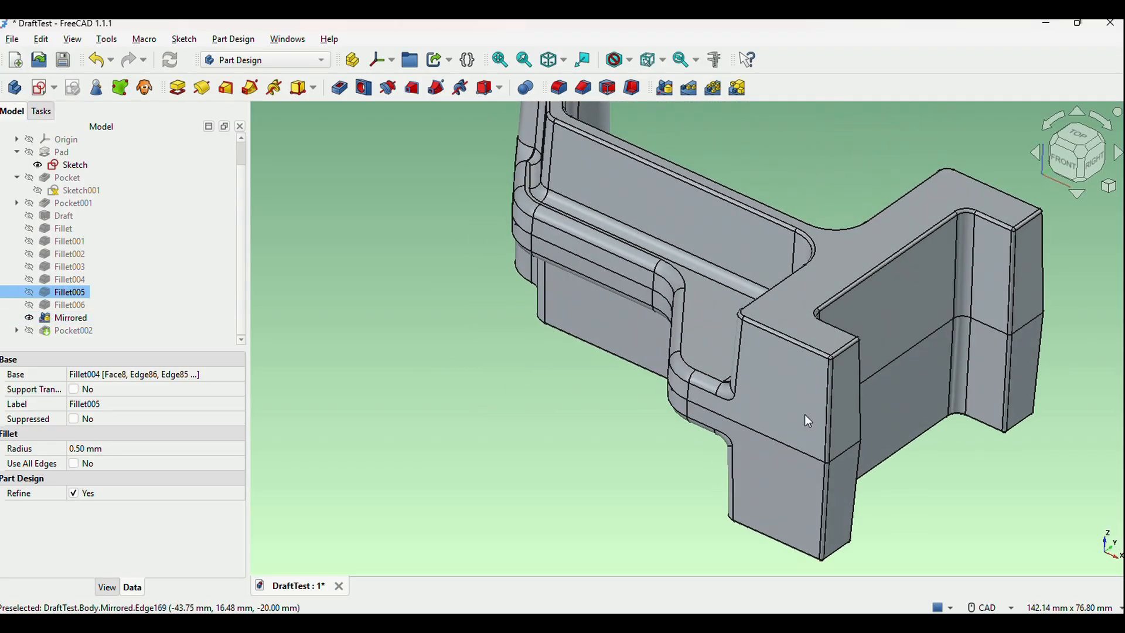
middle_drag(492, 335, 586, 404)
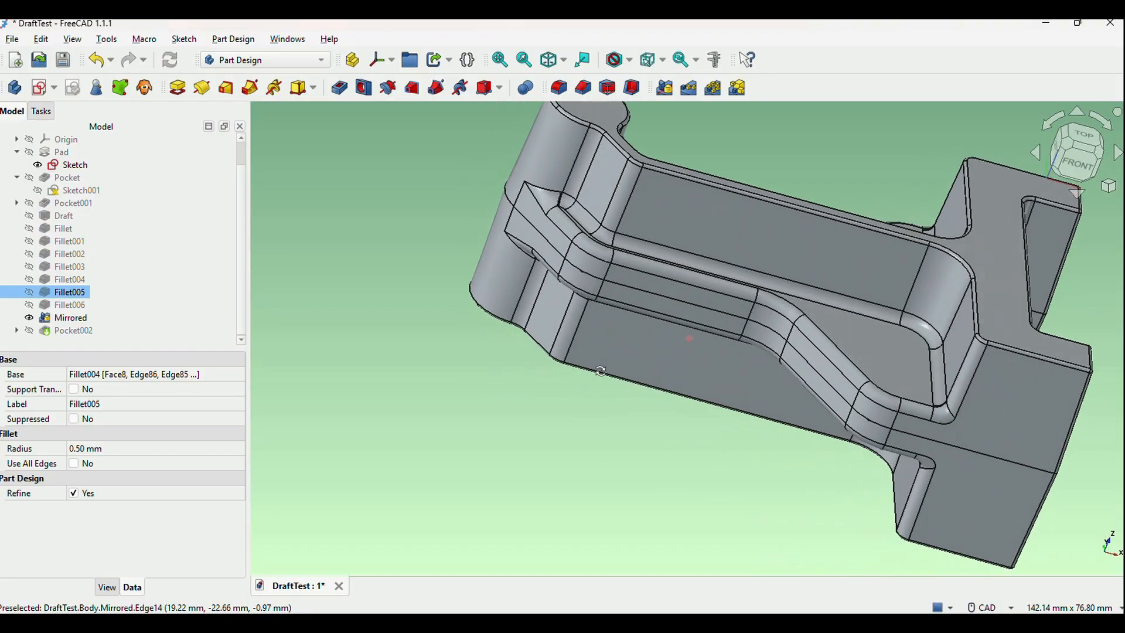
middle_drag(827, 457, 871, 415)
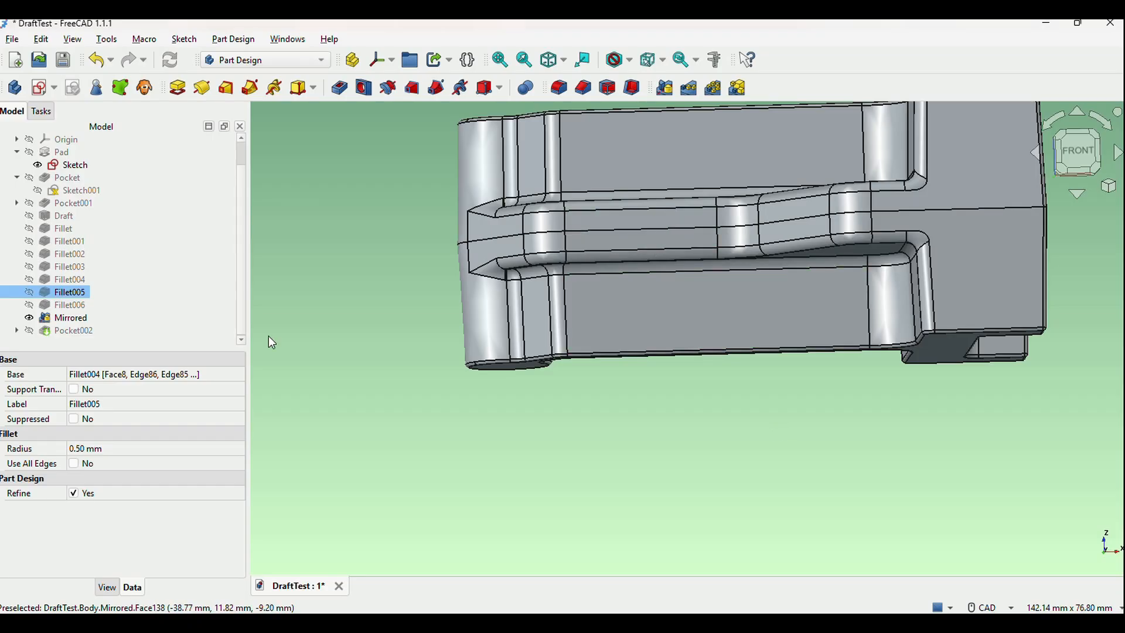
middle_drag(753, 411, 674, 518)
scroll(655, 502, up, 1)
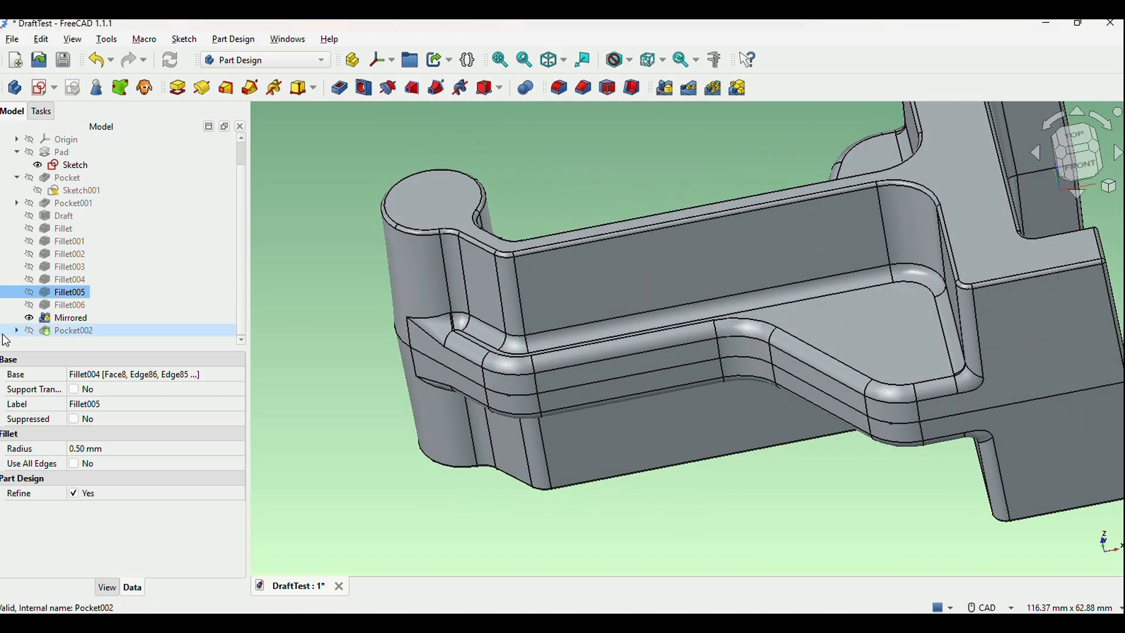
Show Pocket002 and inspect the holes in the cylinder and crossbar from below, along with the finished part's outer surfaces.
click(29, 331)
middle_drag(817, 573, 701, 410)
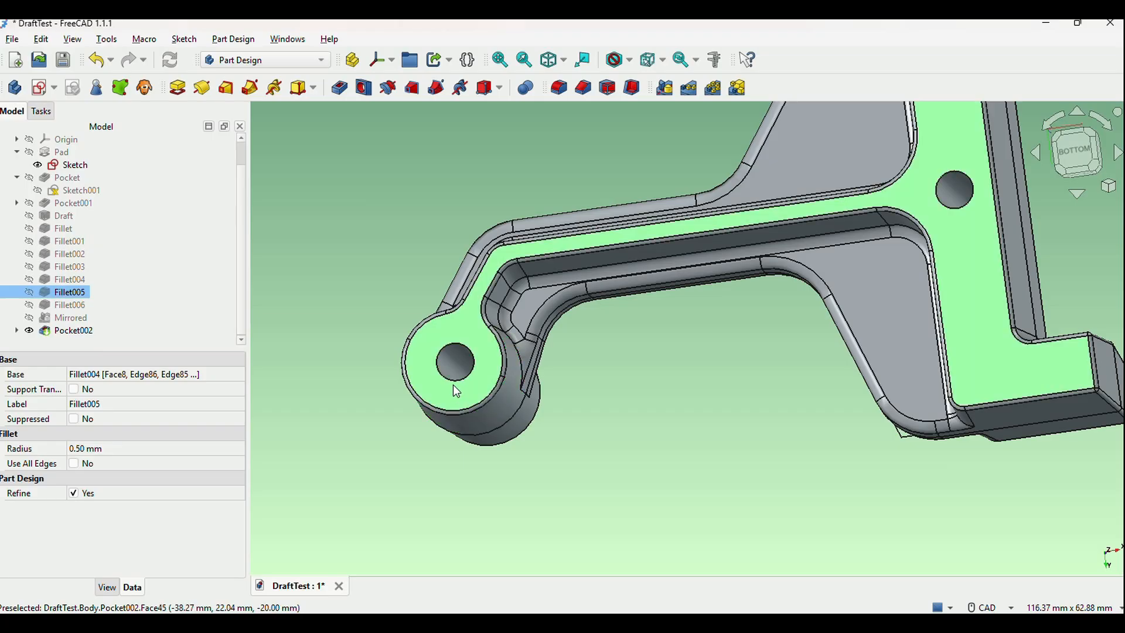
middle_drag(767, 383, 735, 481)
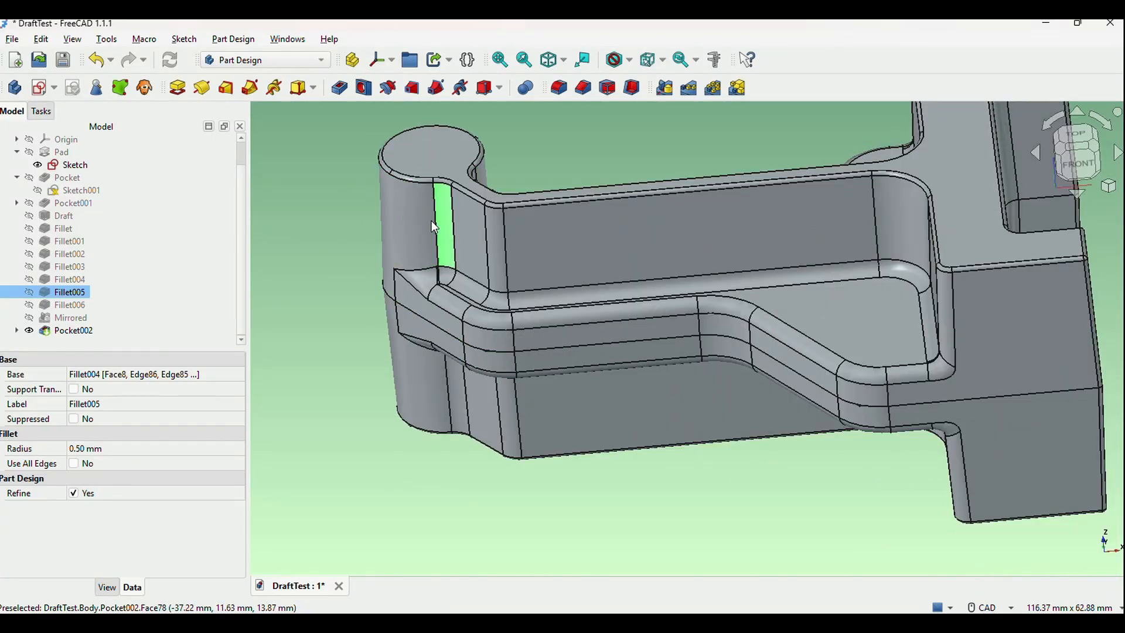
middle_drag(689, 338, 736, 389)
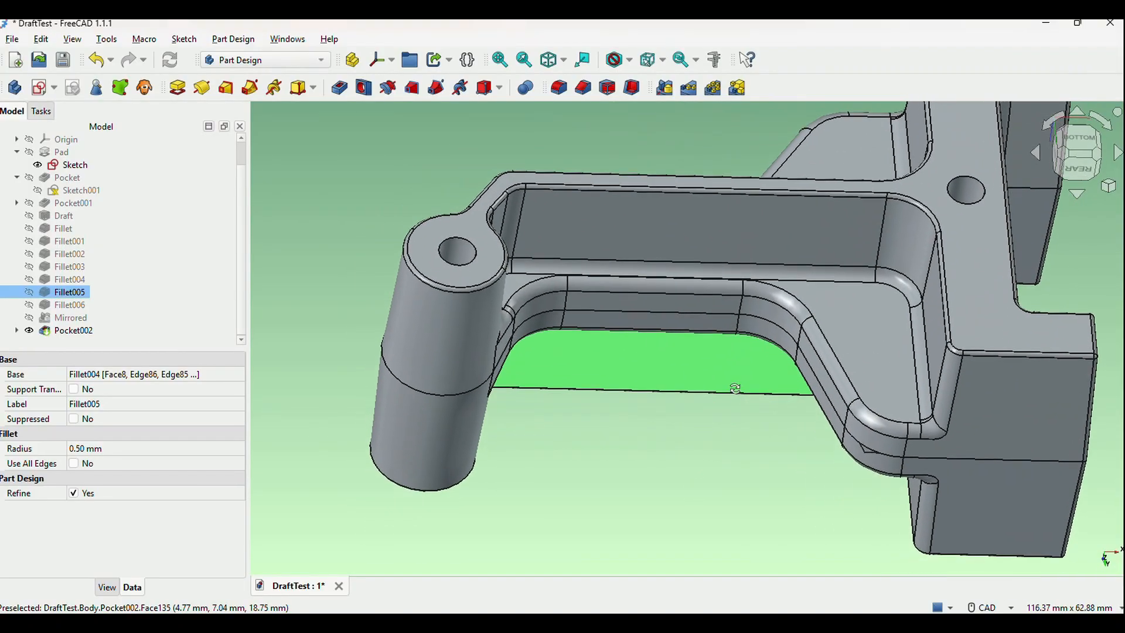
scroll(735, 389, down, 5)
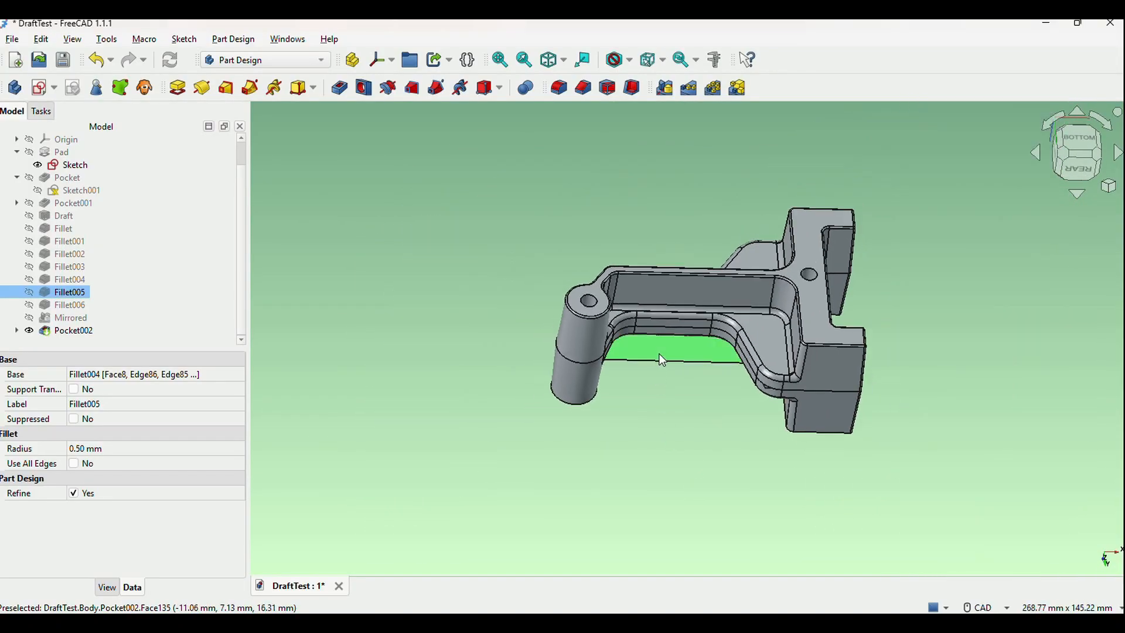
Minimize the CAD window and open the FlashPrint 5 slicer from the desktop.
click(1045, 25)
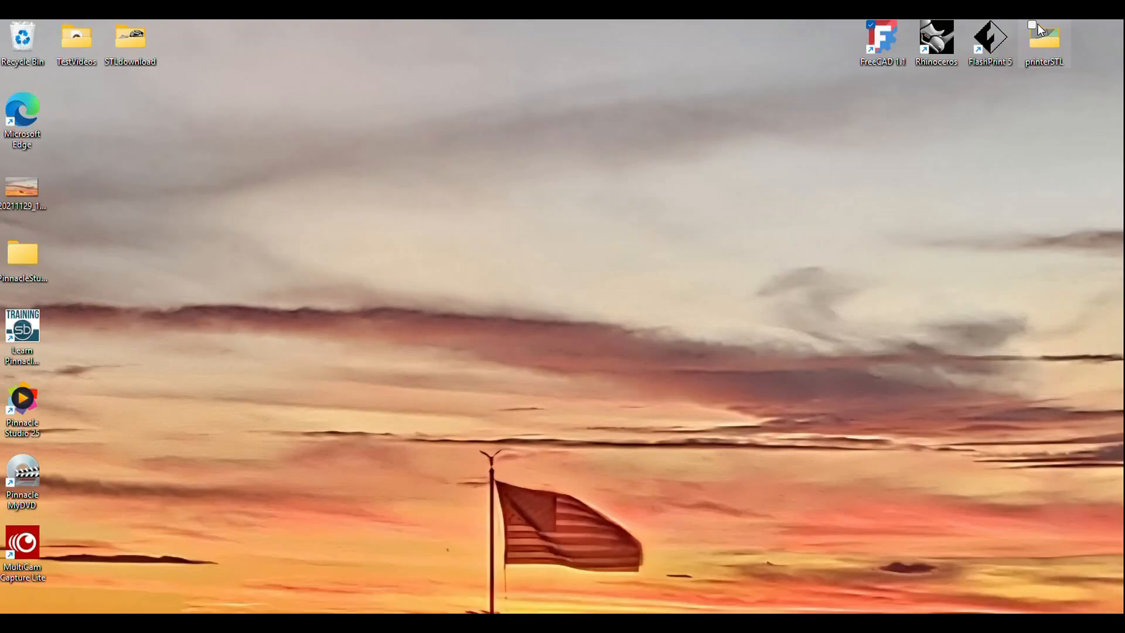
right_click(999, 37)
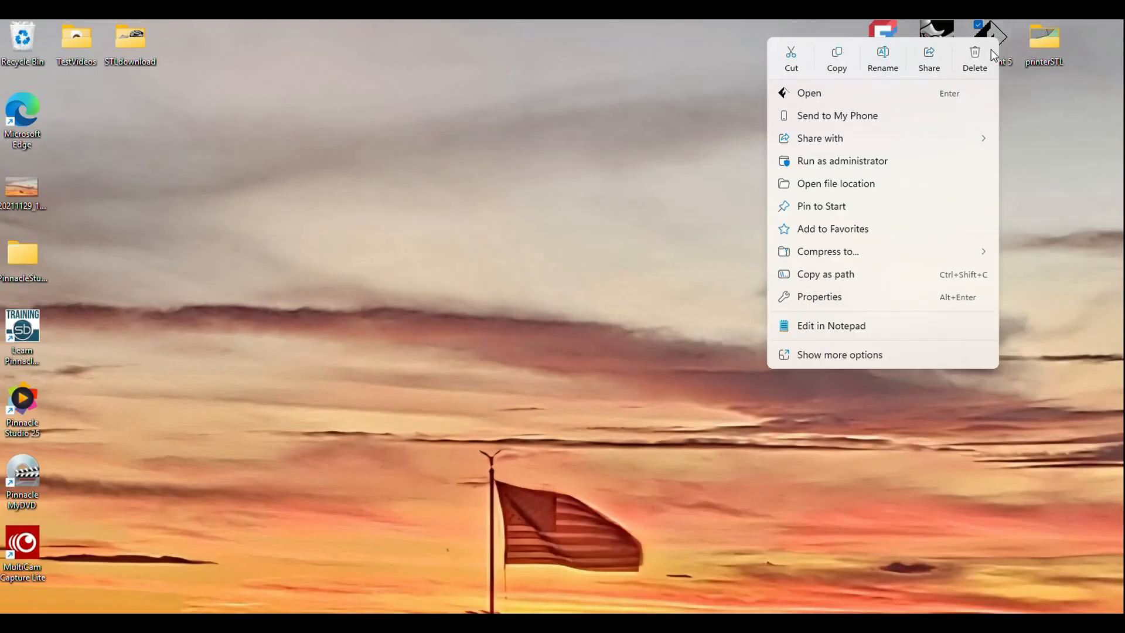
click(807, 94)
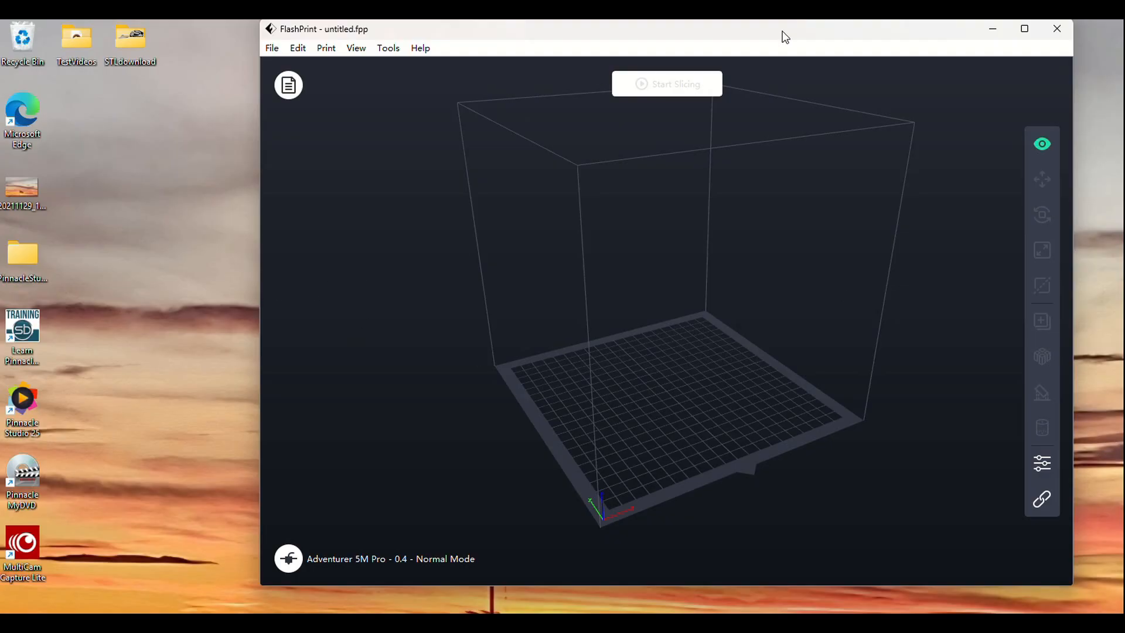
Maximize the slicer window and load the DraftTest-Body STL from the DraftedPatterns folder inside printerSTL on the desktop.
drag(781, 37, 748, 39)
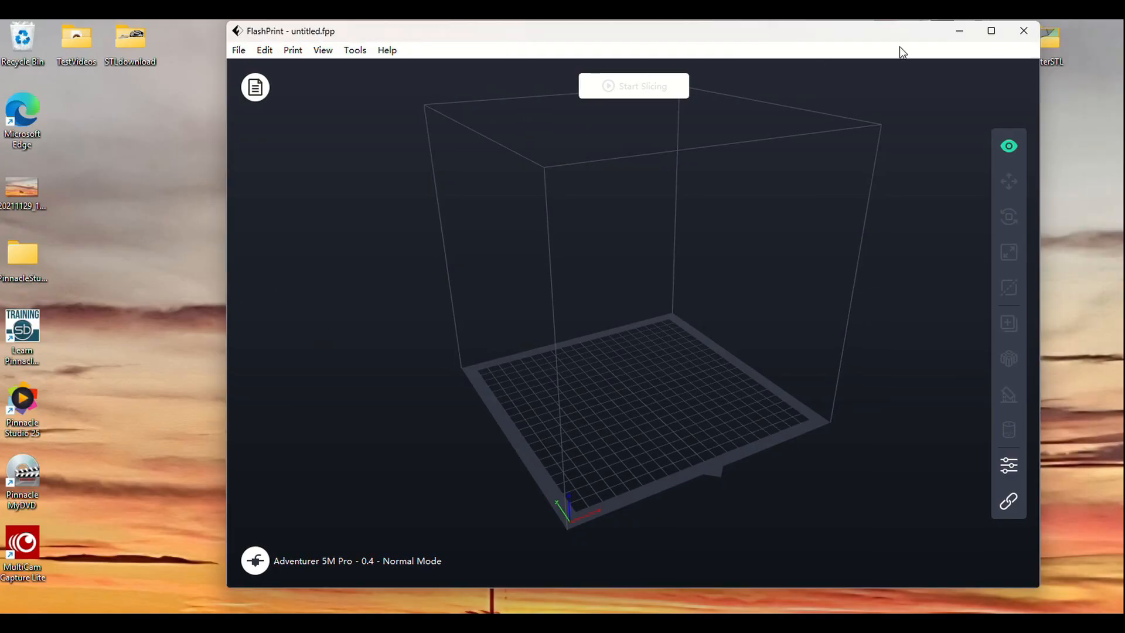
click(993, 32)
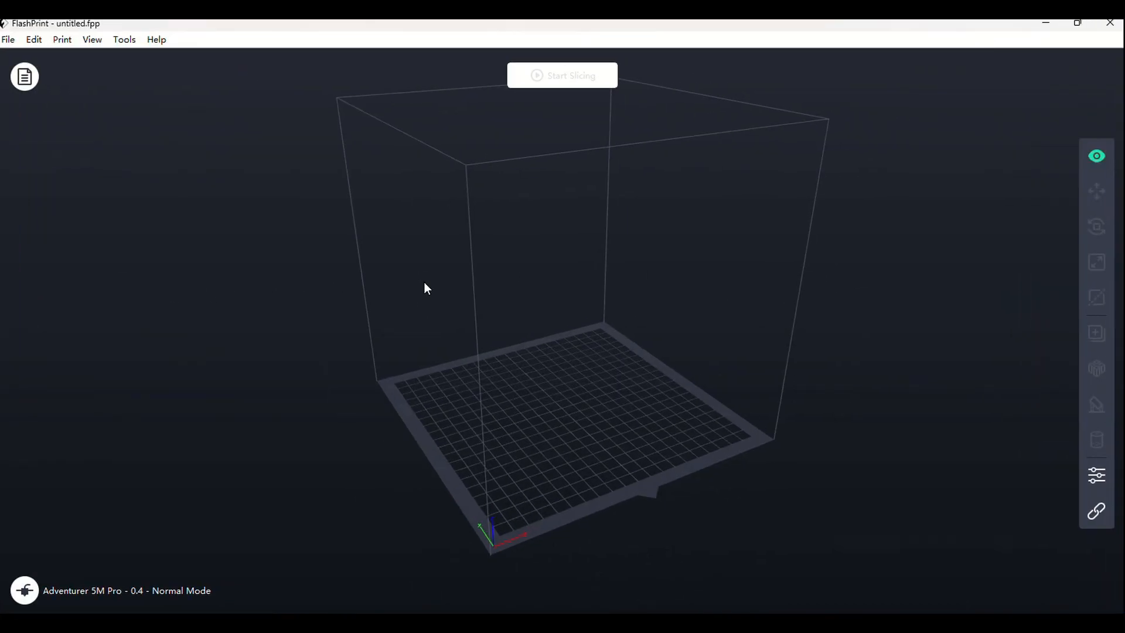
click(7, 41)
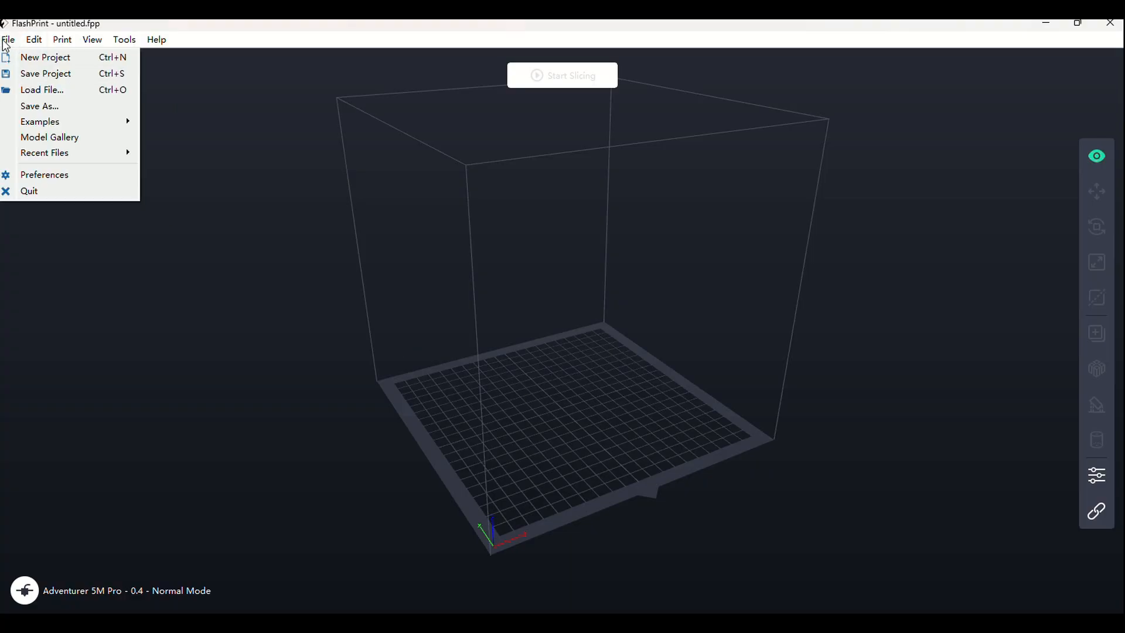
click(33, 89)
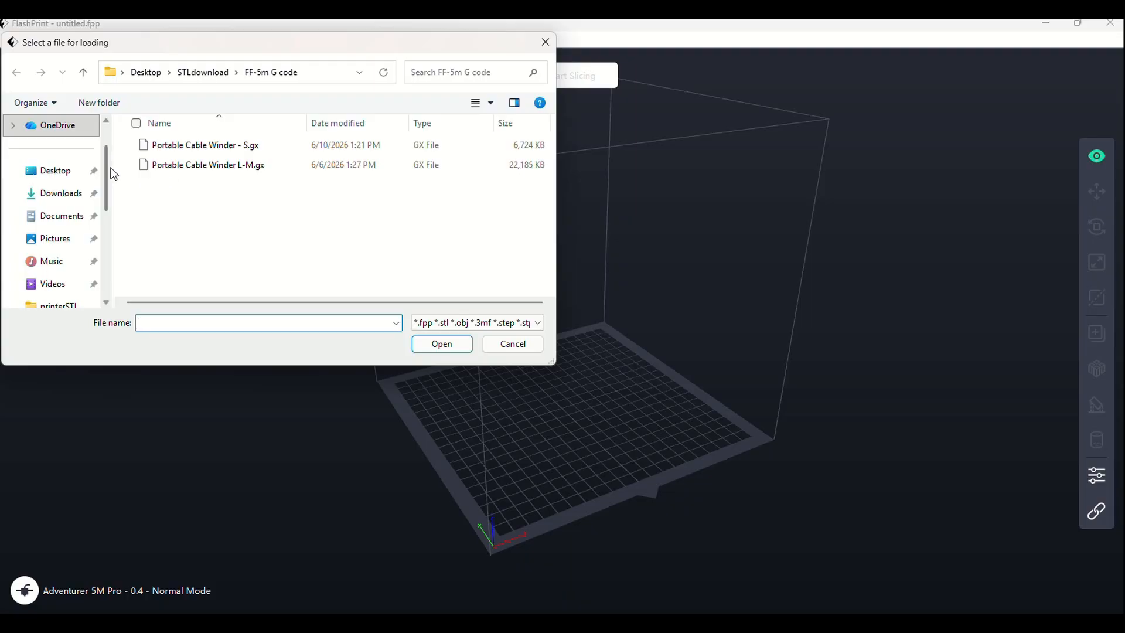
click(209, 73)
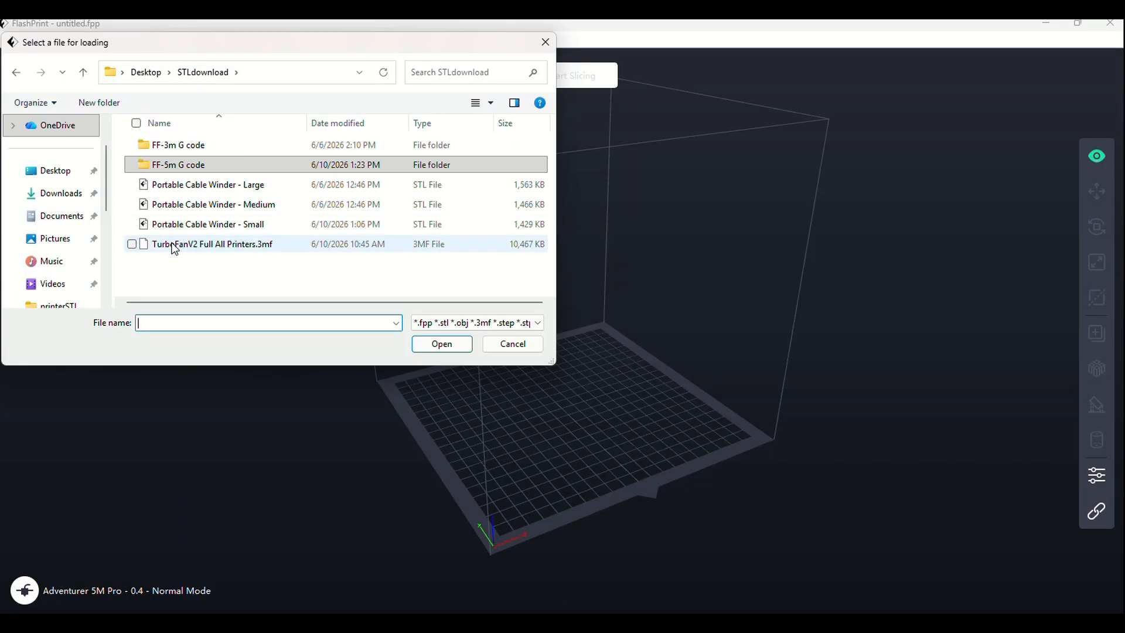
click(54, 171)
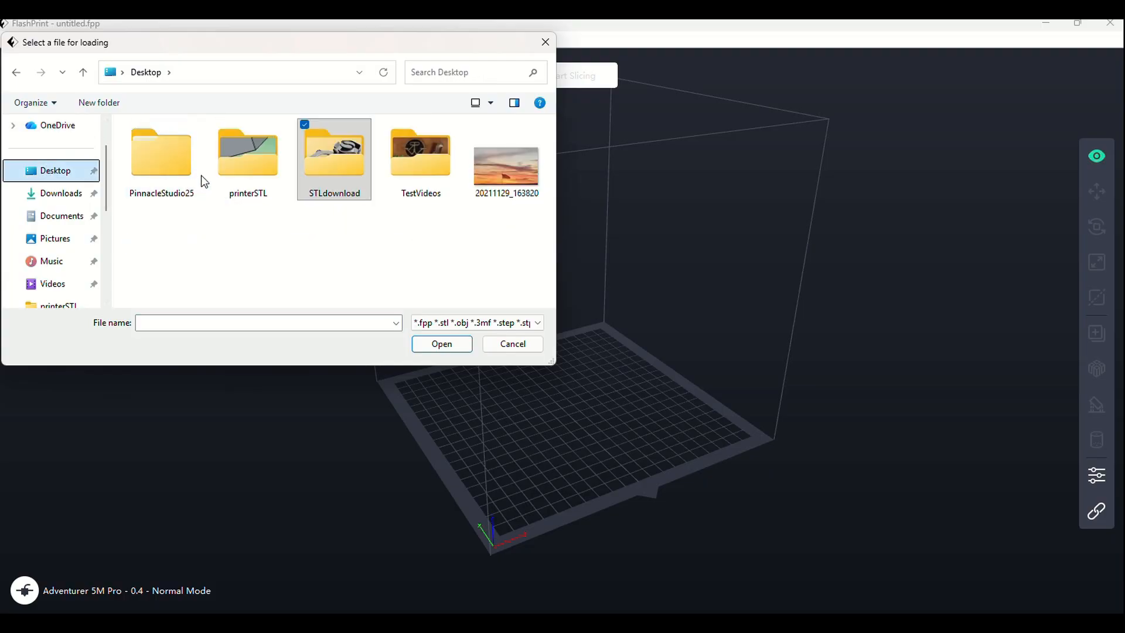
double_click(247, 168)
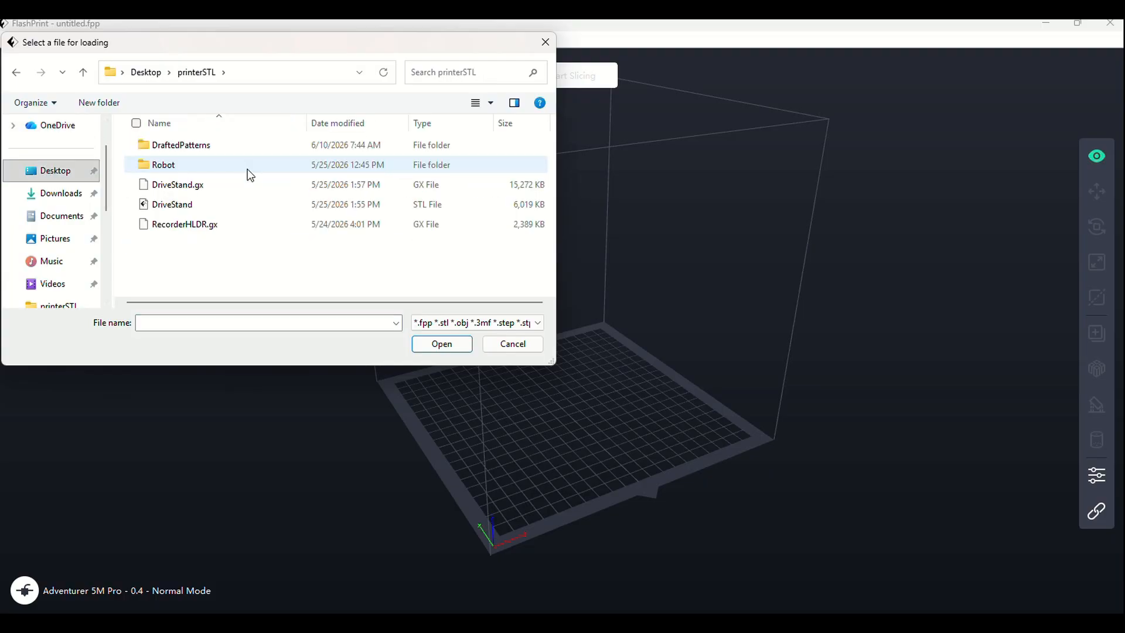
double_click(175, 146)
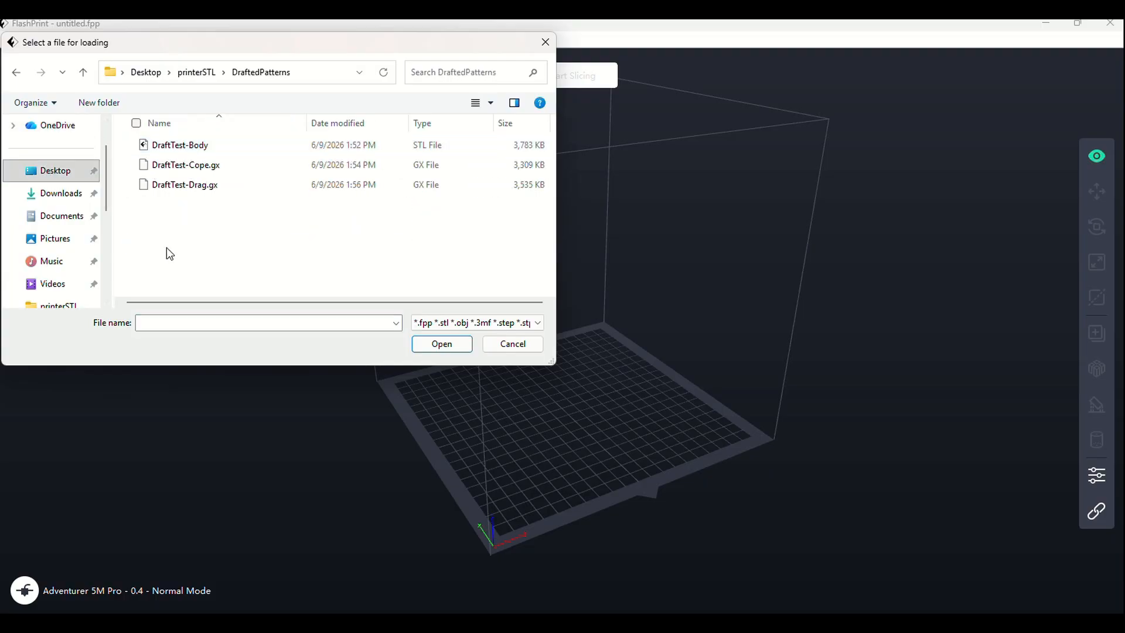
click(182, 146)
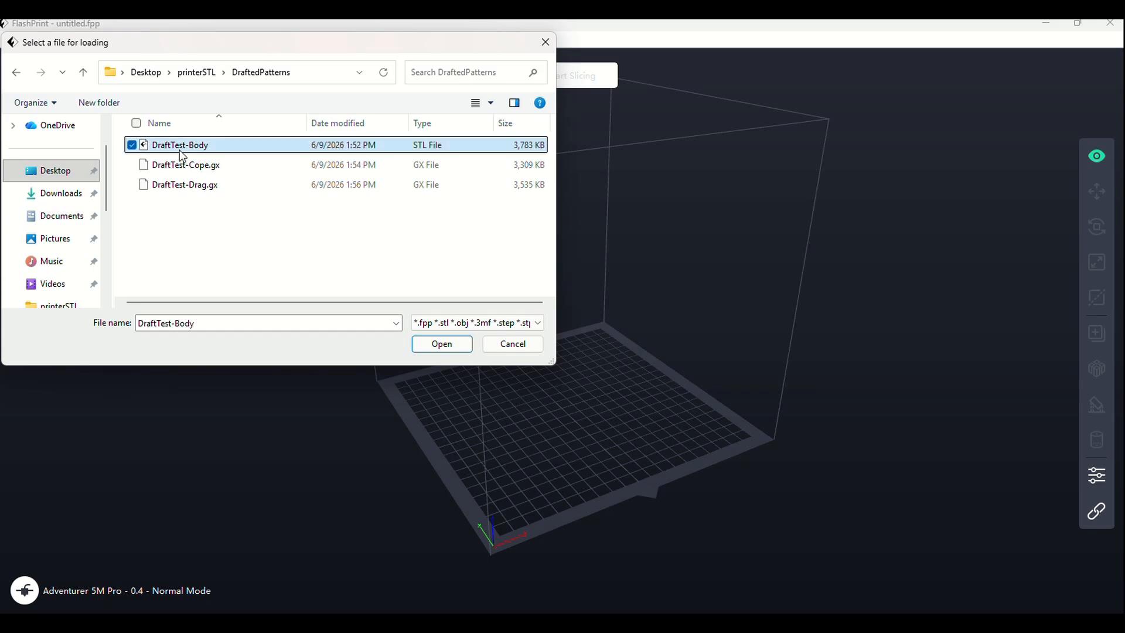
click(442, 344)
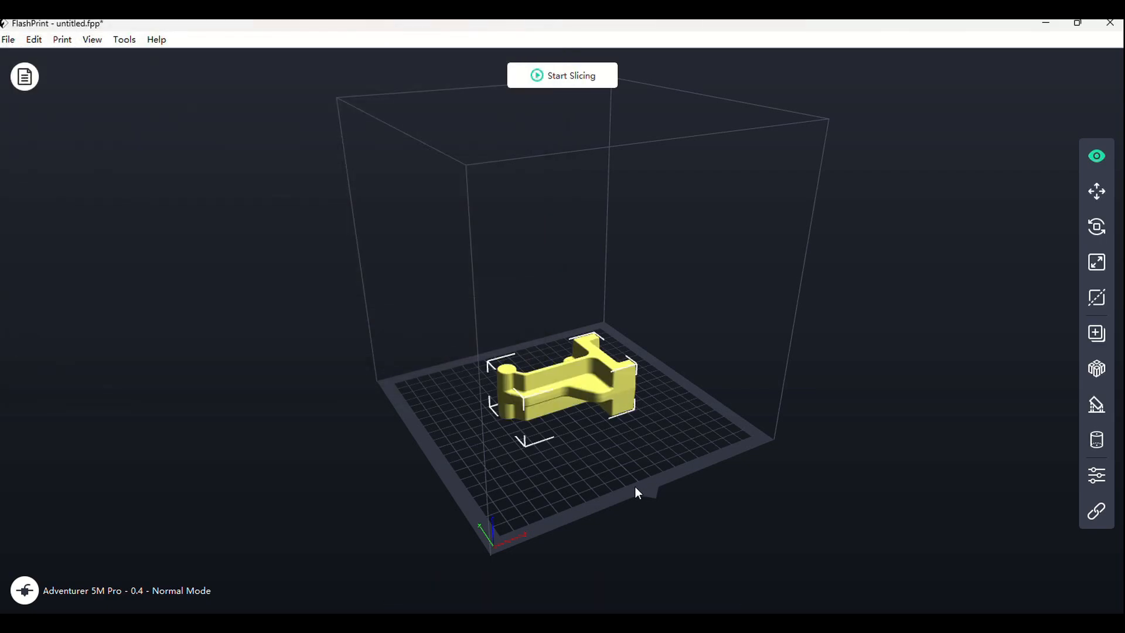
Center the DraftTest-Body model on the build platform.
right_drag(646, 499, 615, 498)
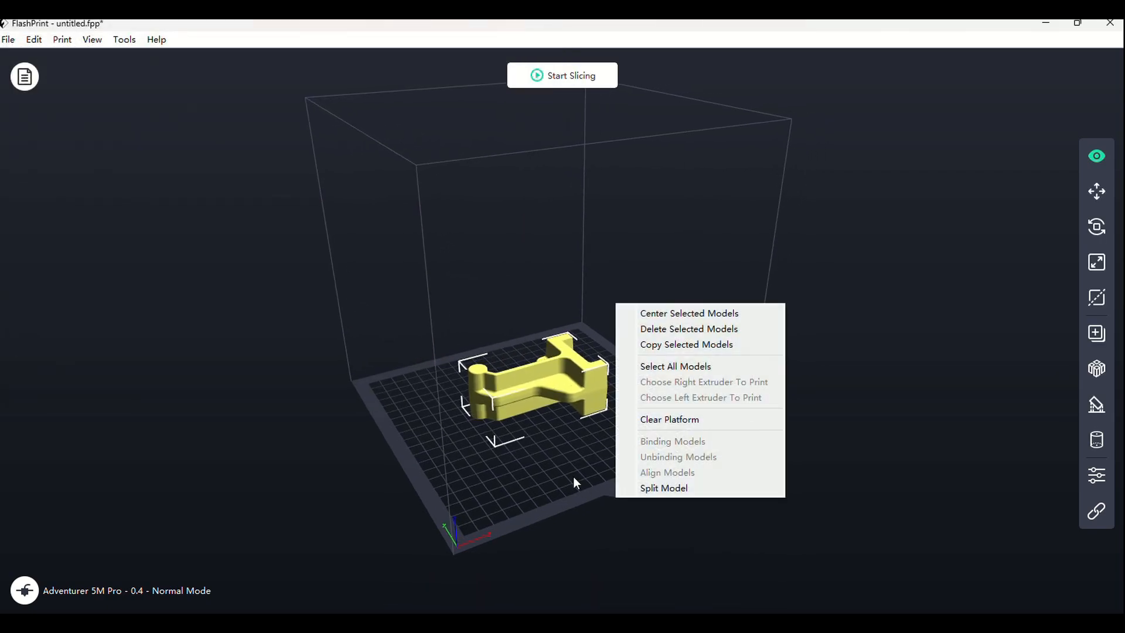
click(942, 282)
drag(729, 438, 648, 355)
right_drag(648, 350, 679, 354)
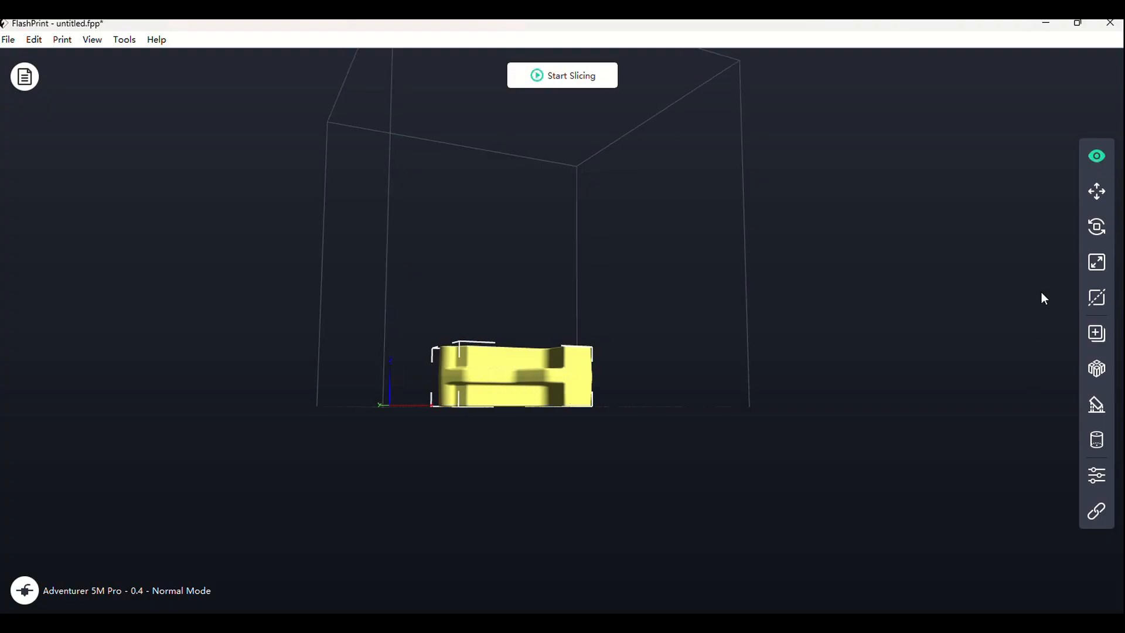
click(1098, 193)
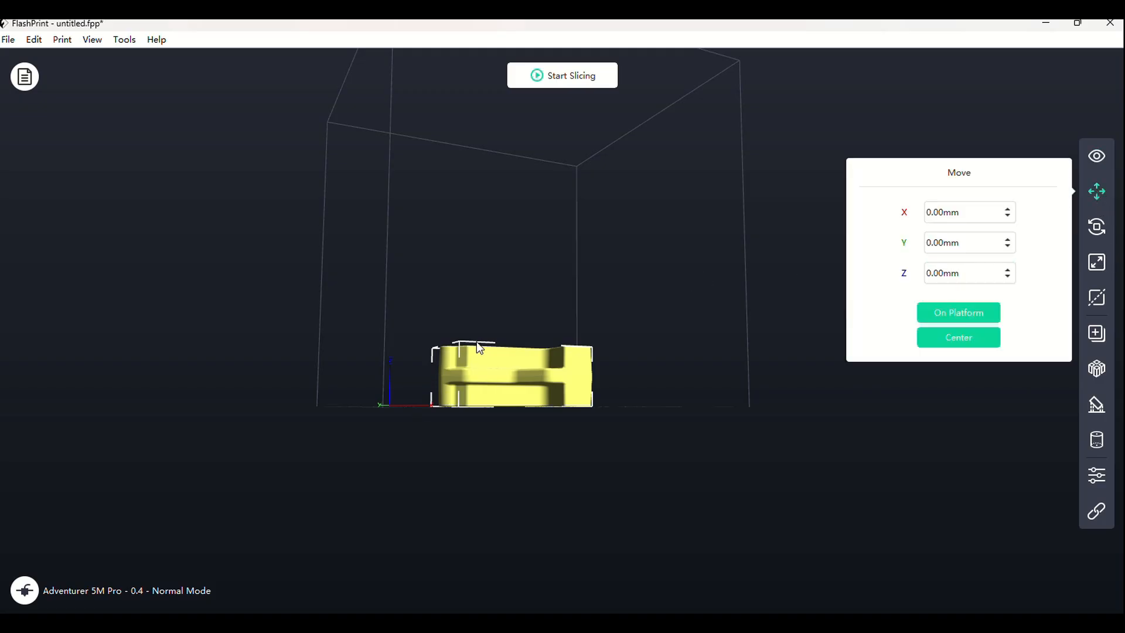
click(962, 339)
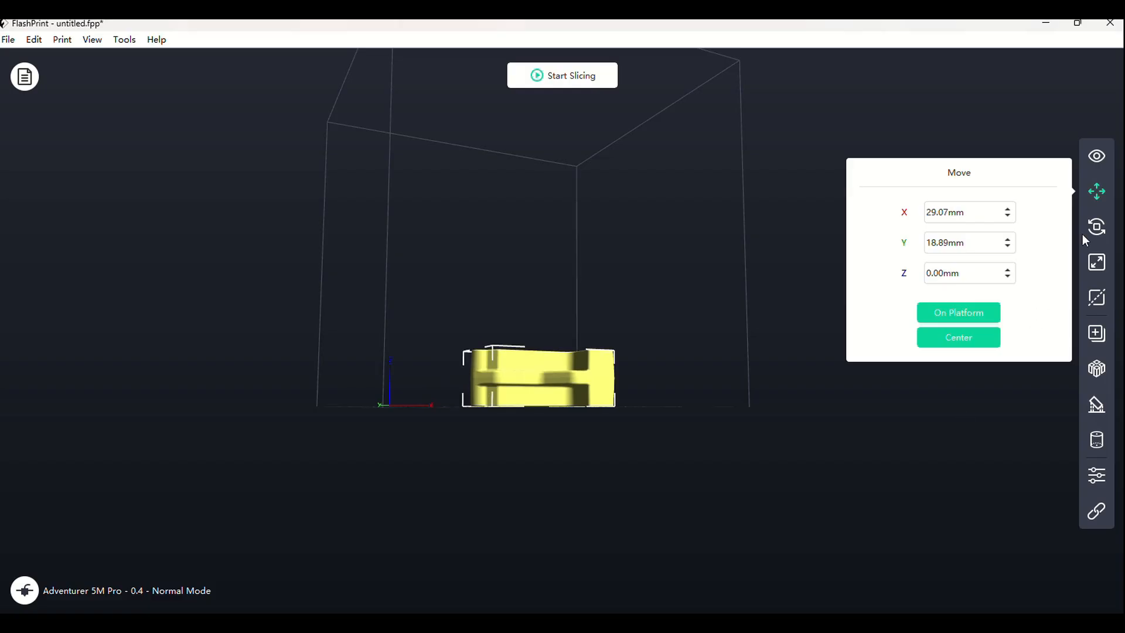
Check the model's dimensions in the scale settings and set its Z position to -20 mm to sink the lower half below the platform.
click(1100, 263)
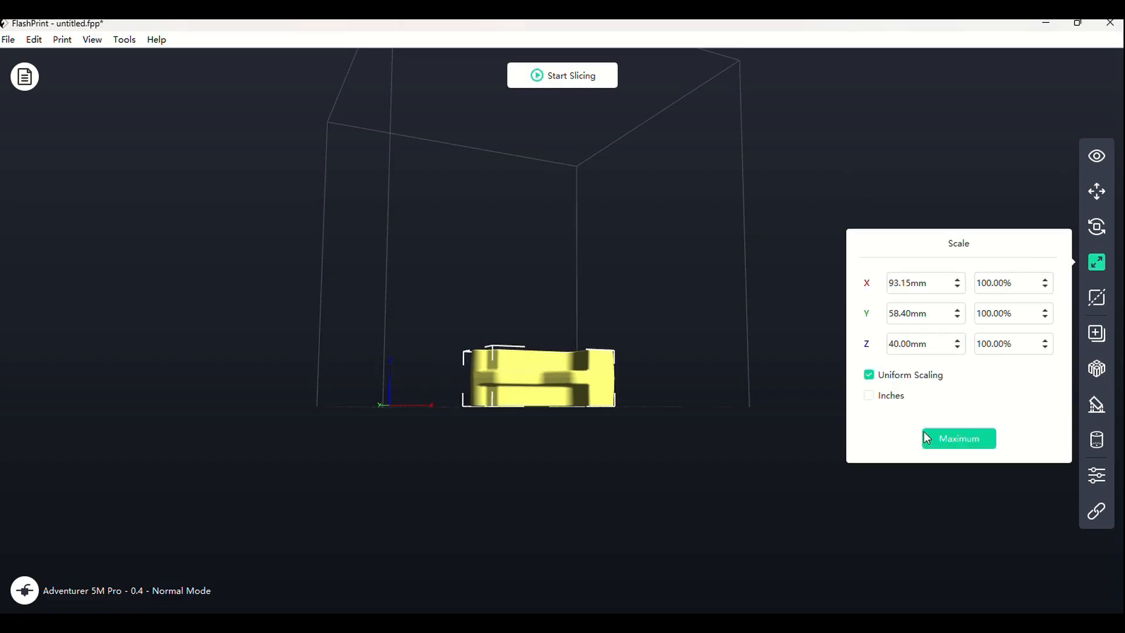
click(1096, 193)
click(970, 274)
drag(970, 274, 920, 276)
text(-20mm)
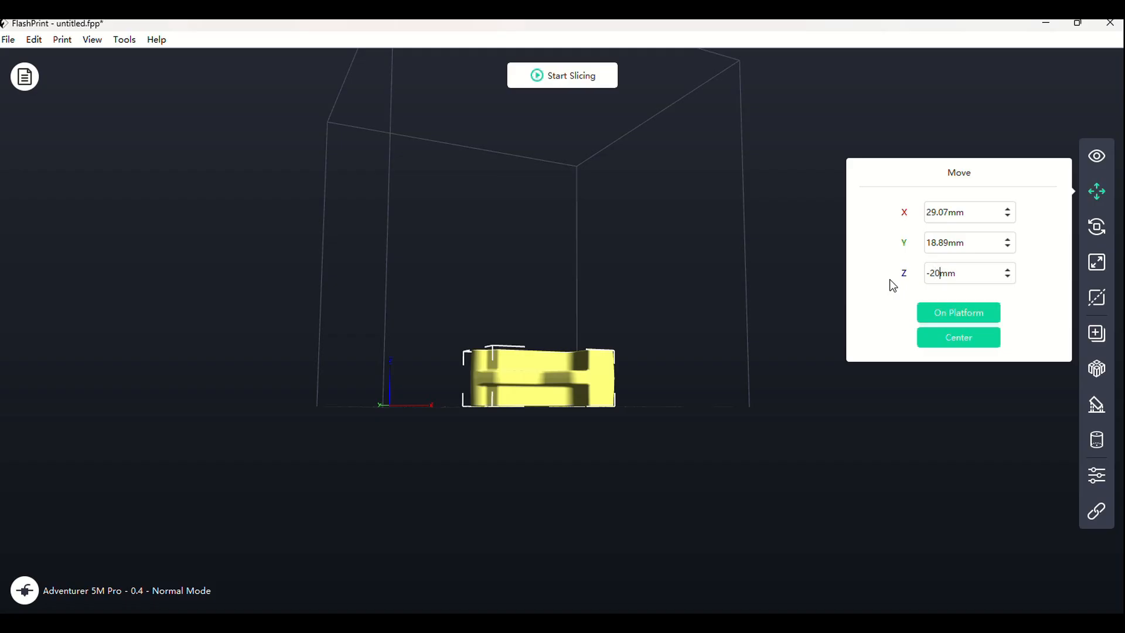
key(Return)
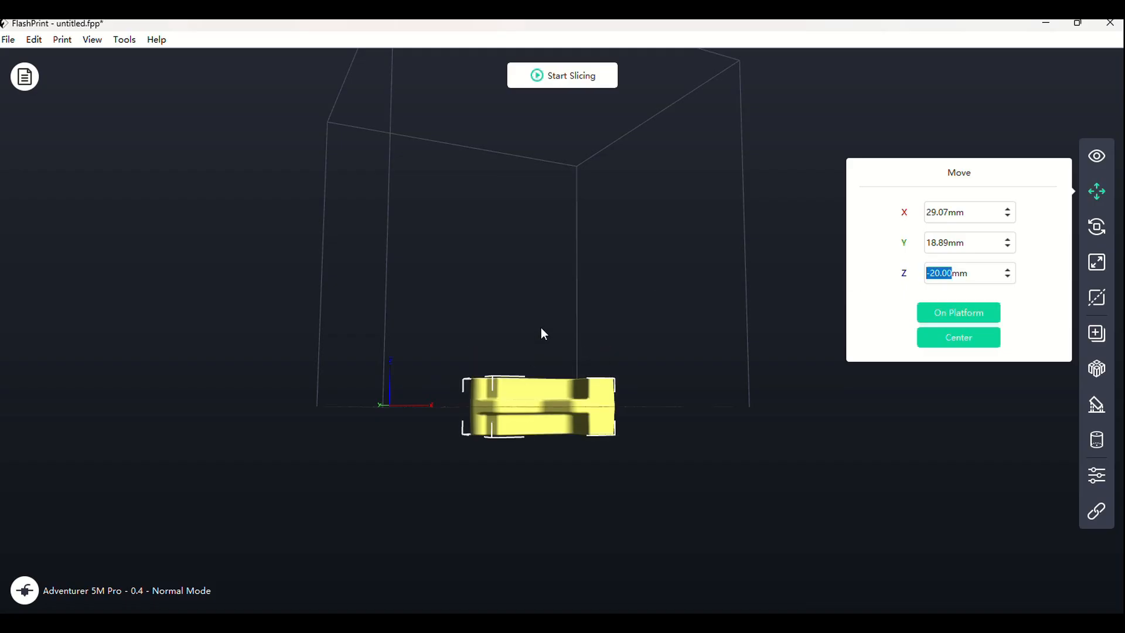
mouse_move(540, 329)
mouse_down()
mouse_move(545, 295)
mouse_move(543, 315)
mouse_move(525, 313)
mouse_up()
scroll(528, 340, up, 5)
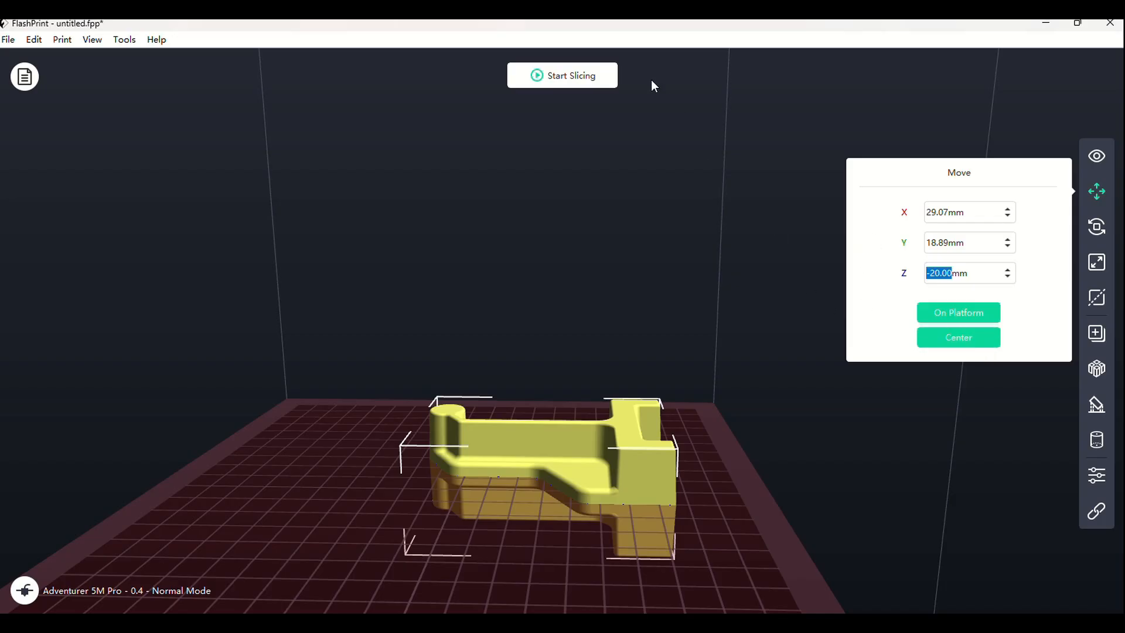
Open the slicing settings and set the shell count to 5.
click(564, 80)
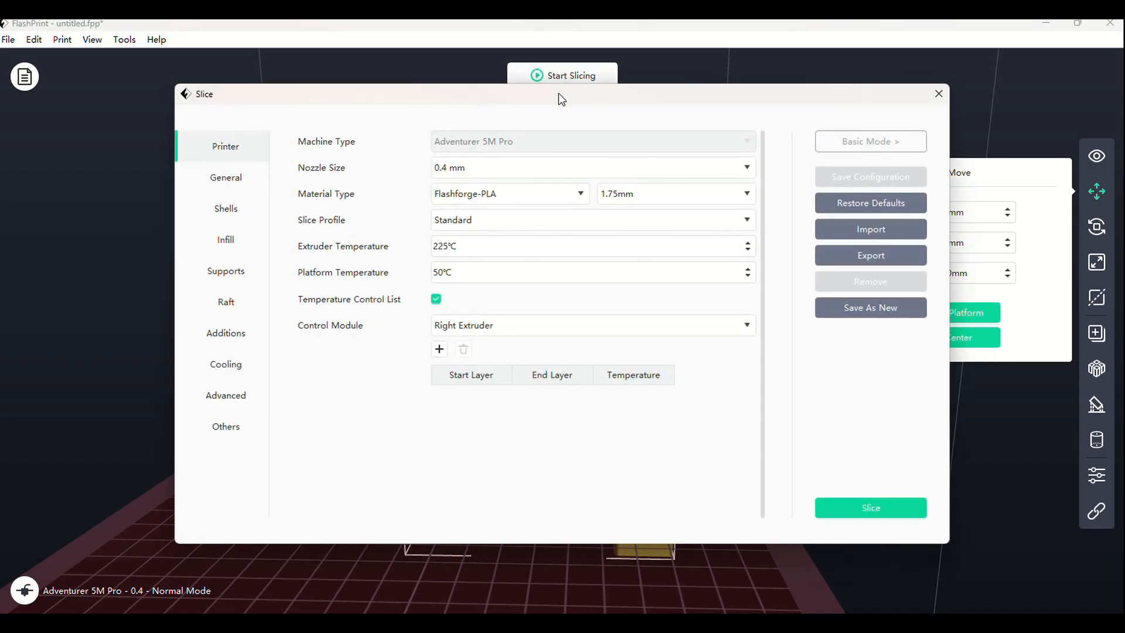
click(238, 209)
click(544, 160)
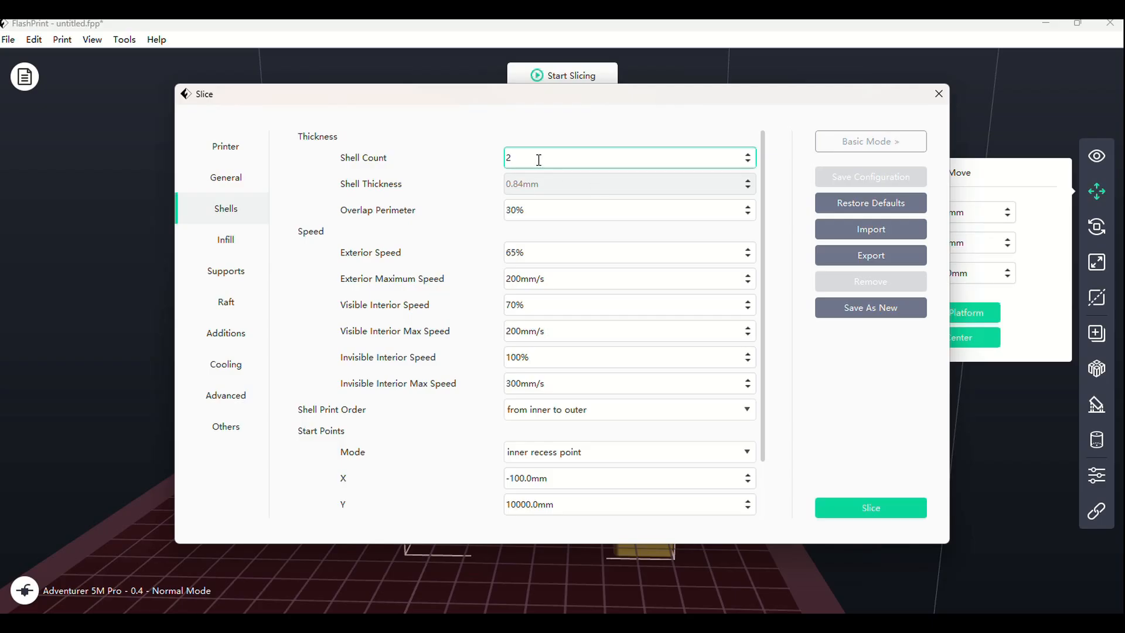
drag(539, 160, 478, 167)
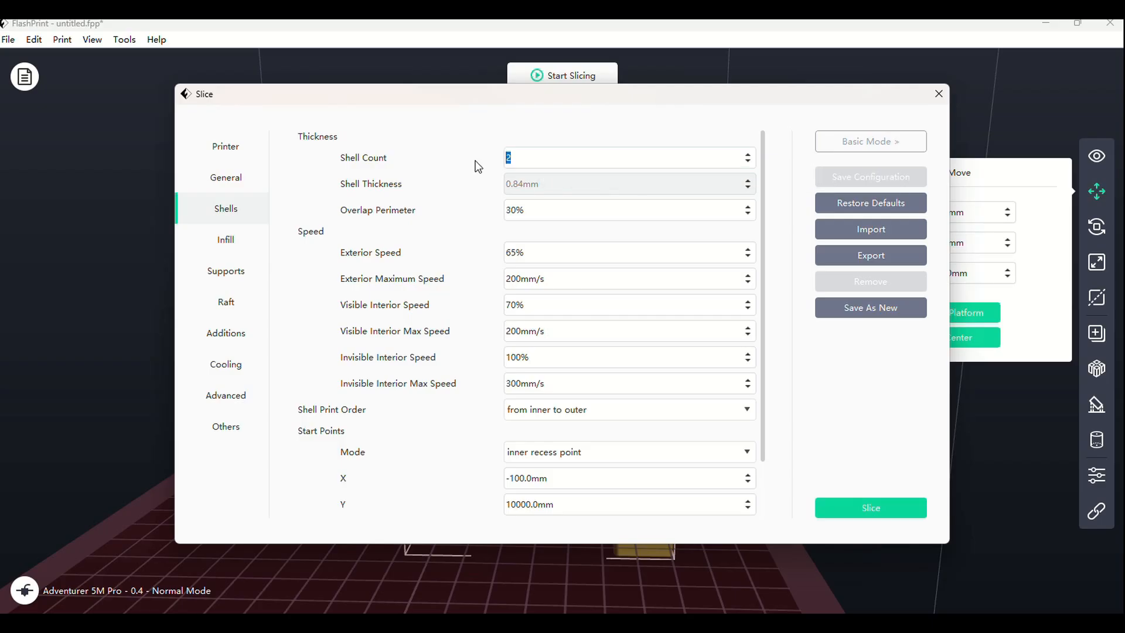
text(5)
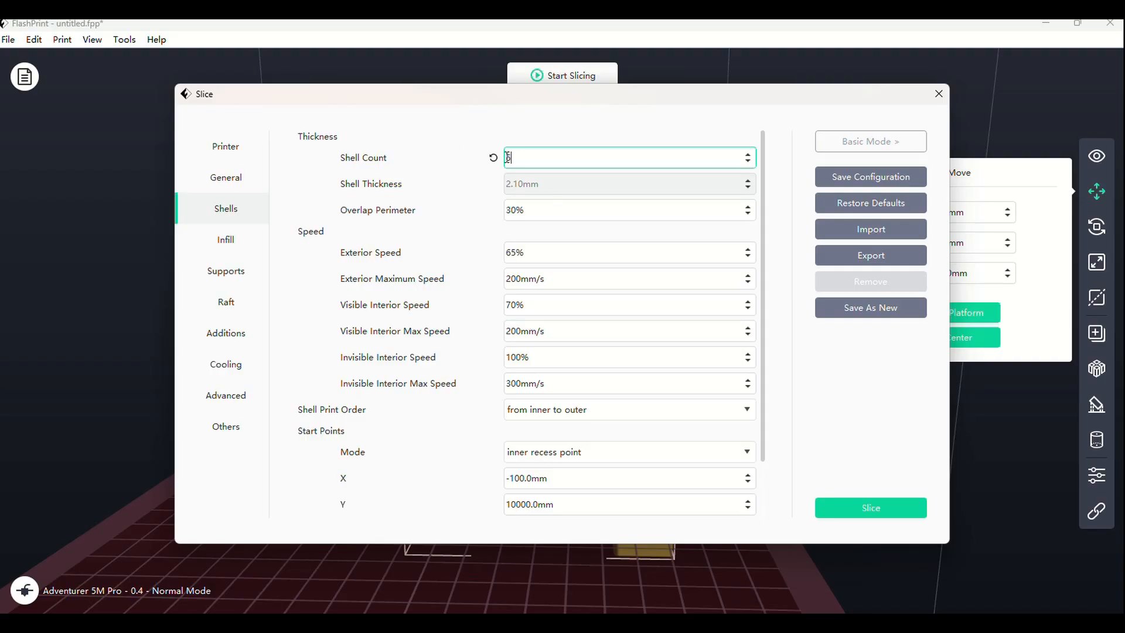
Set the infill's fill density to 25% and its fill pattern to Hexagon.
click(228, 244)
click(517, 158)
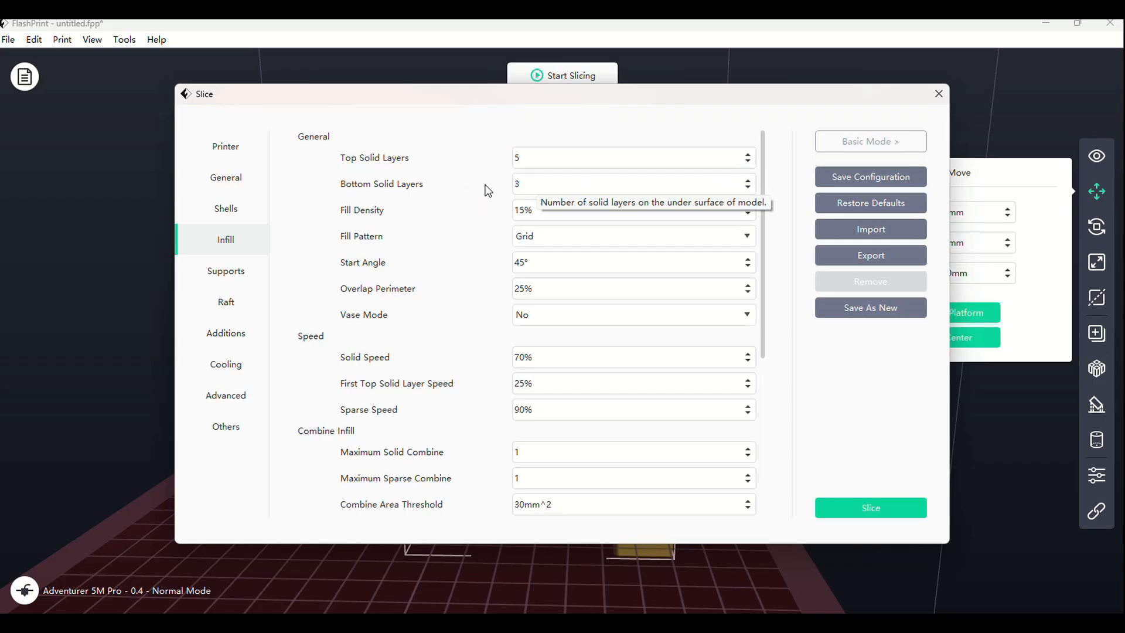
double_click(534, 217)
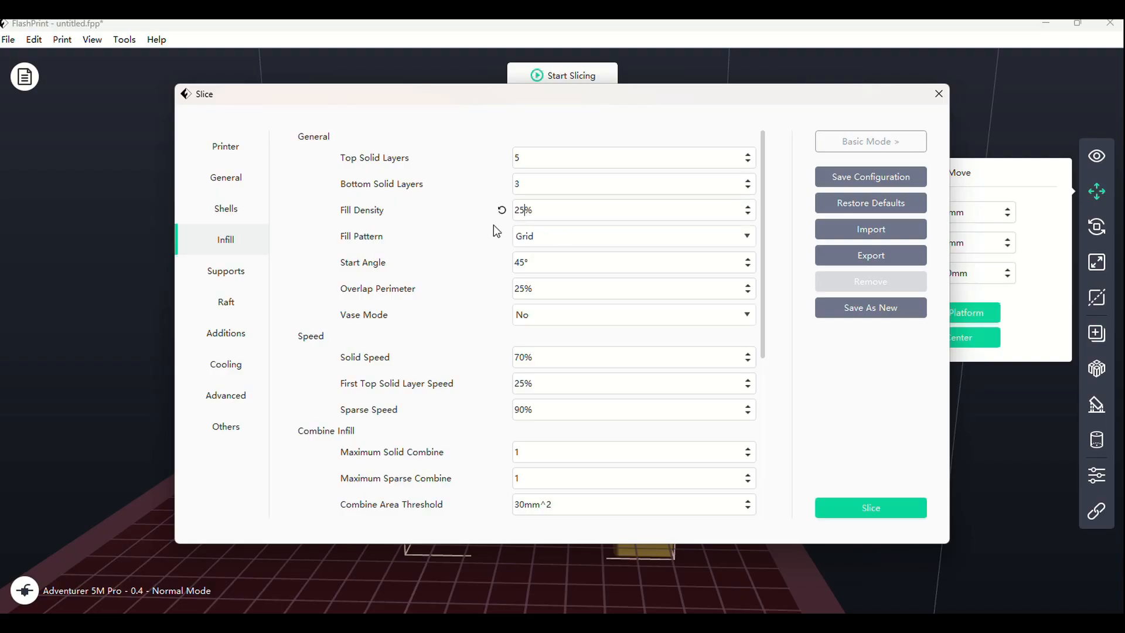
click(750, 235)
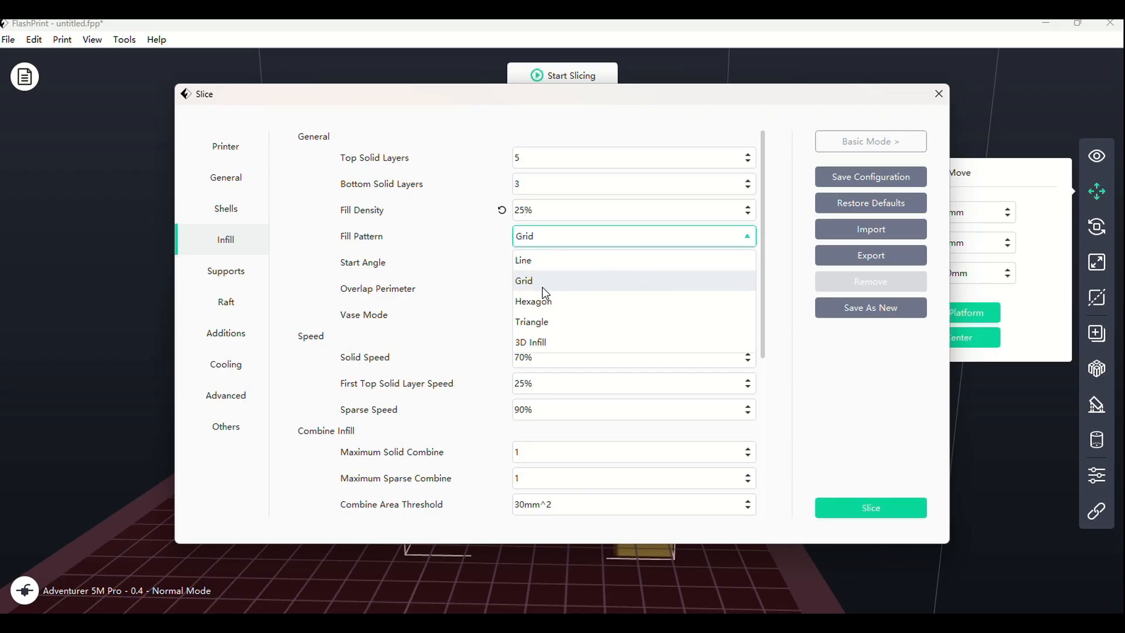
click(537, 301)
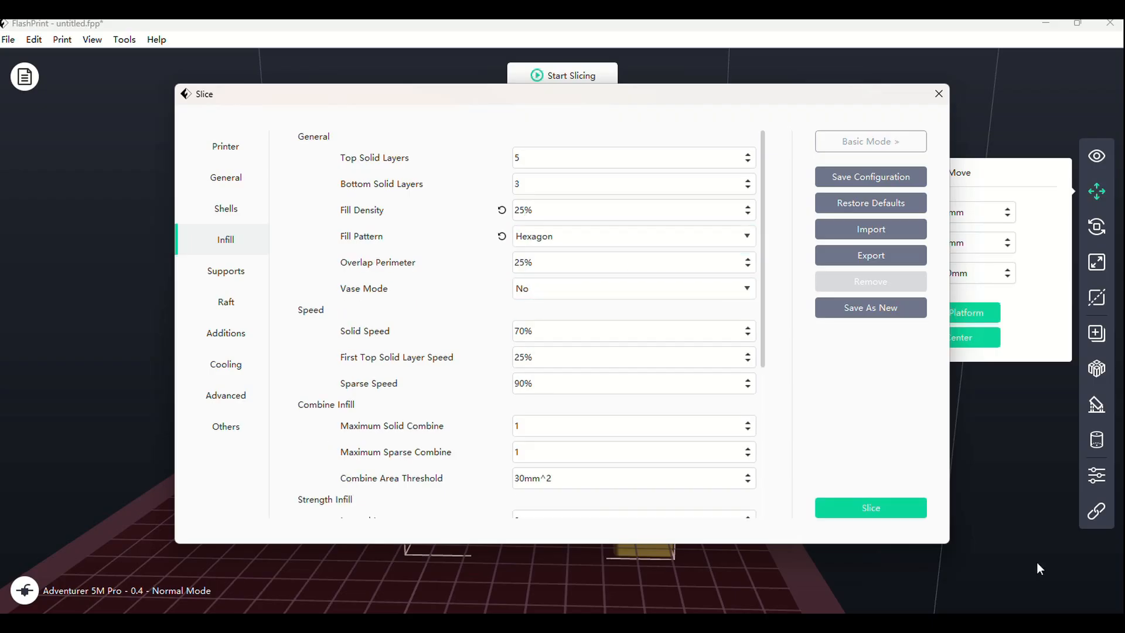
Slice the model, agreeing to continue with it off the platform, and open the slice preview.
click(830, 509)
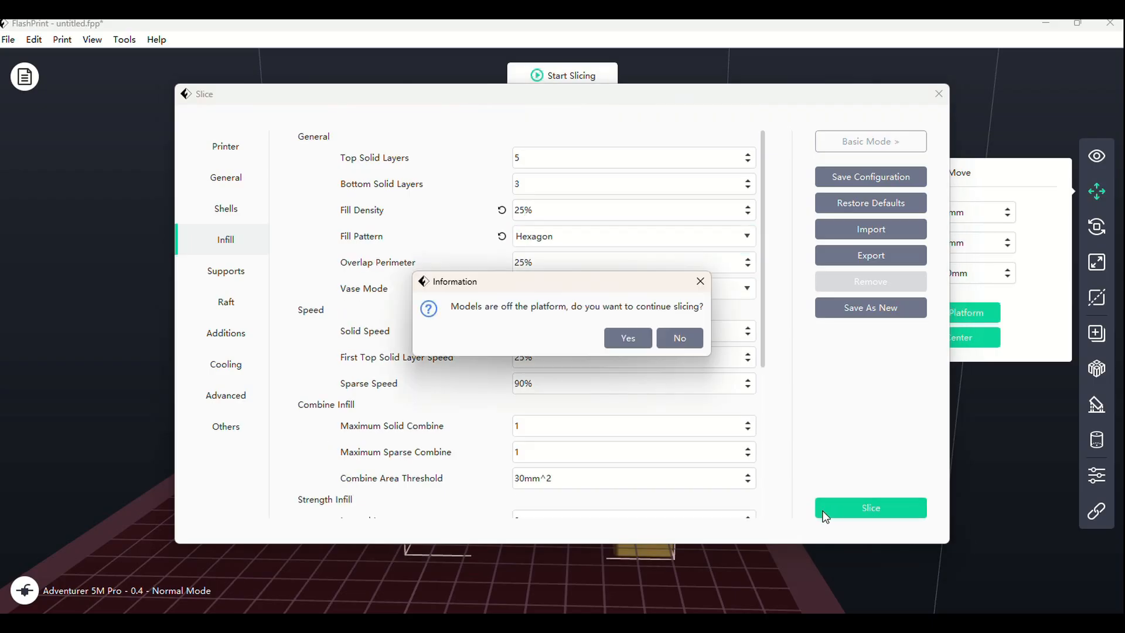
click(630, 338)
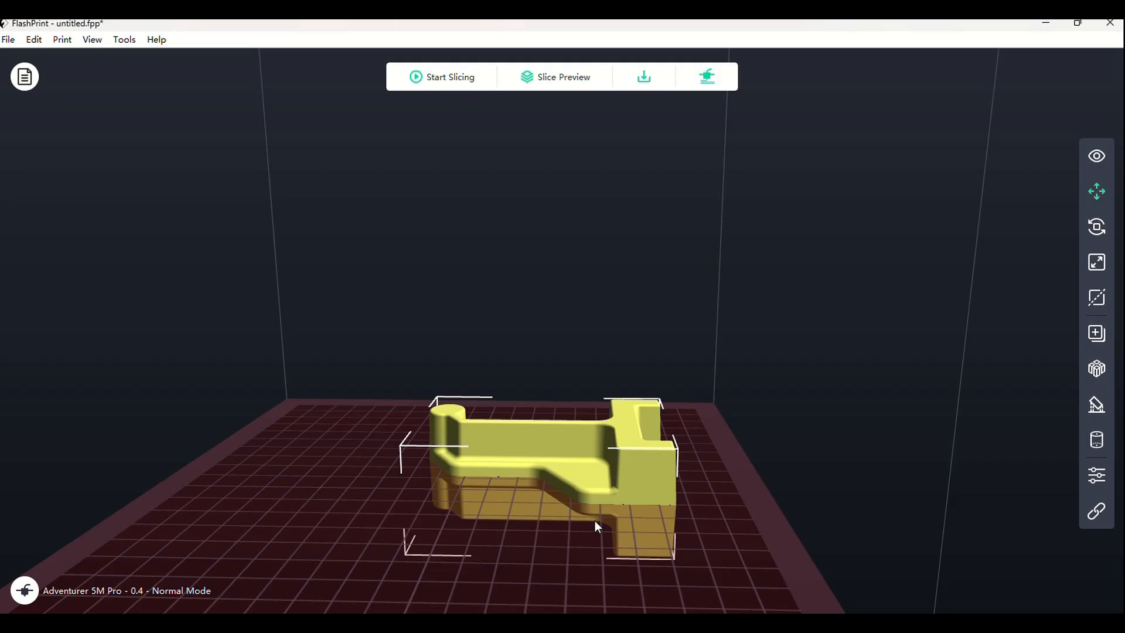
middle_drag(583, 533, 583, 525)
click(562, 74)
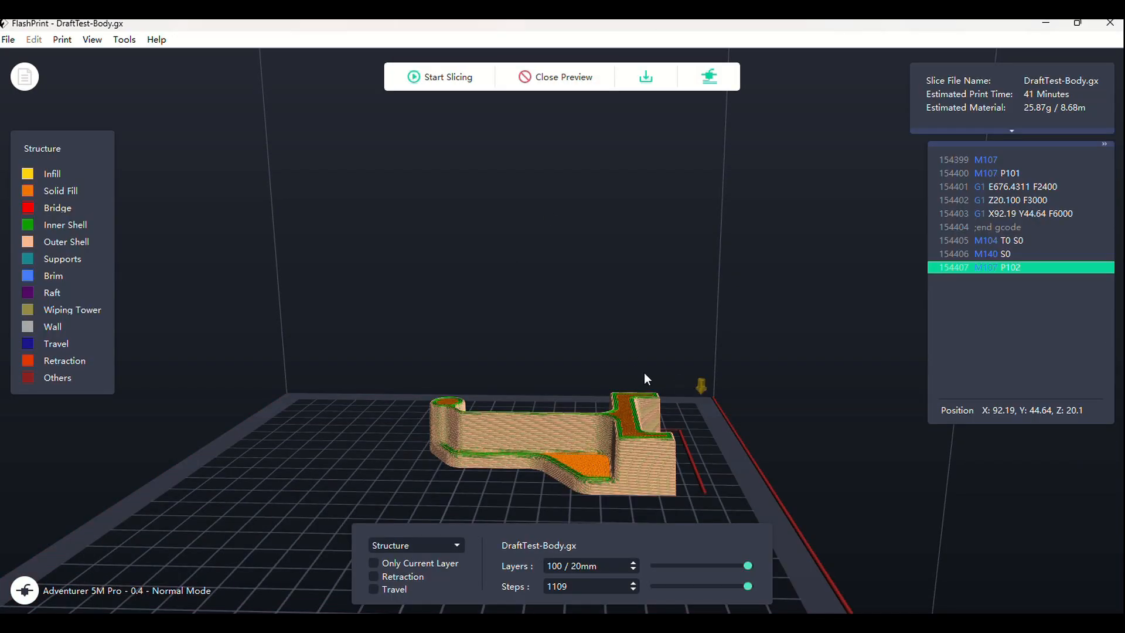
Inspect the sliced half from above and the side, and lower the displayed layers to 75 (15.1 mm) to examine the infill.
middle_drag(644, 372, 624, 294)
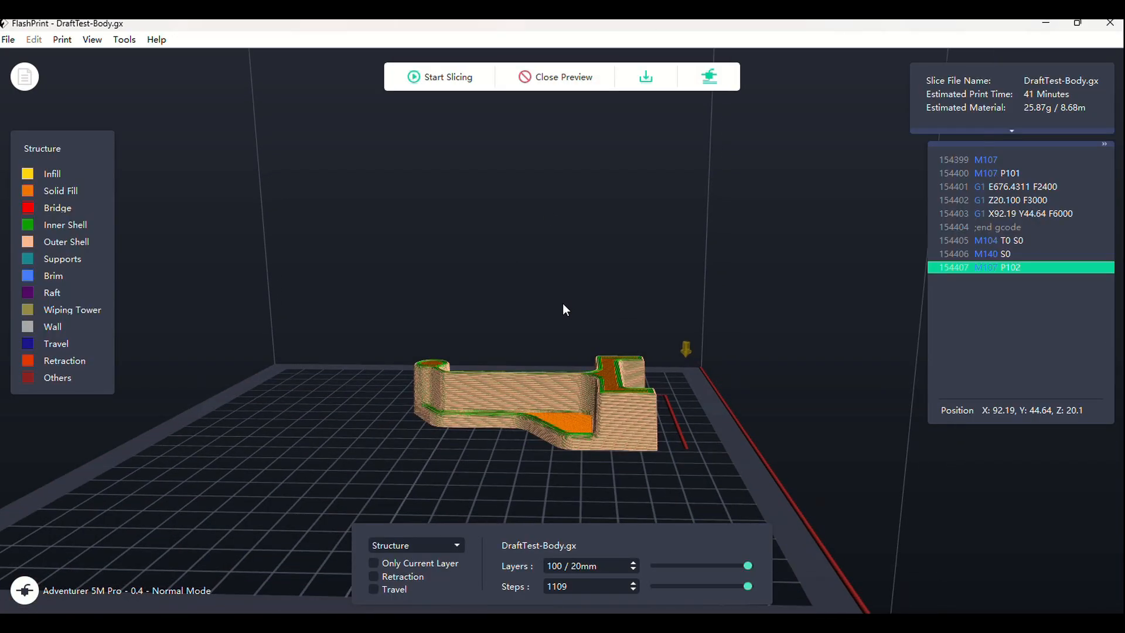
drag(563, 304, 479, 386)
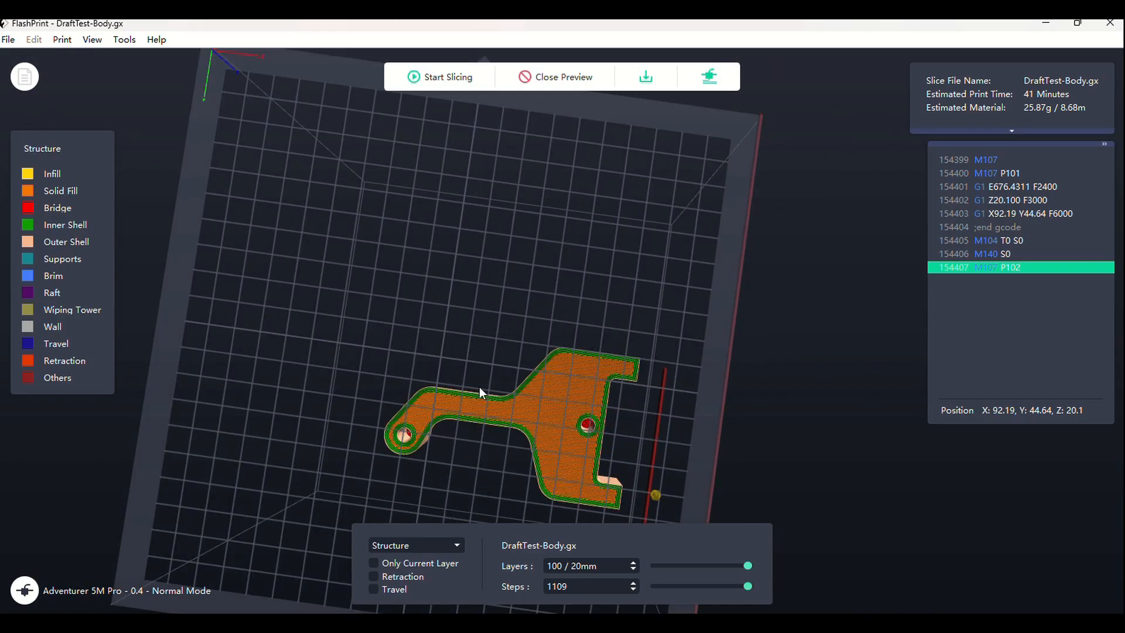
scroll(479, 386, up, 5)
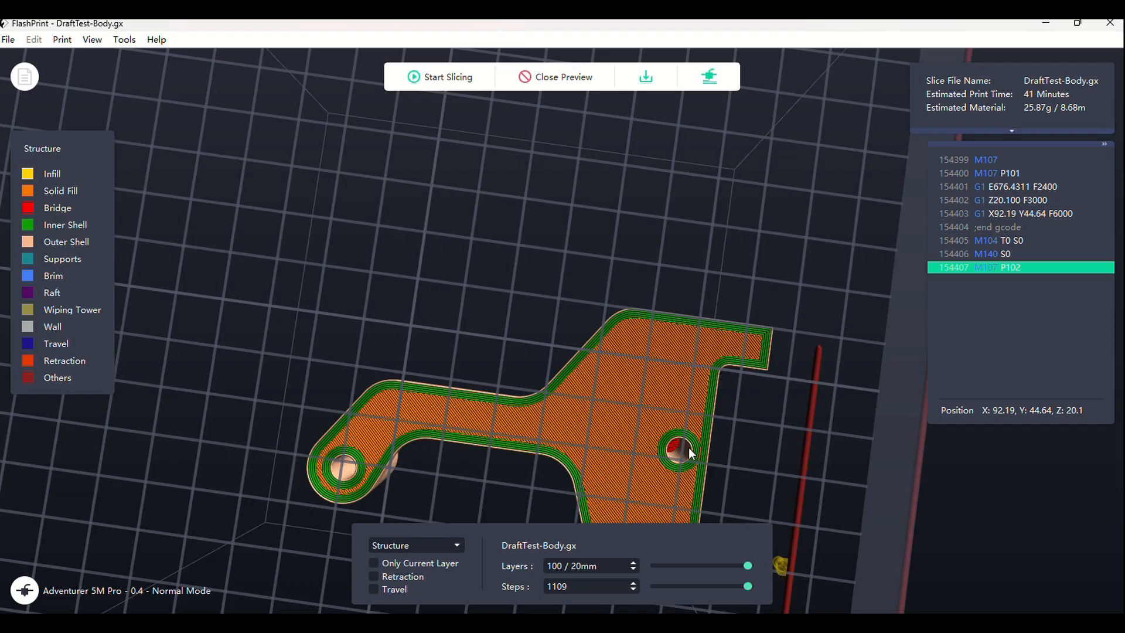
drag(659, 333, 644, 414)
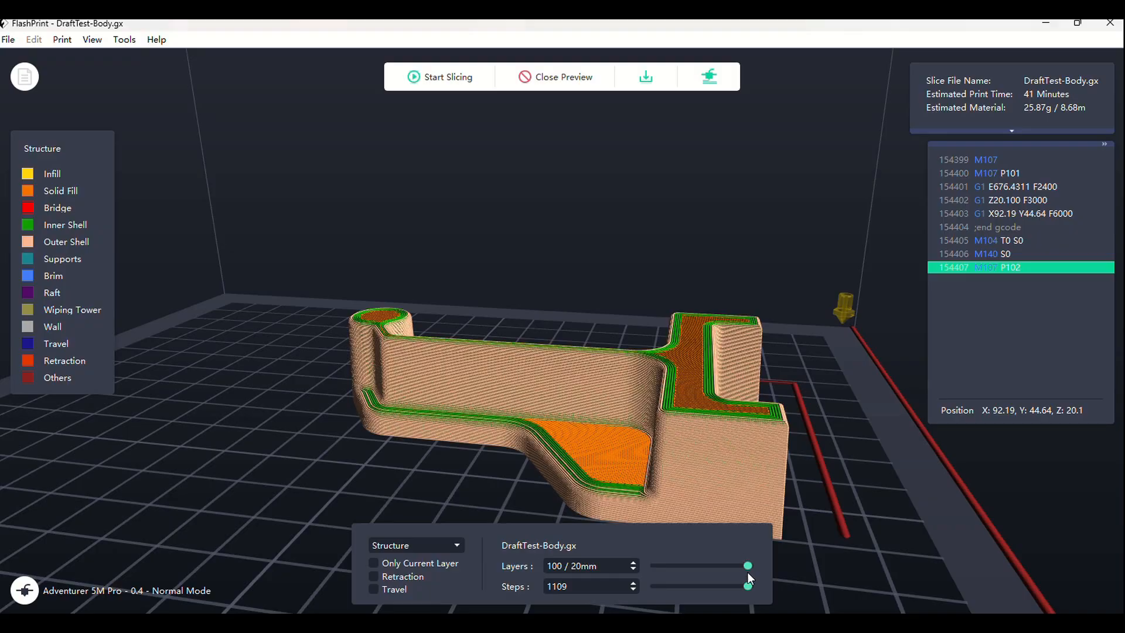
drag(747, 566, 725, 566)
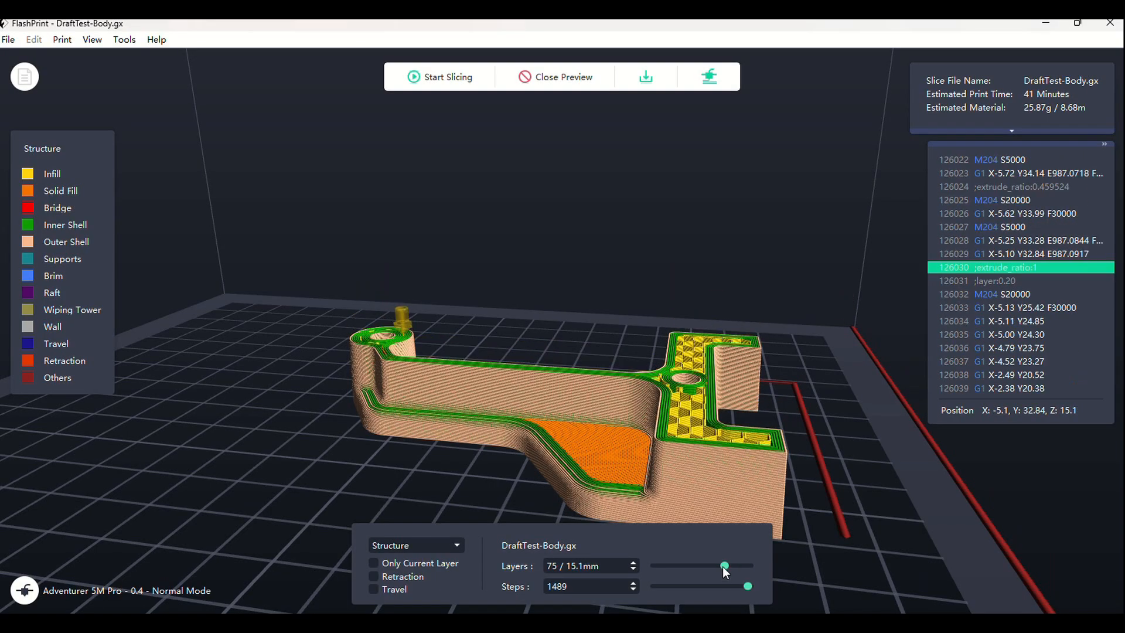
drag(682, 290, 670, 318)
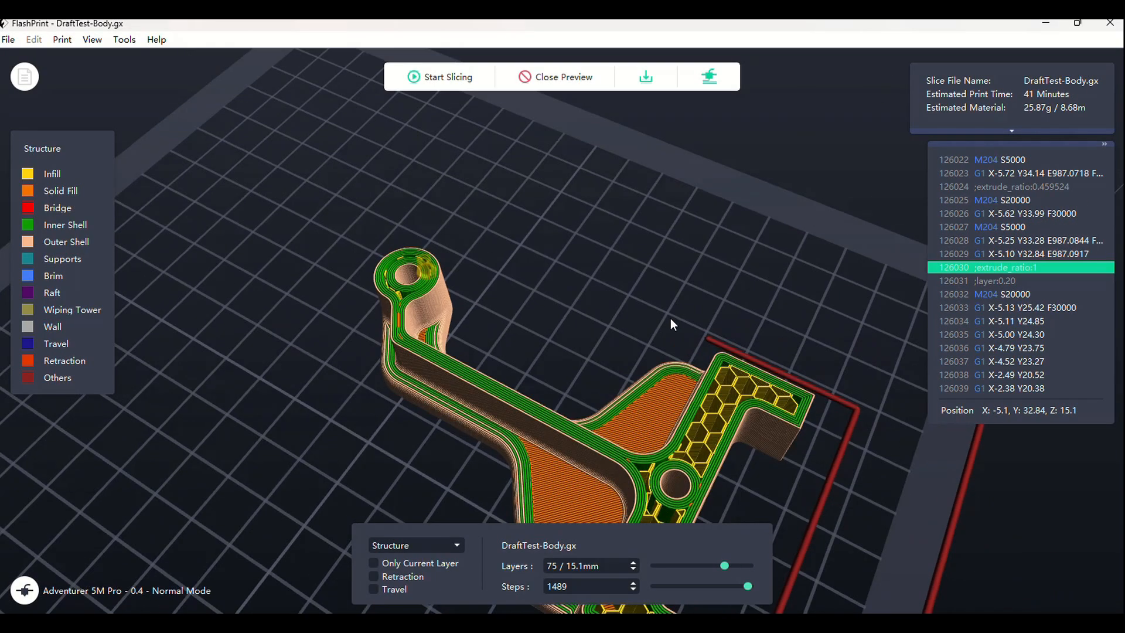
Examine the hexagon infill, restore the display to all 100 layers (20 mm), check the half from the side, and close the preview.
drag(671, 318, 408, 403)
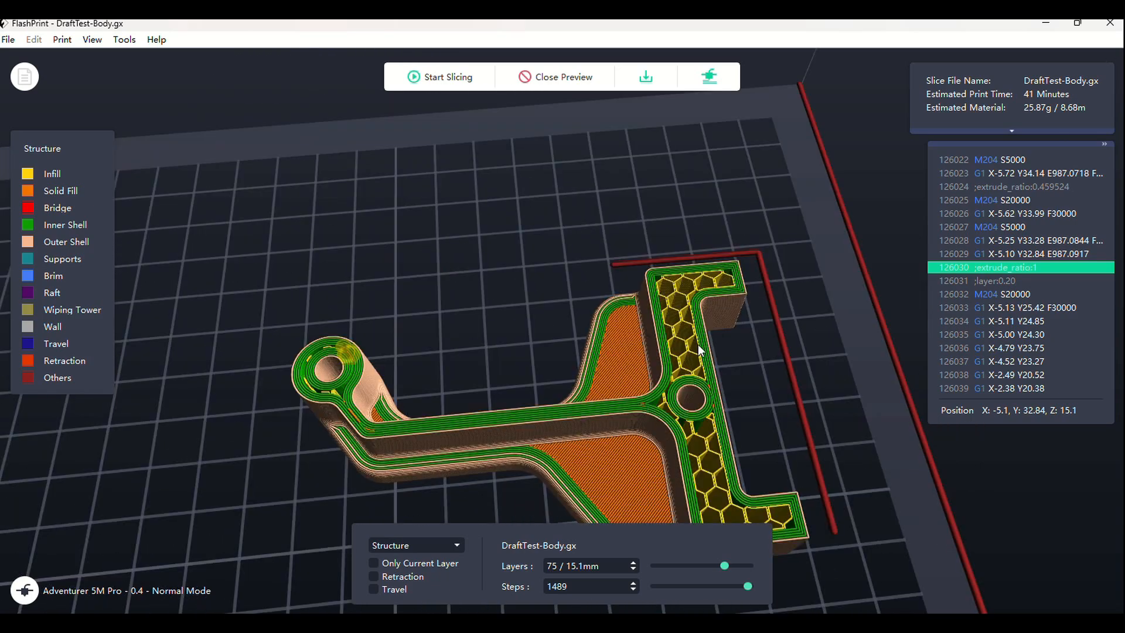
mouse_move(530, 357)
mouse_down()
mouse_move(529, 320)
mouse_move(515, 357)
mouse_up()
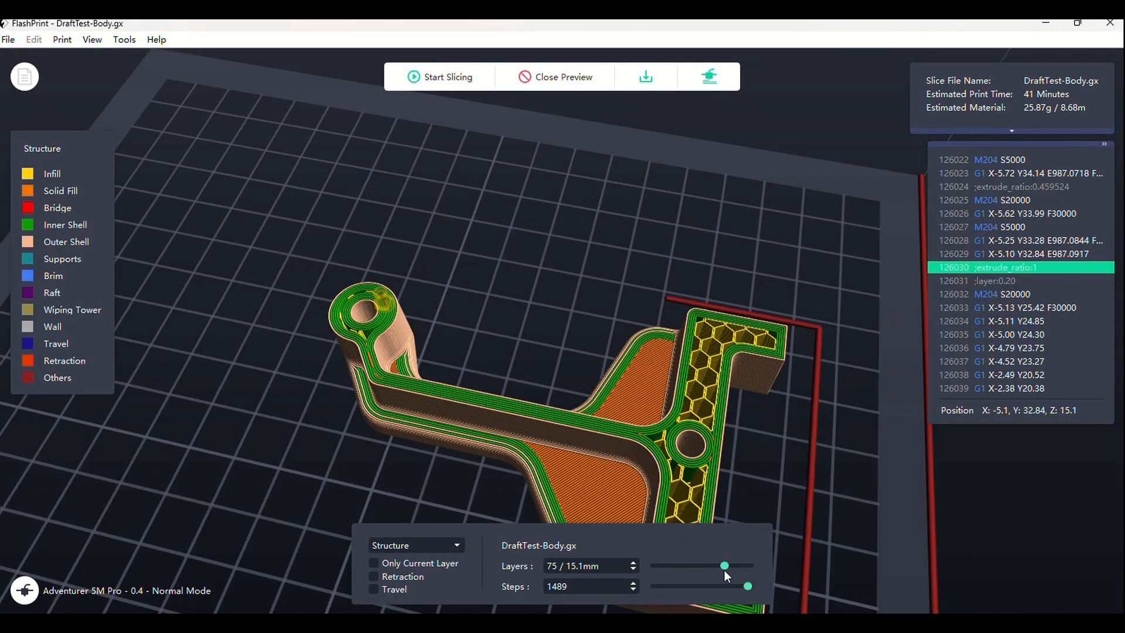
drag(724, 565, 792, 575)
drag(482, 464, 489, 430)
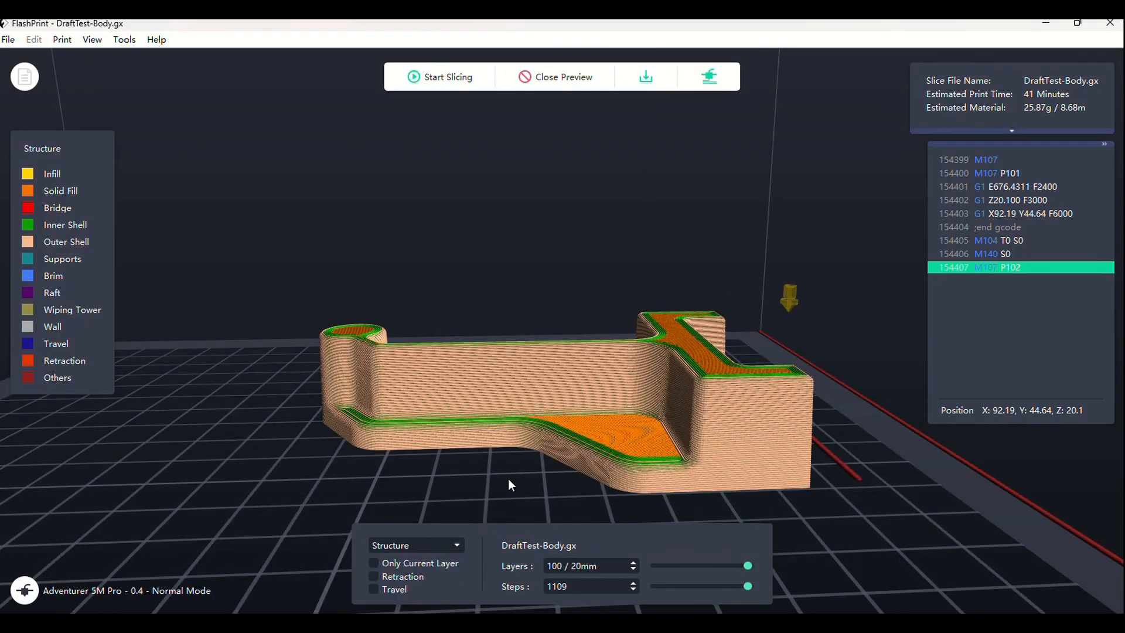
drag(508, 479, 510, 478)
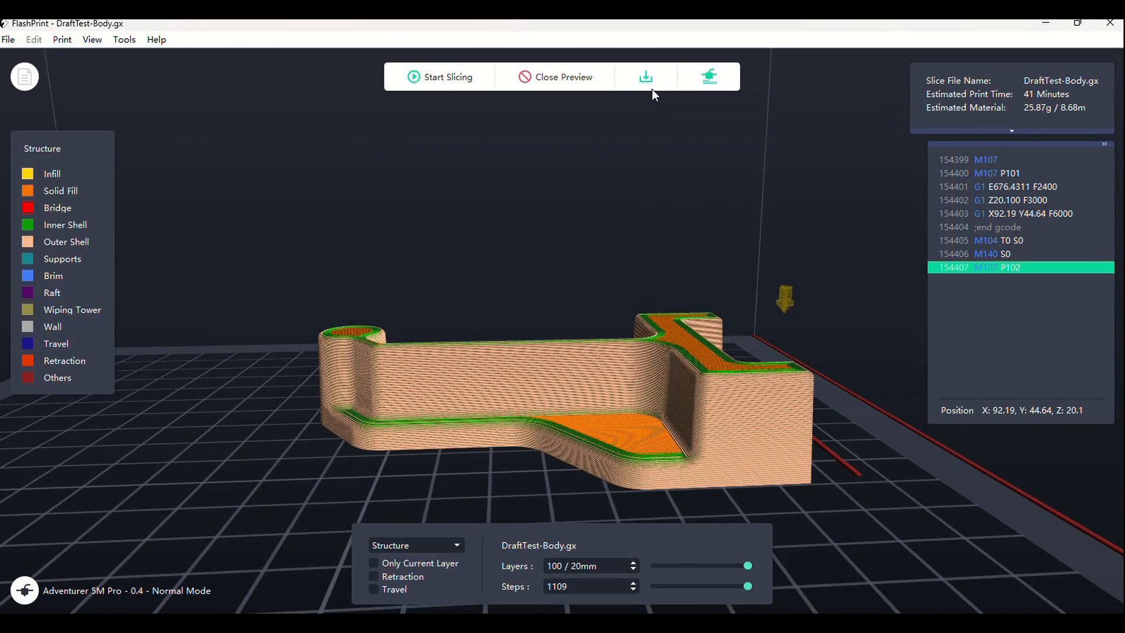
click(554, 79)
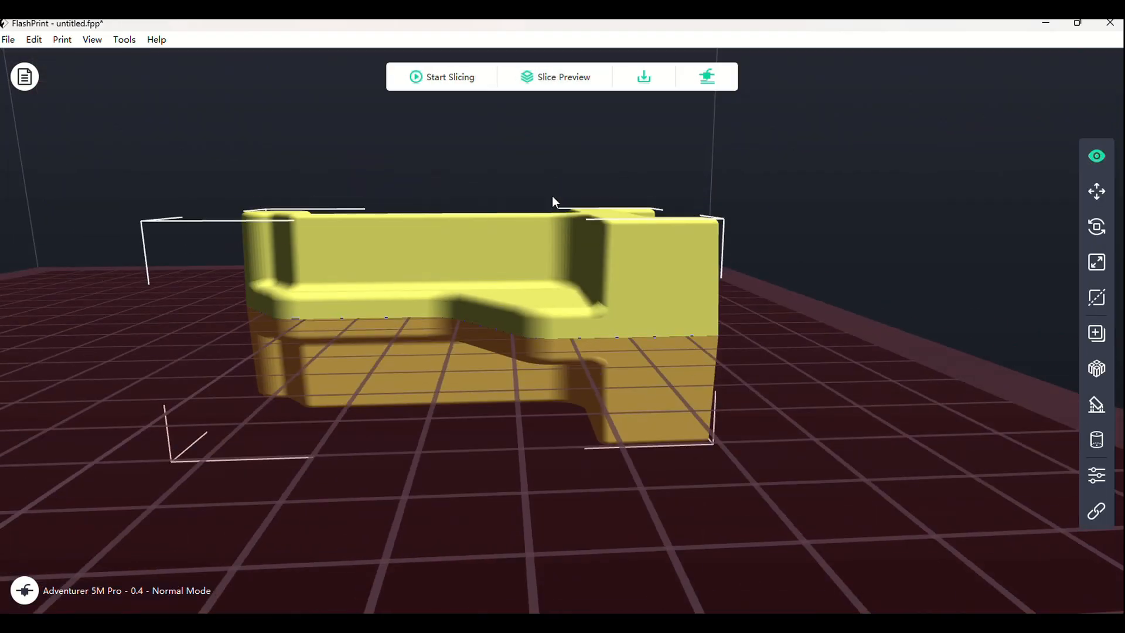
Rotate the model 180° about the X axis to turn its other half upward.
click(1096, 227)
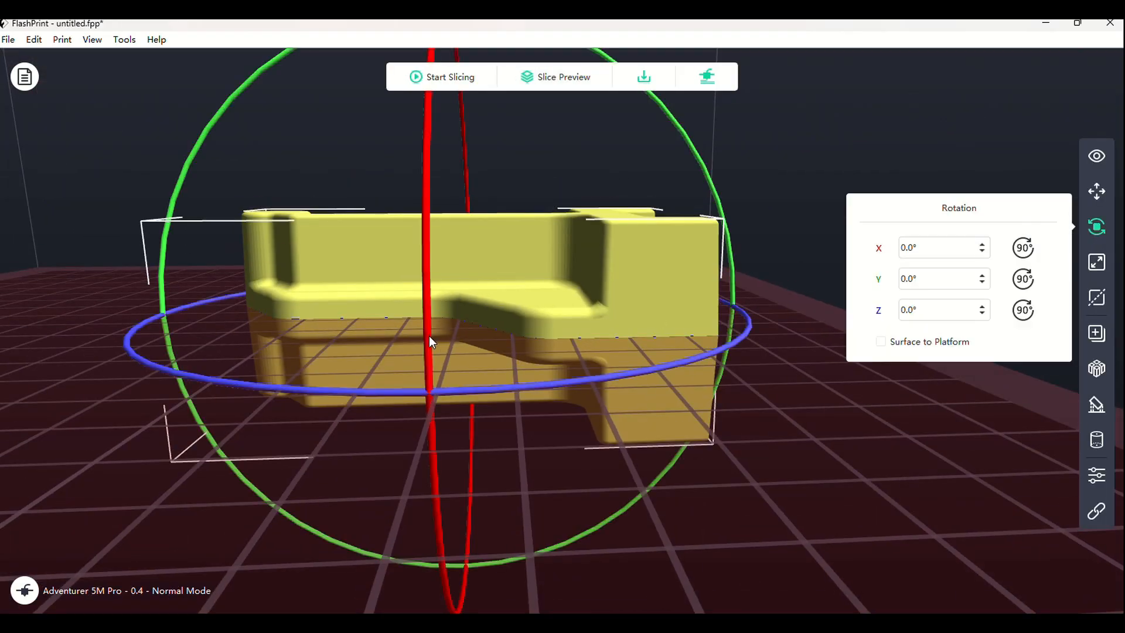
click(917, 248)
drag(921, 249, 868, 249)
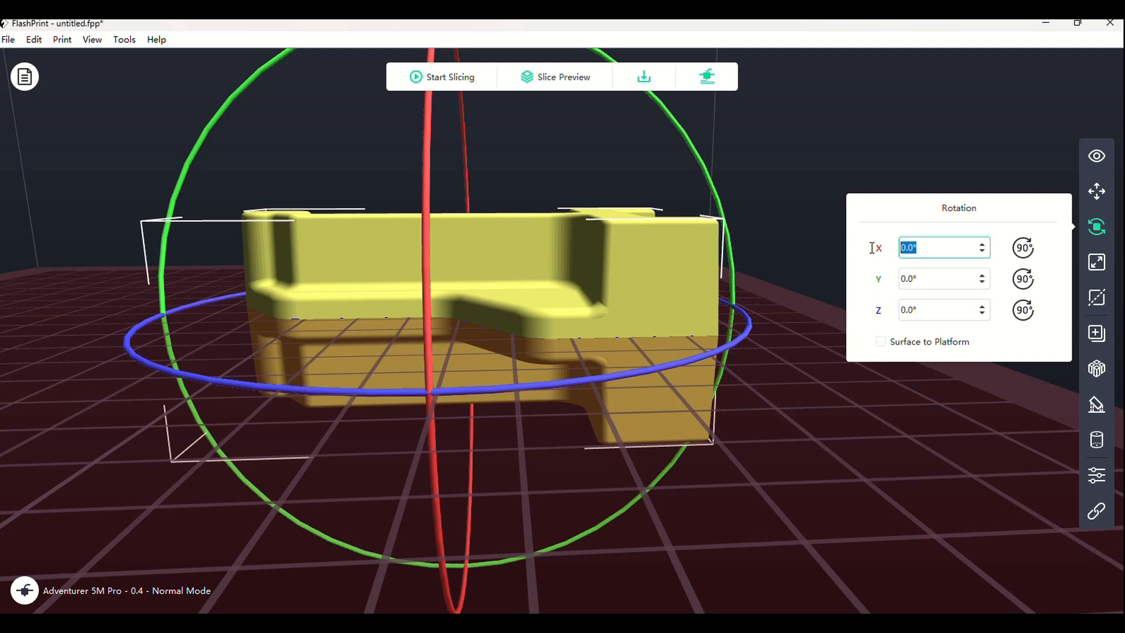
text(180)
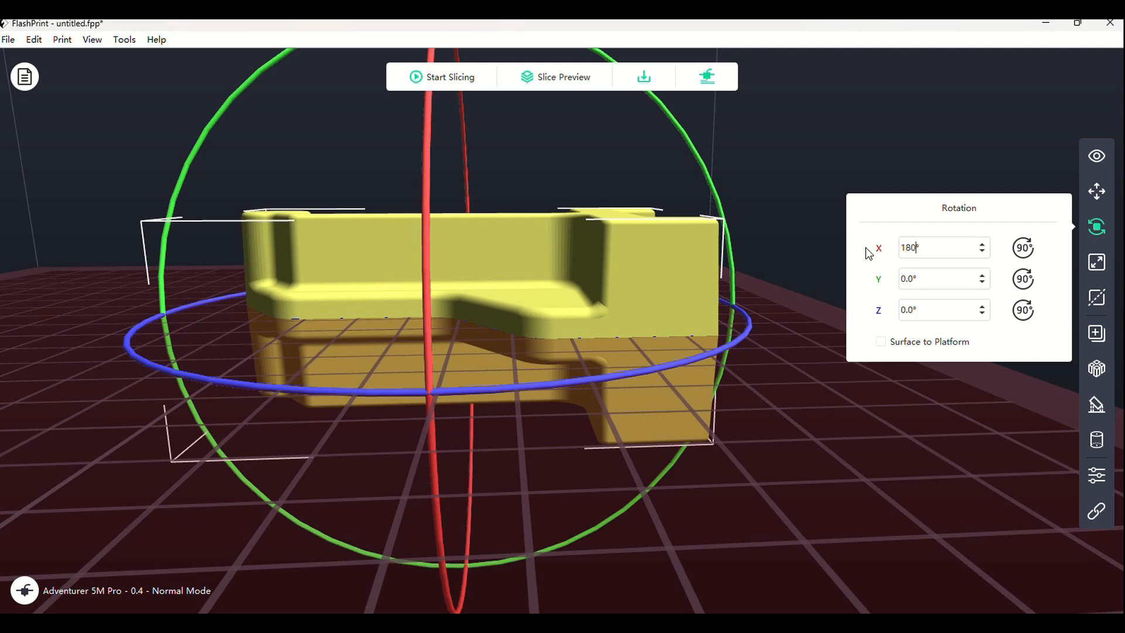
click(937, 286)
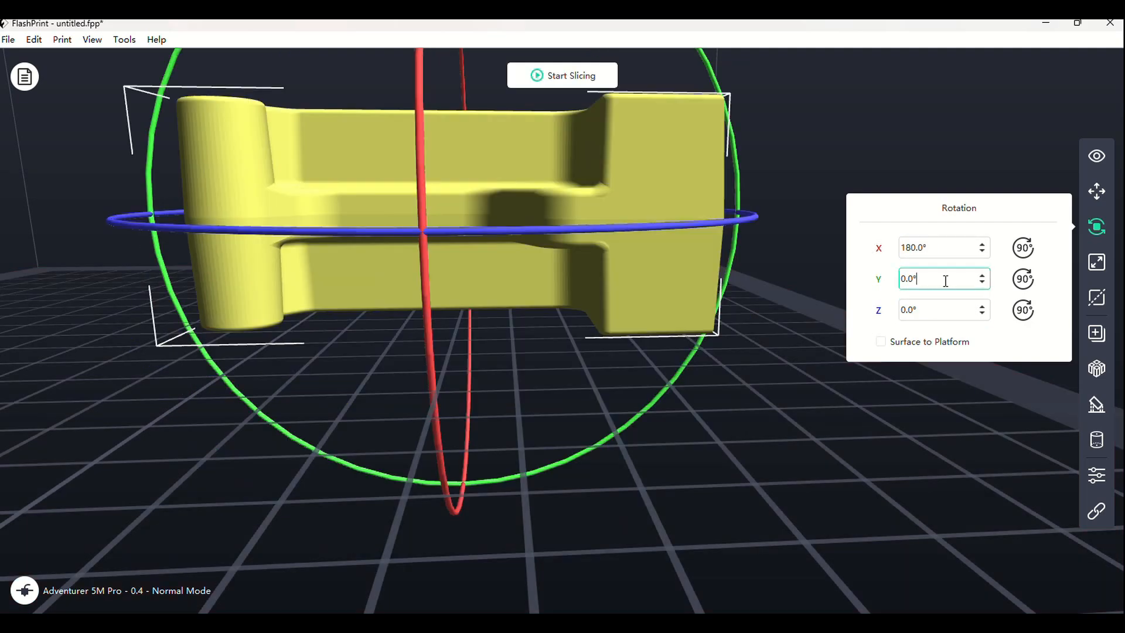
scroll(709, 417, down, 3)
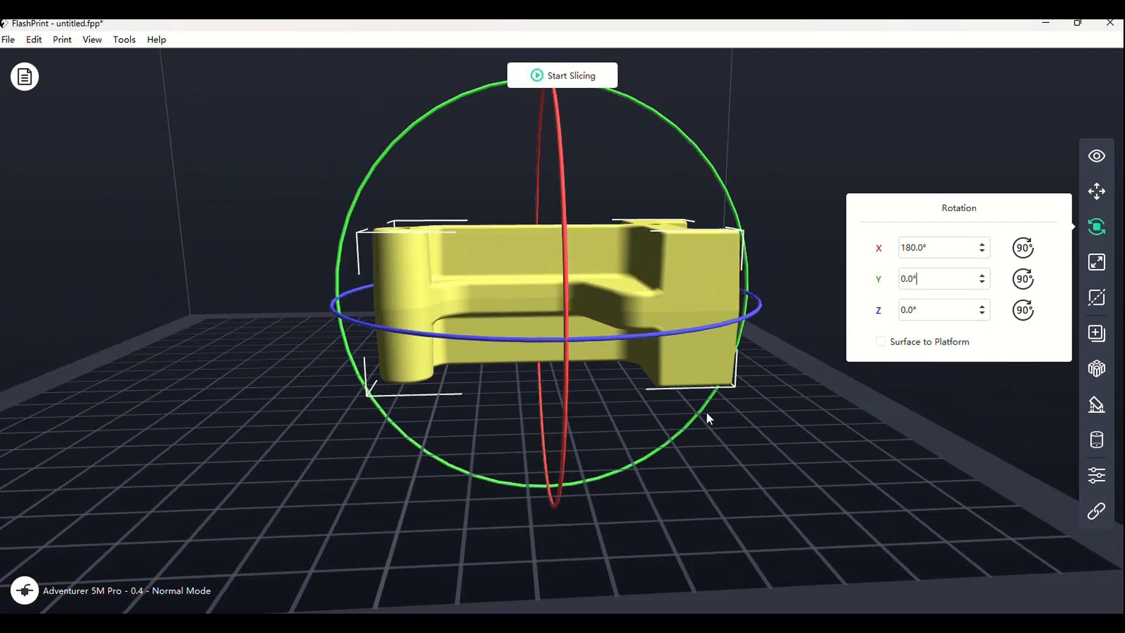
Move the flipped model to Z -20 mm so that only its upper half sits above the platform.
click(1104, 193)
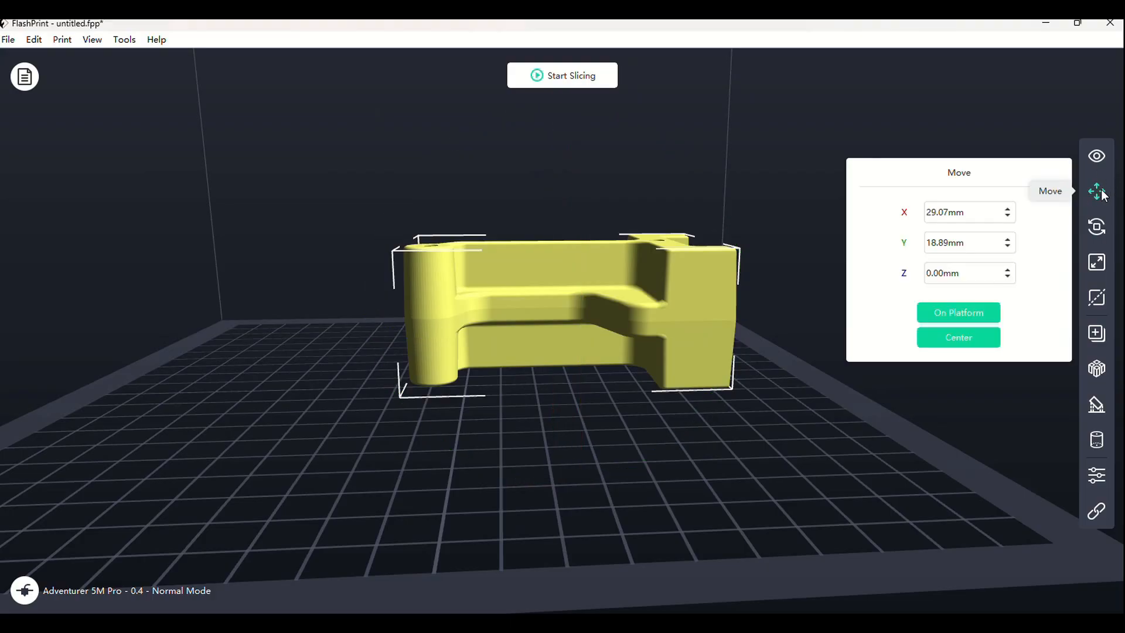
click(961, 271)
drag(966, 277, 910, 279)
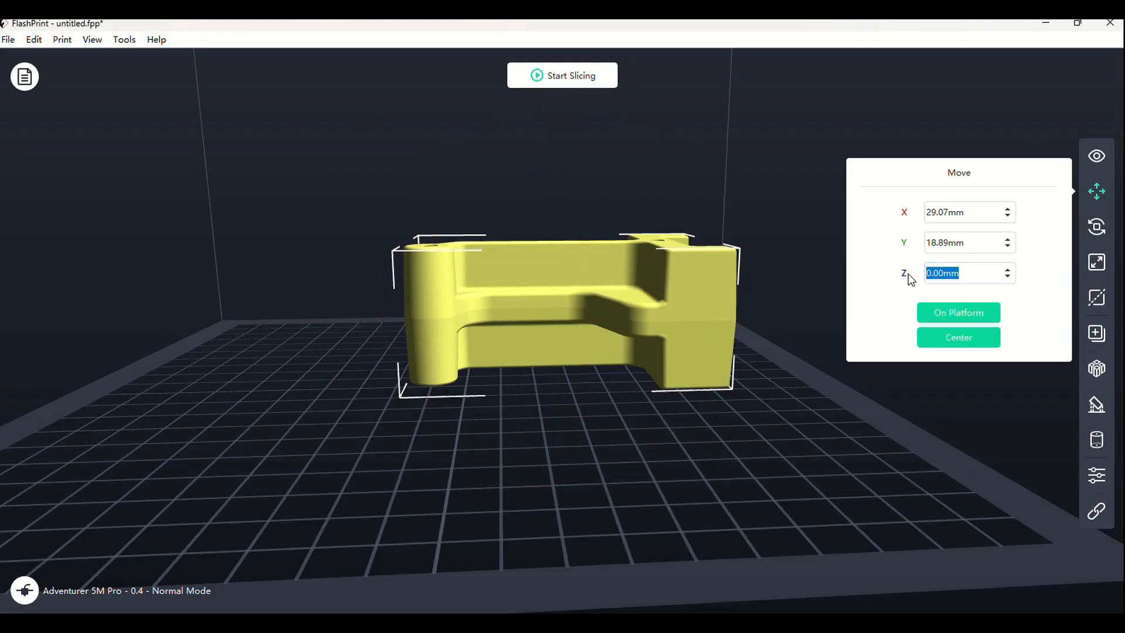
text(-2)
text(0)
key(Return)
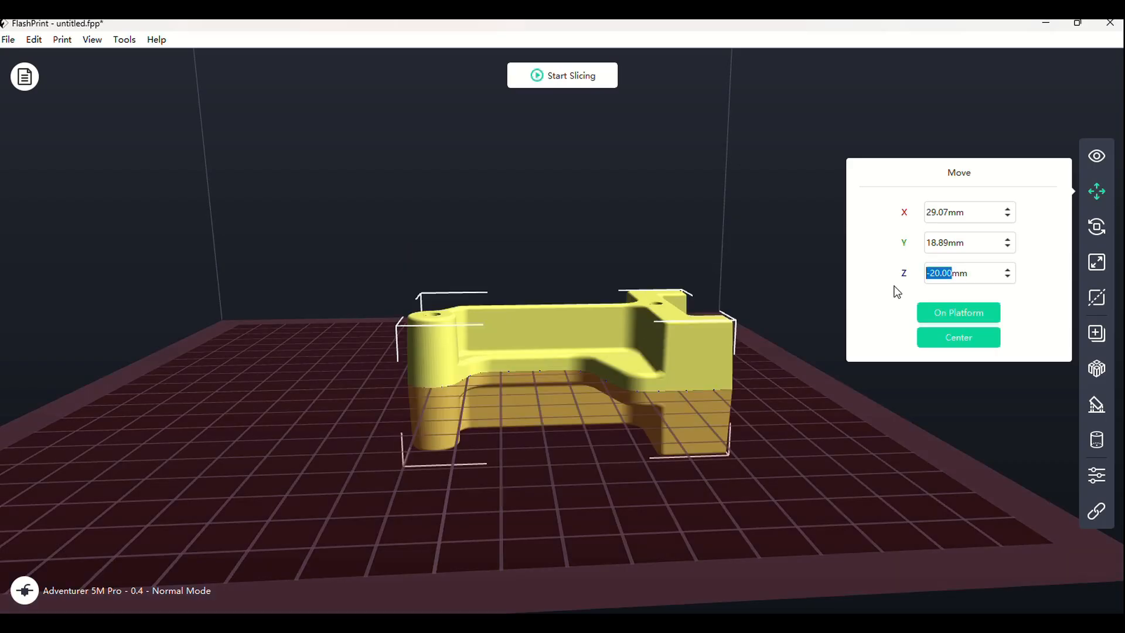
drag(554, 425, 541, 459)
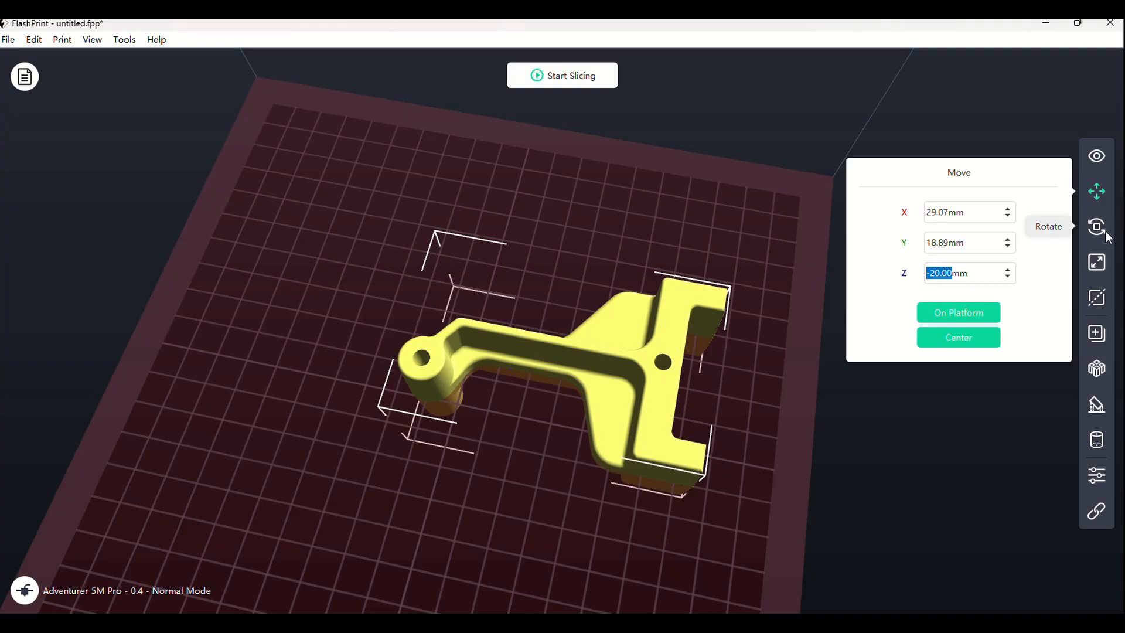
Slice the flipped model with the existing settings, agreeing to continue with it off the platform, and open the slice preview.
click(565, 76)
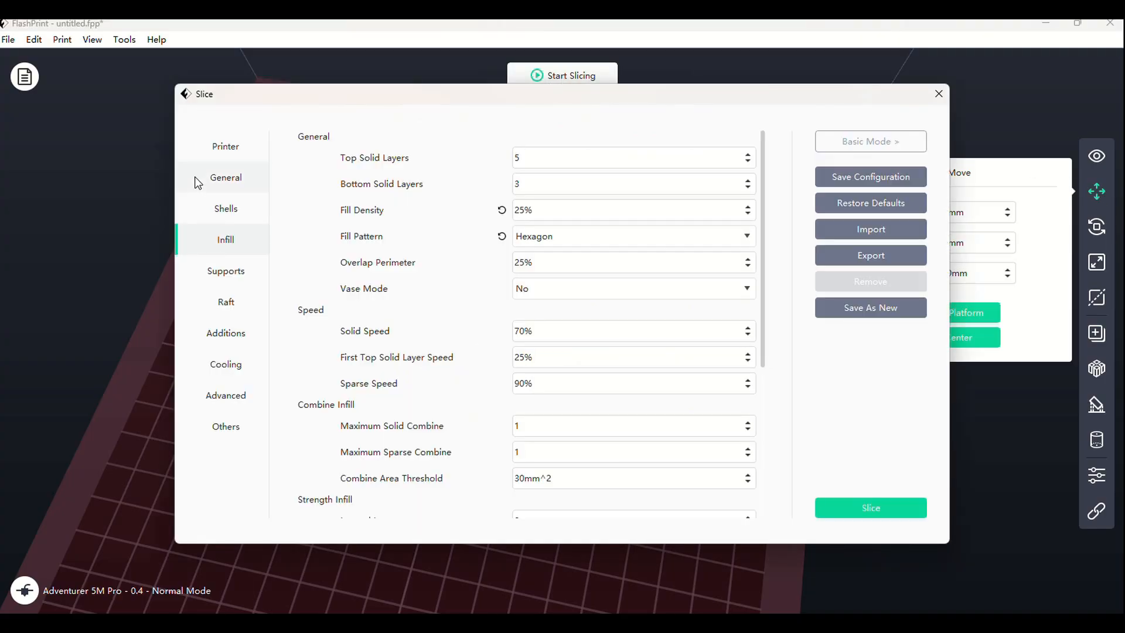
click(893, 513)
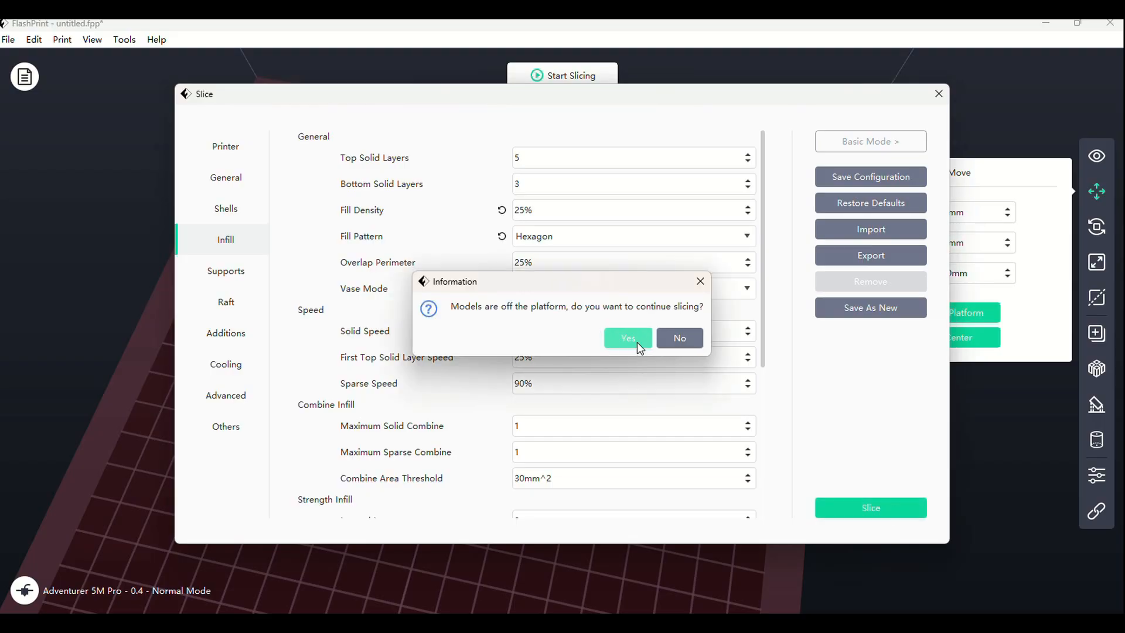
click(638, 342)
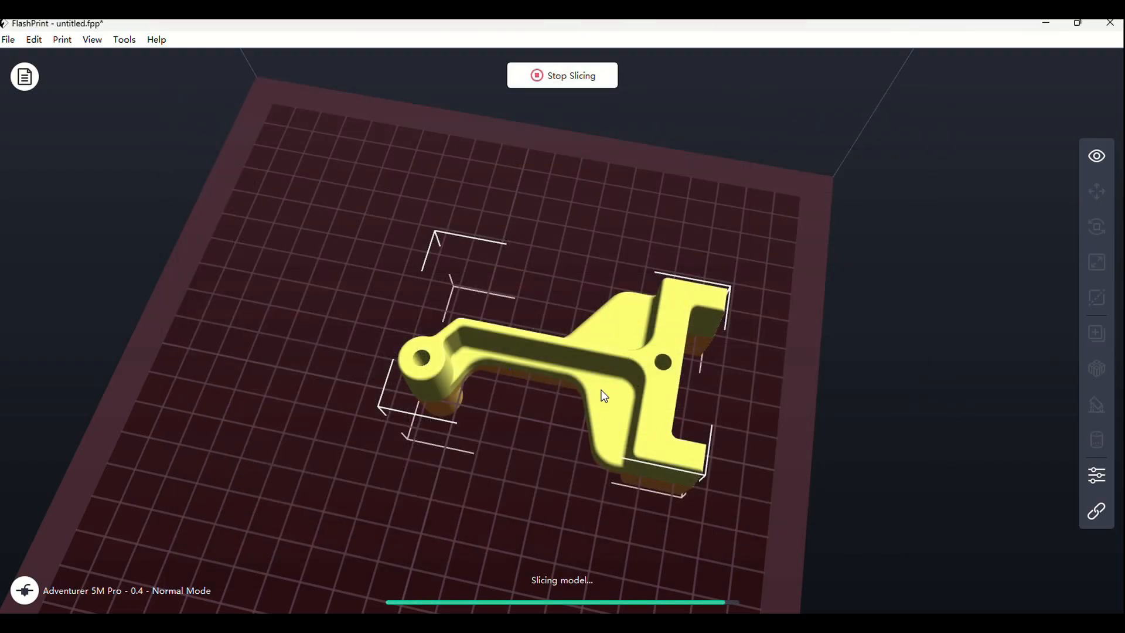
middle_drag(537, 423, 598, 423)
right_drag(675, 455, 595, 452)
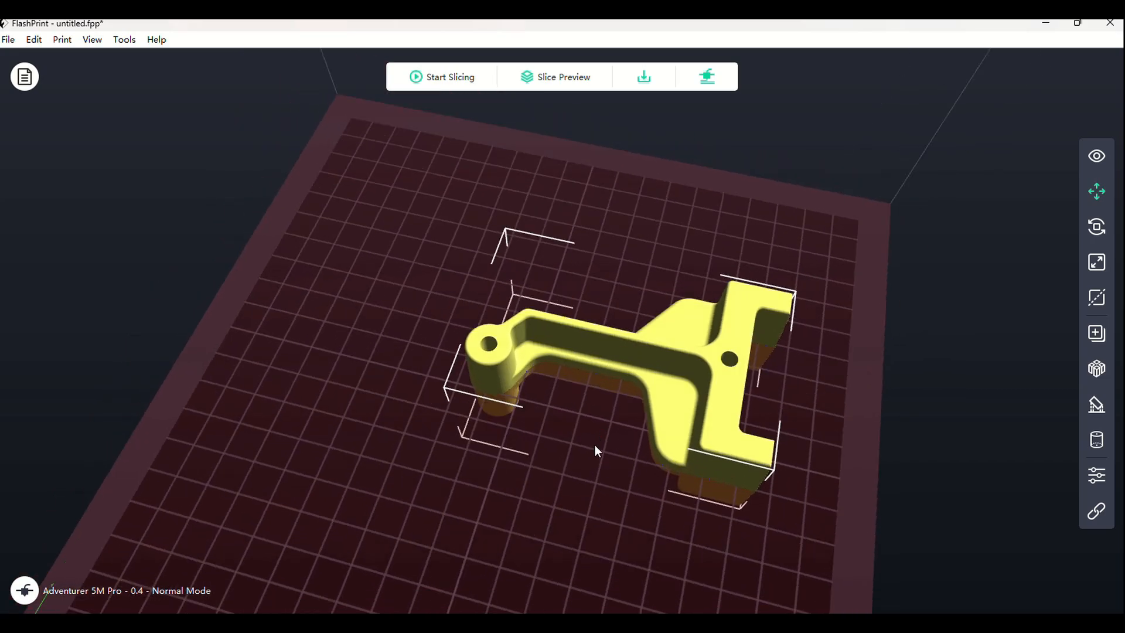
click(551, 73)
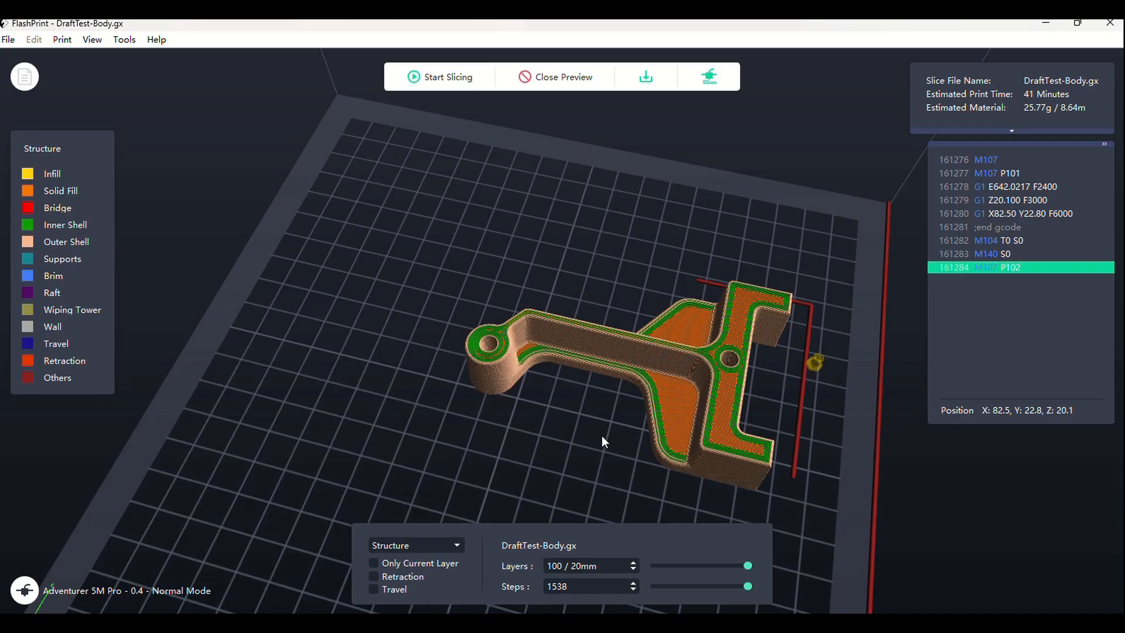
Examine the second sliced half from above and from several sides, including its boss, central hole, web and end walls.
middle_drag(602, 436, 596, 395)
mouse_move(597, 395)
right_down()
mouse_move(617, 287)
mouse_move(592, 375)
mouse_move(599, 402)
right_up()
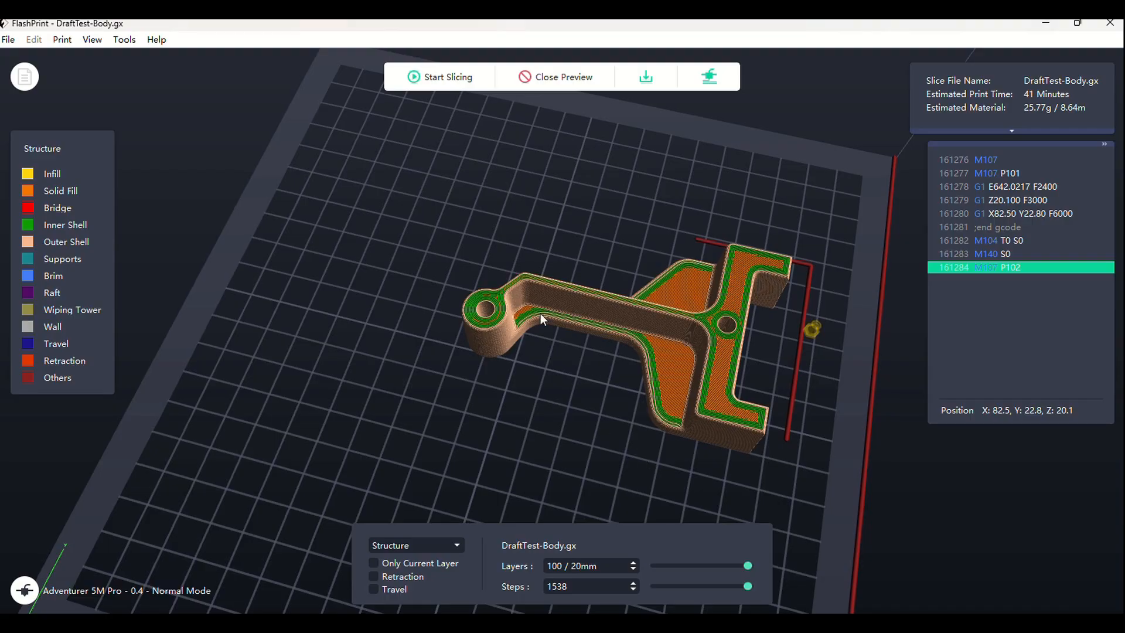
middle_drag(772, 361, 582, 349)
middle_drag(406, 410, 361, 382)
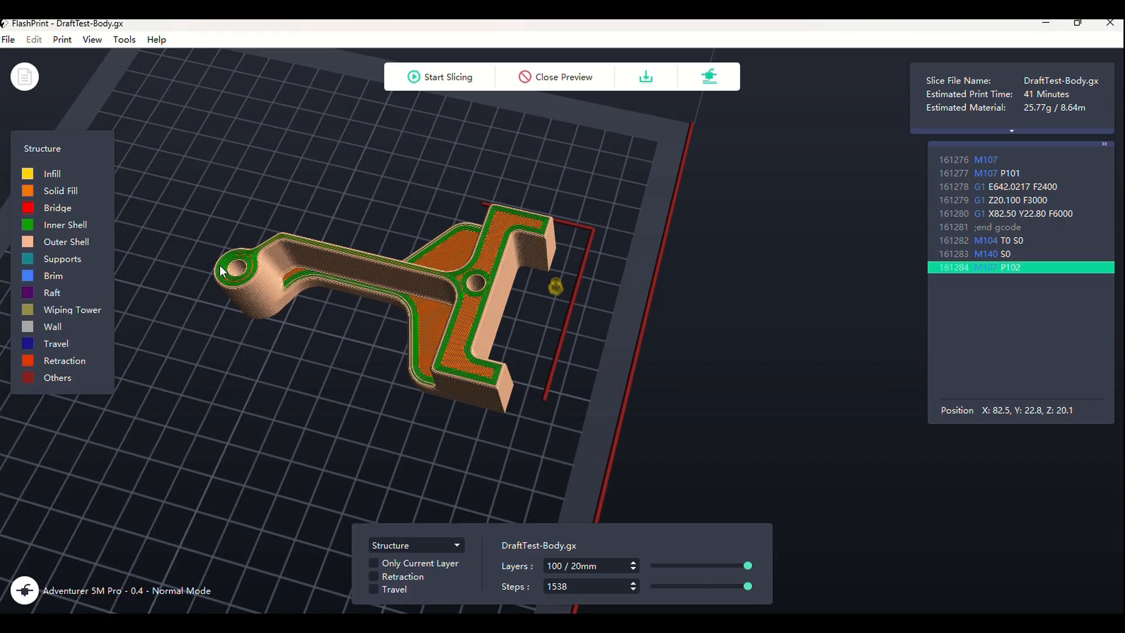
middle_drag(325, 350, 334, 345)
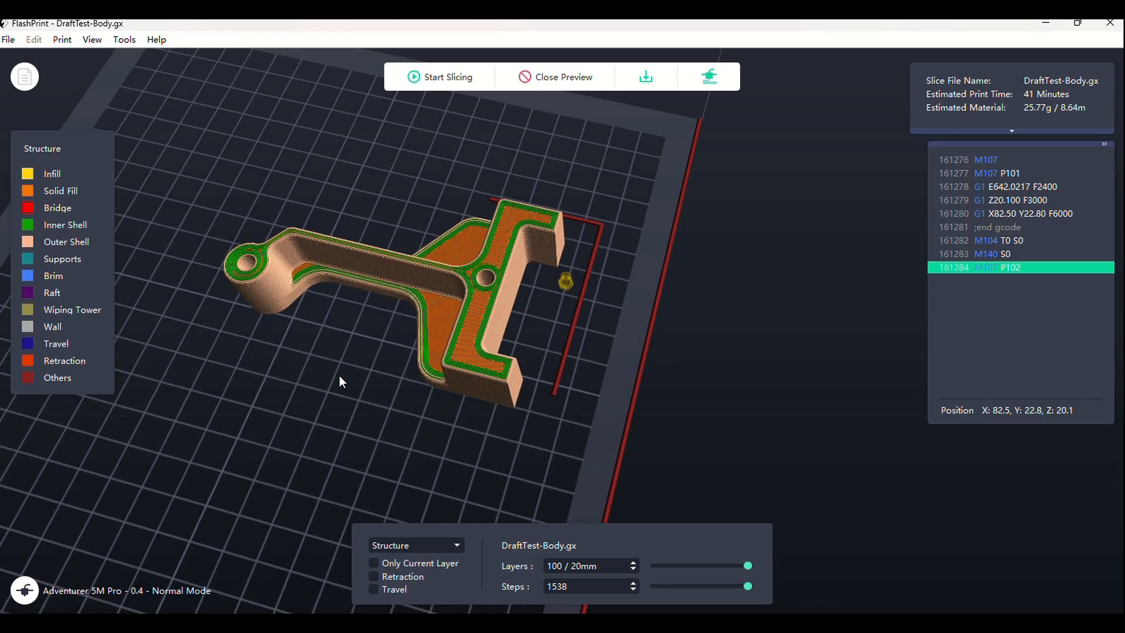
right_drag(339, 375, 347, 315)
mouse_move(342, 387)
right_down()
mouse_move(371, 306)
mouse_move(324, 356)
mouse_move(415, 410)
mouse_move(357, 395)
right_up()
right_drag(532, 358, 402, 414)
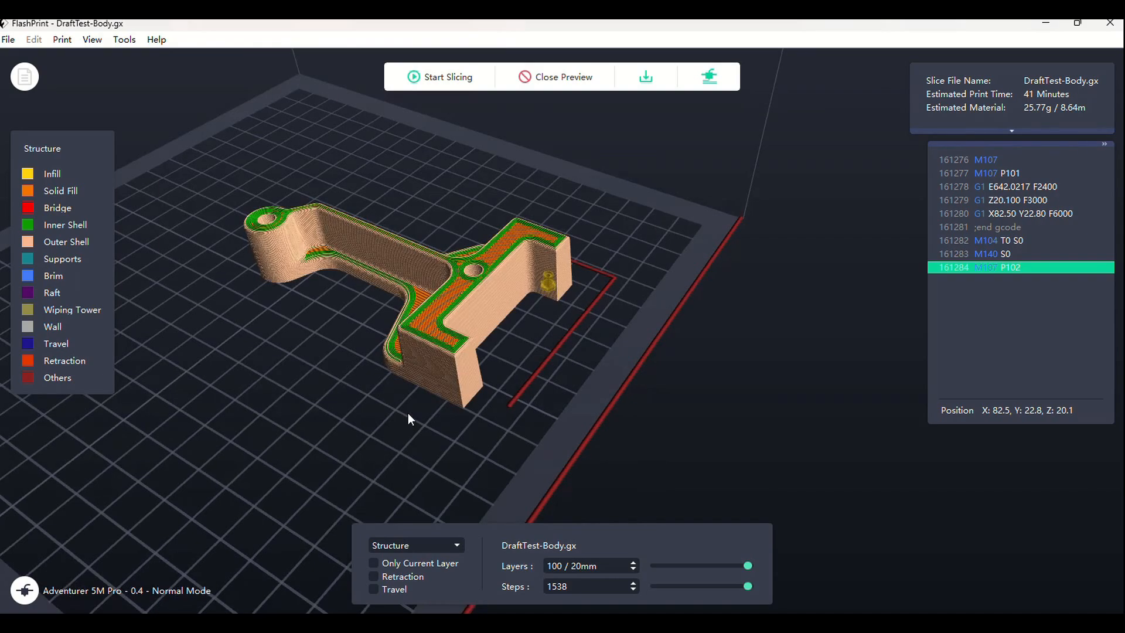
right_drag(430, 366, 421, 351)
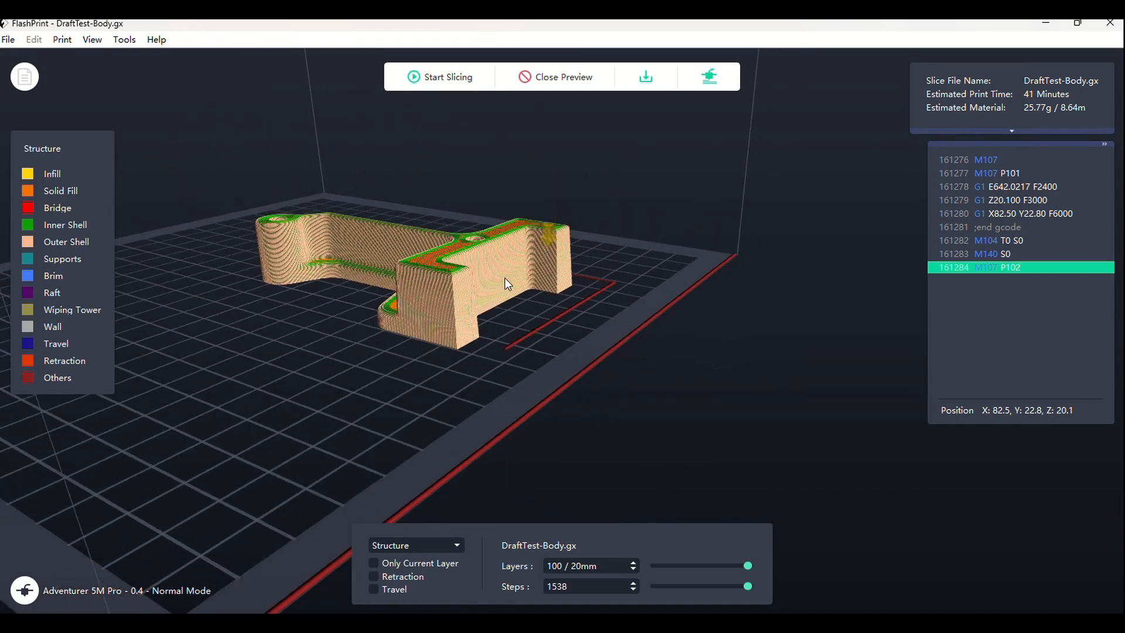
right_drag(408, 300, 404, 332)
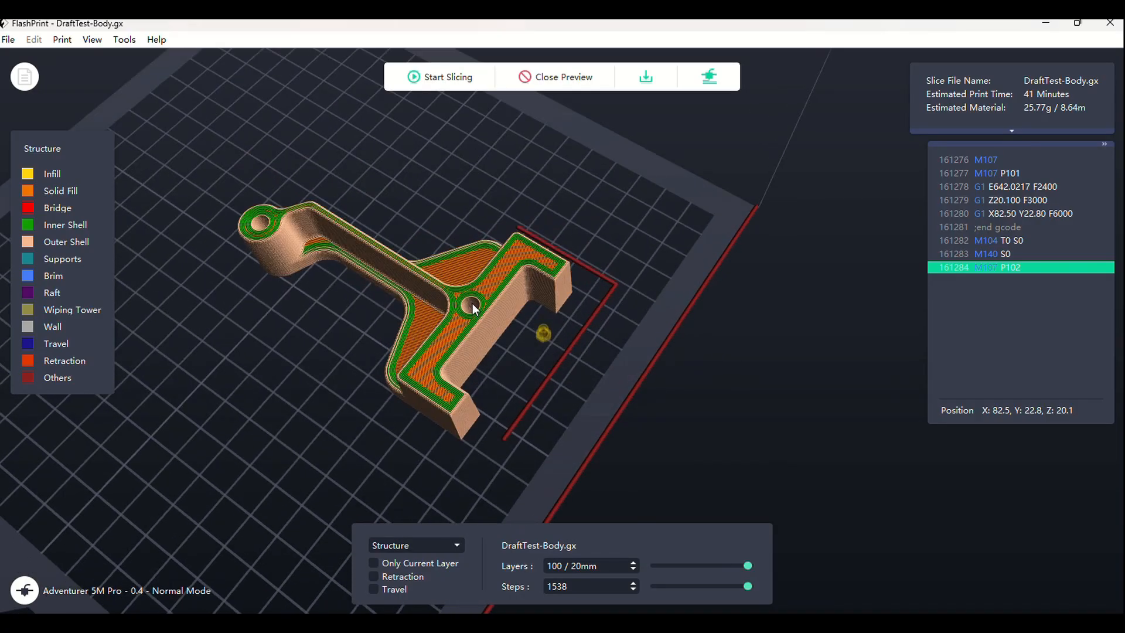
right_drag(382, 405, 384, 375)
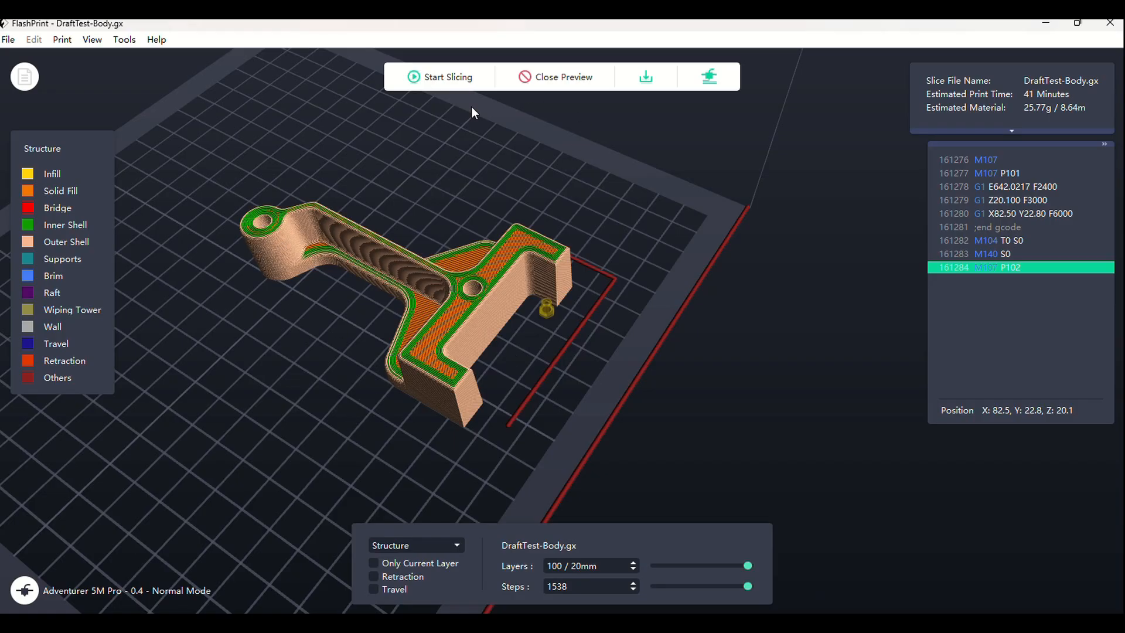
drag(421, 237, 445, 234)
drag(532, 363, 385, 397)
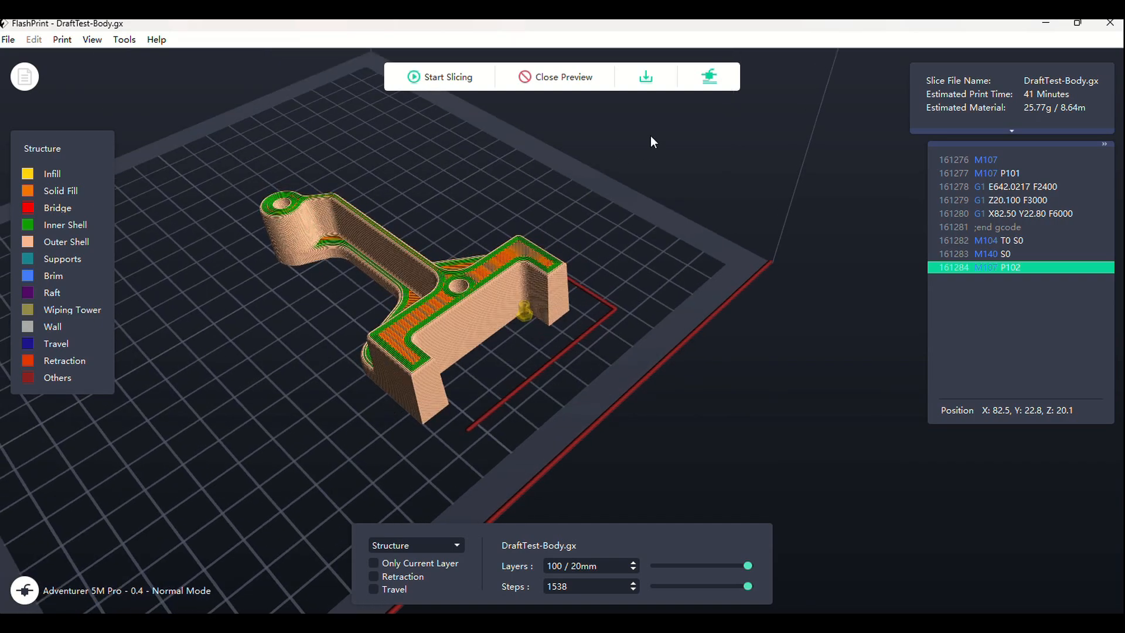
drag(480, 208, 336, 317)
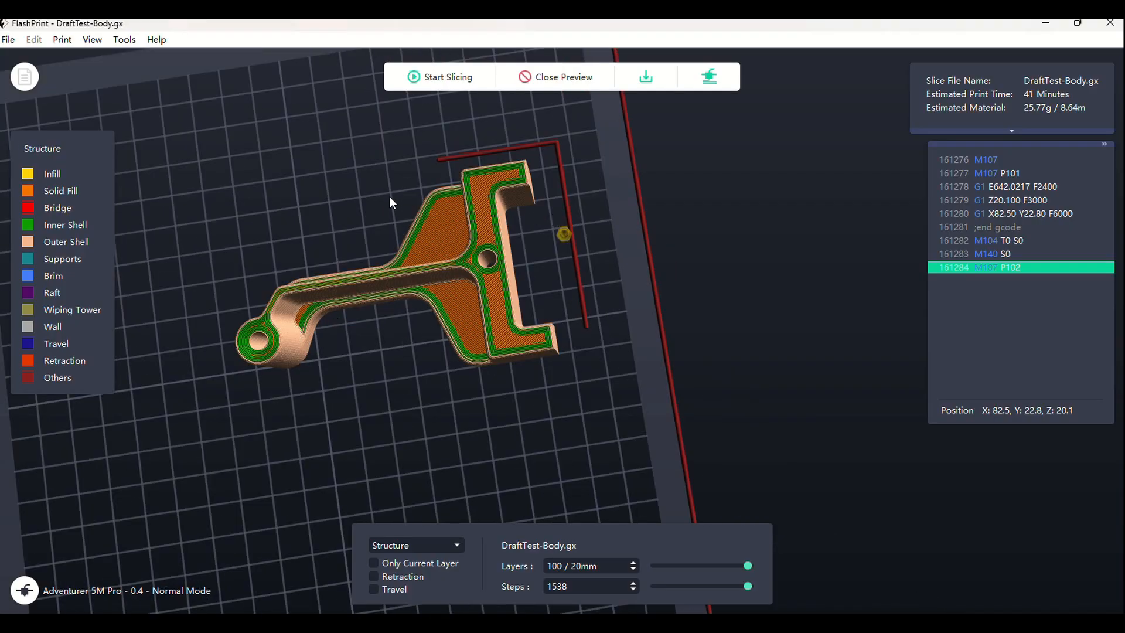
drag(389, 196, 390, 175)
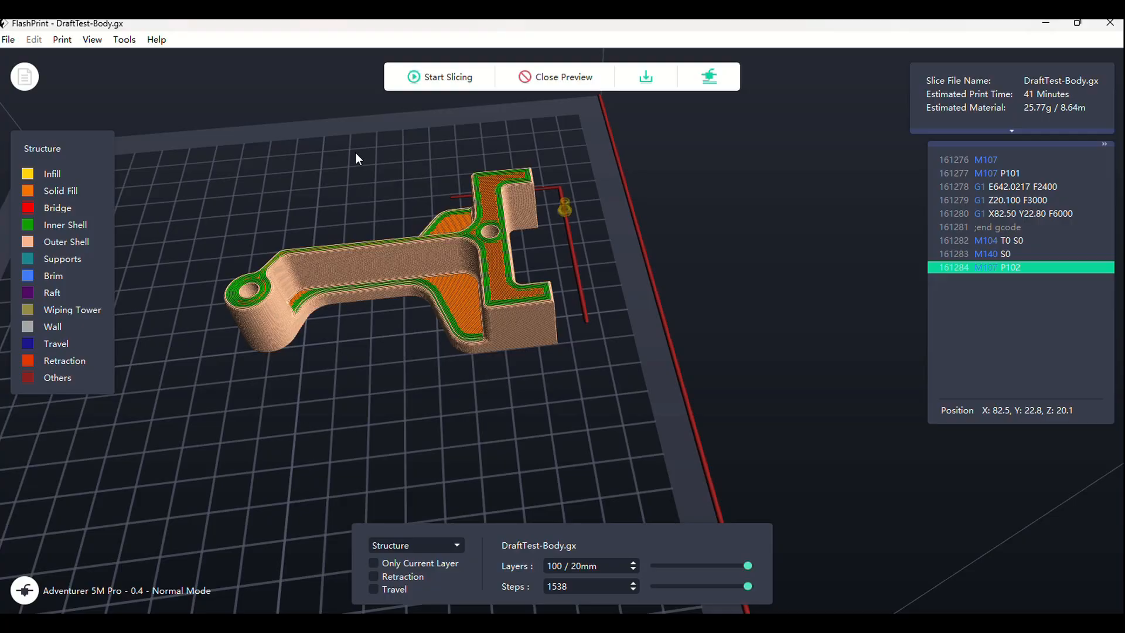
drag(386, 359, 386, 354)
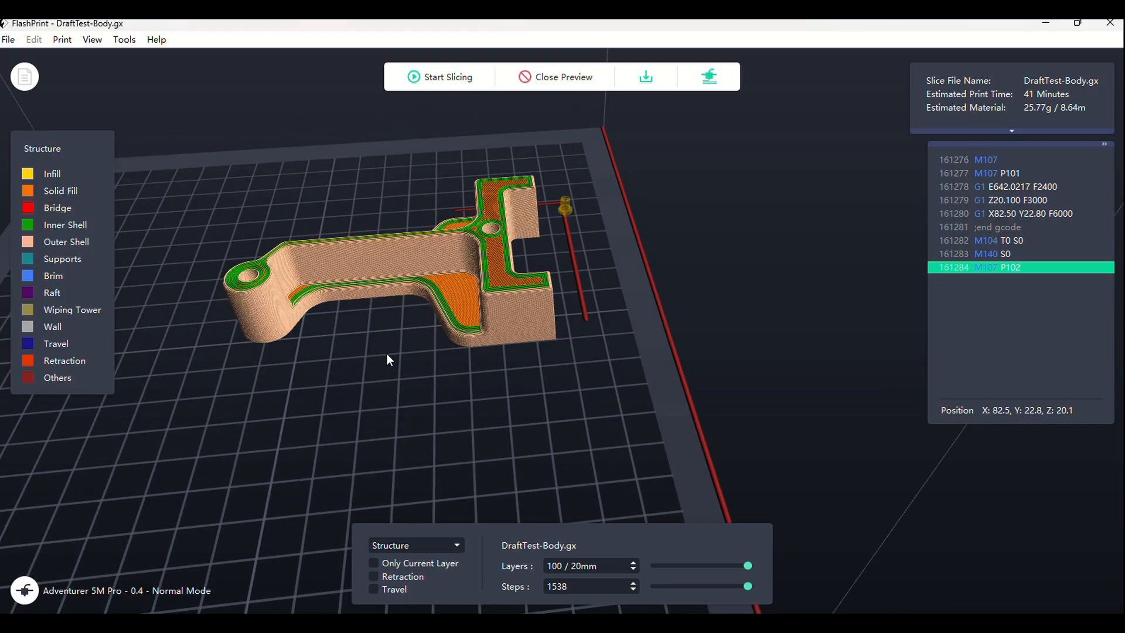